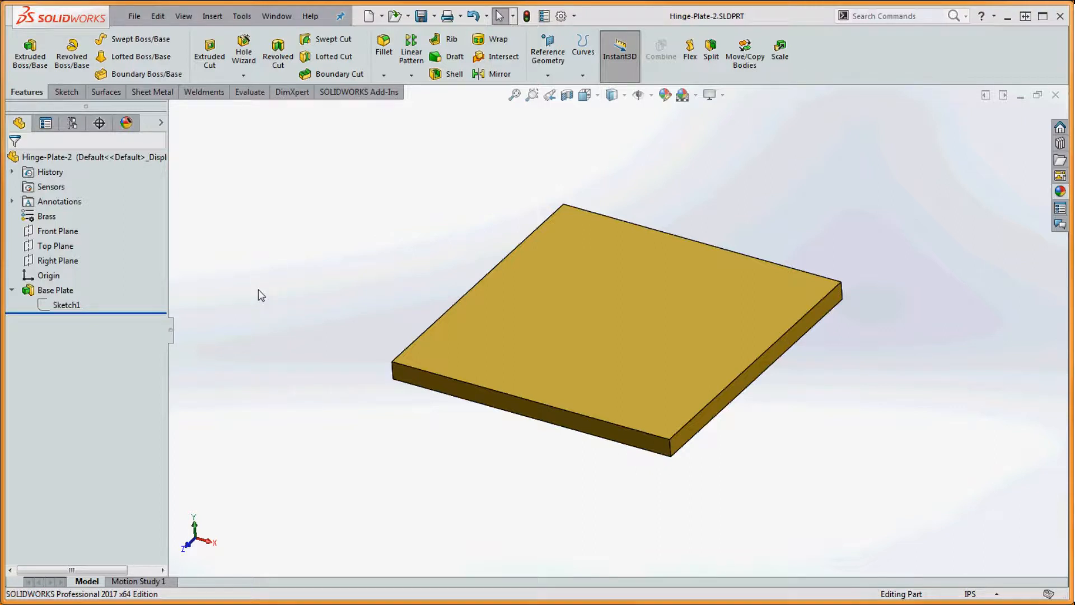
Open the base plate's sketch for editing and view it normal to the sketch plane.
{"action": "right_click", "coordinate": [65, 306]}
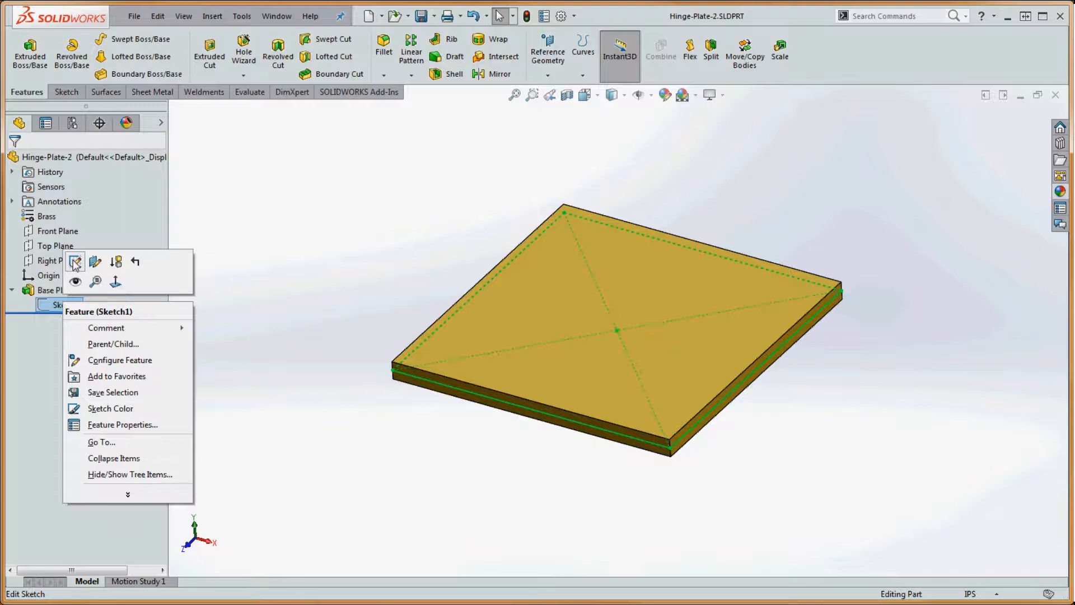
{"action": "left_click", "coordinate": [75, 262]}
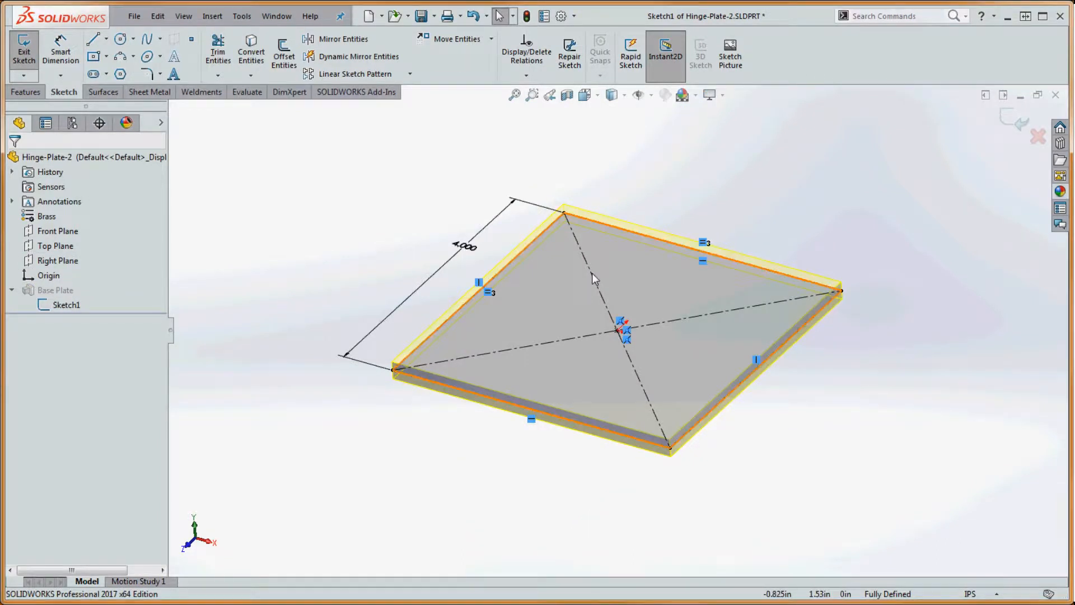
{"action": "left_click", "coordinate": [598, 97]}
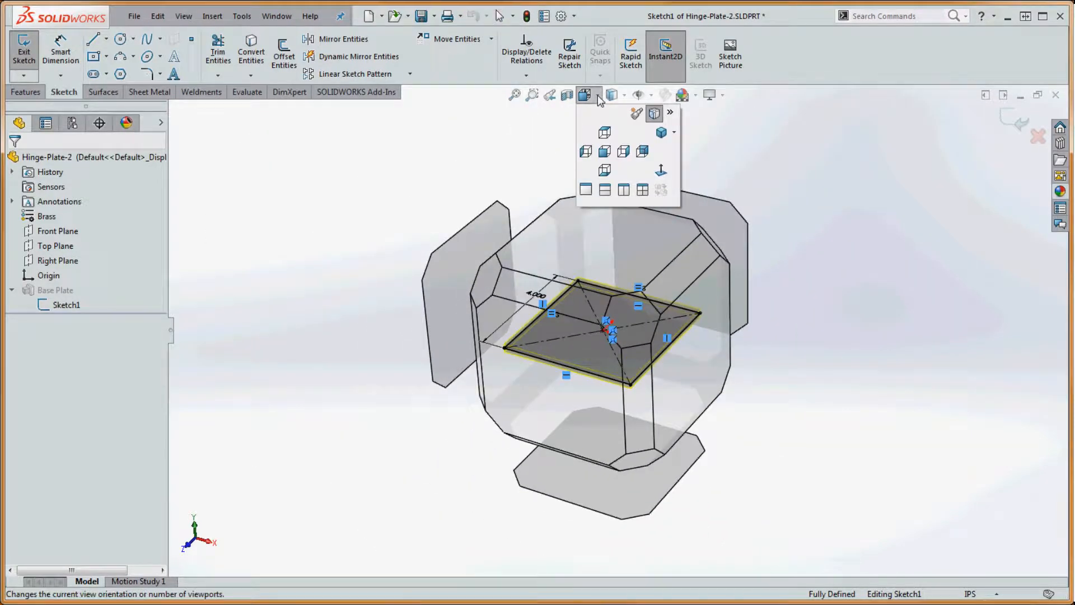
{"action": "left_click", "coordinate": [662, 170]}
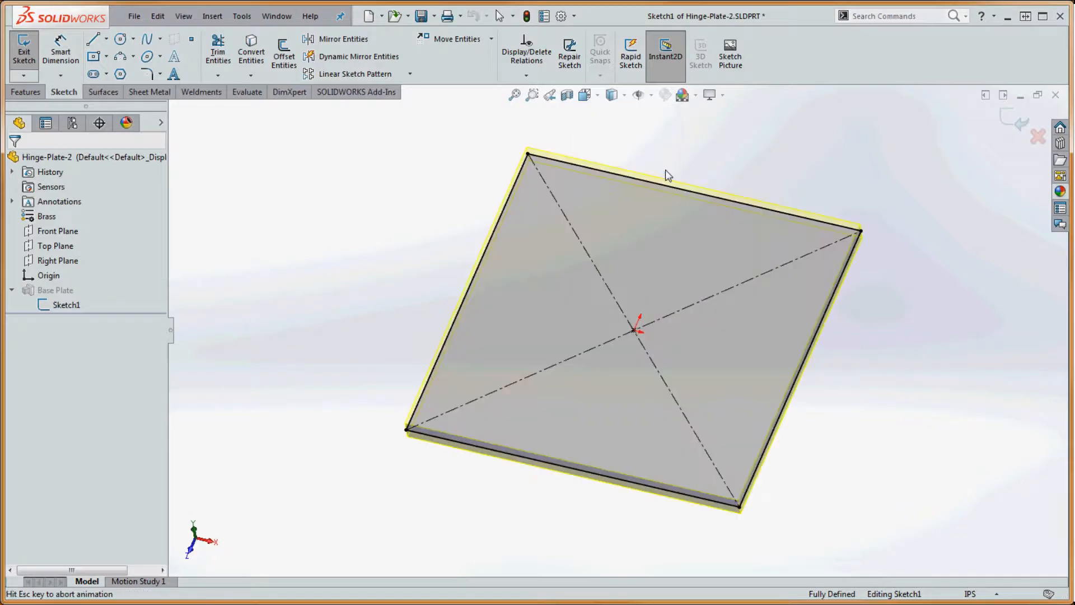
{"action": "key", "text": "z"}
{"action": "key", "text": "z"}
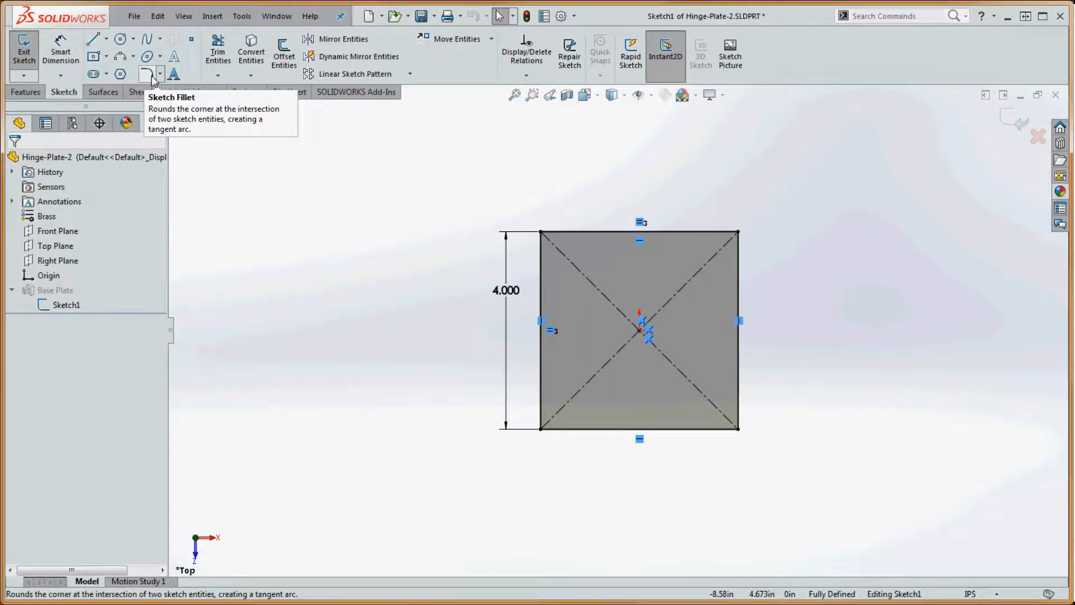
Apply a 1 in sketch fillet to all four corners of the square, accepting the removal of conflicting relations.
{"action": "left_click", "coordinate": [148, 74]}
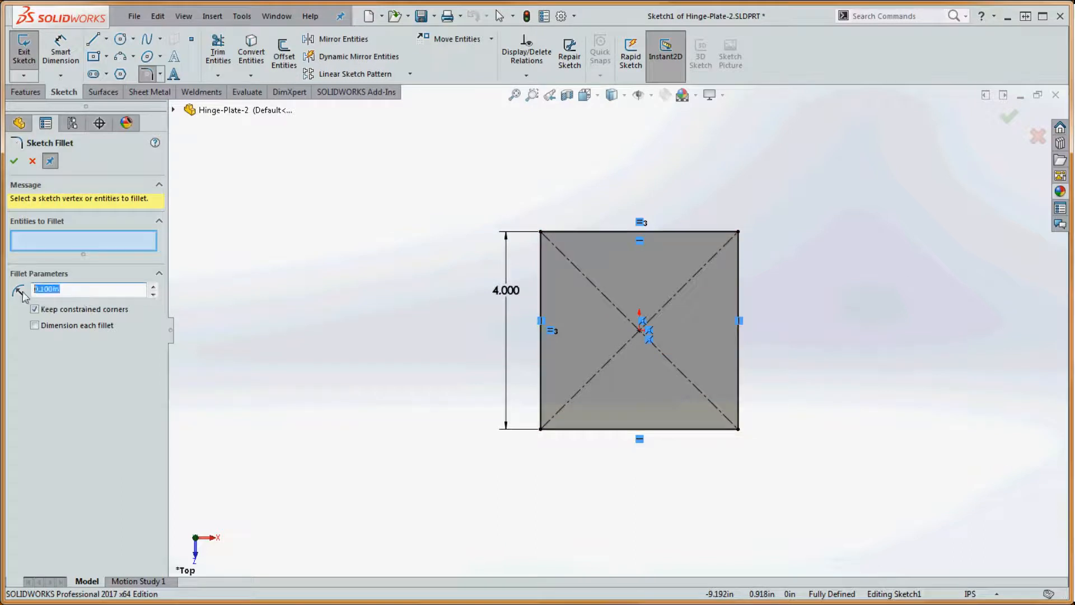
{"action": "type", "text": "1"}
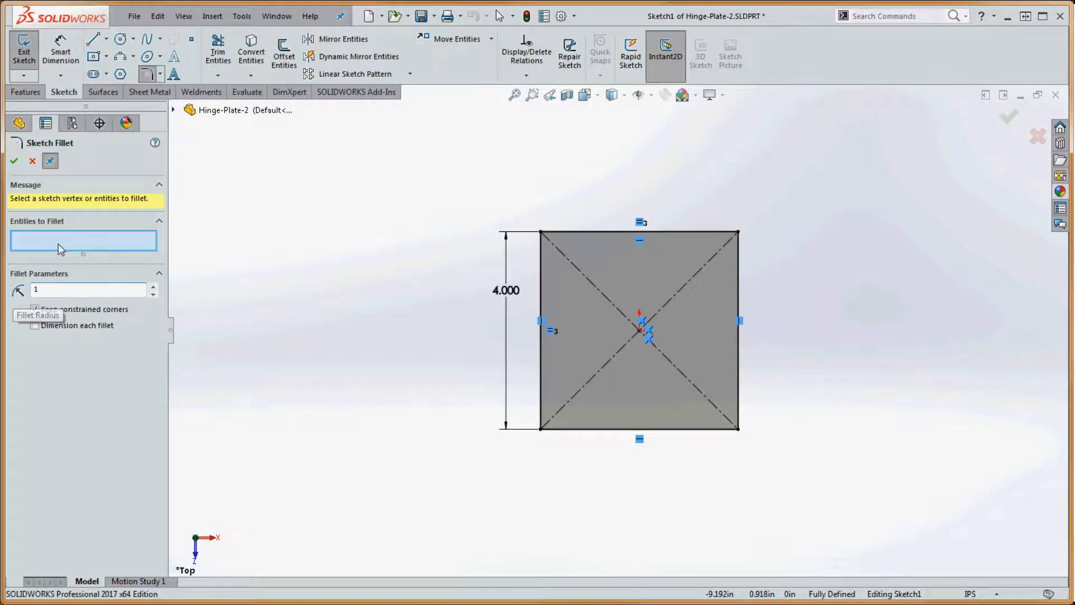
{"action": "left_click", "coordinate": [540, 233]}
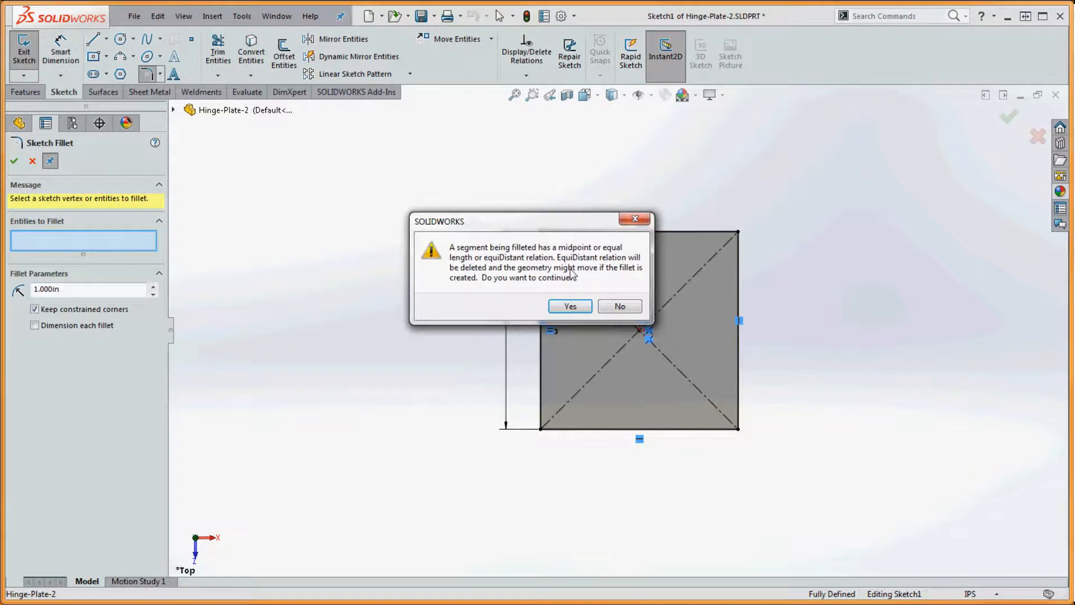
{"action": "left_click_drag", "start_coordinate": [592, 223], "coordinate": [371, 151]}
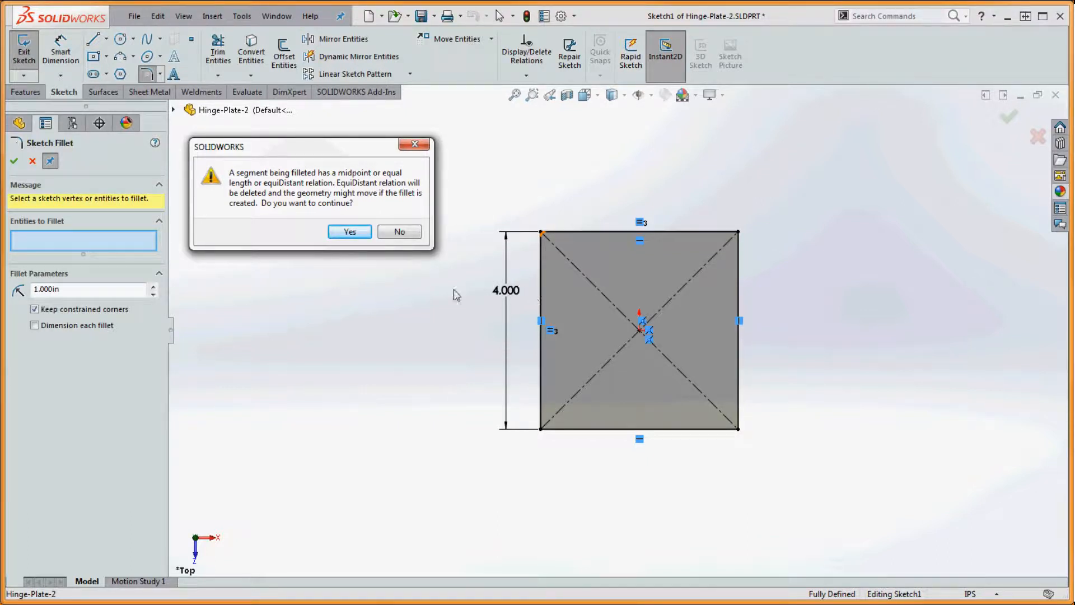
{"action": "left_click", "coordinate": [351, 232]}
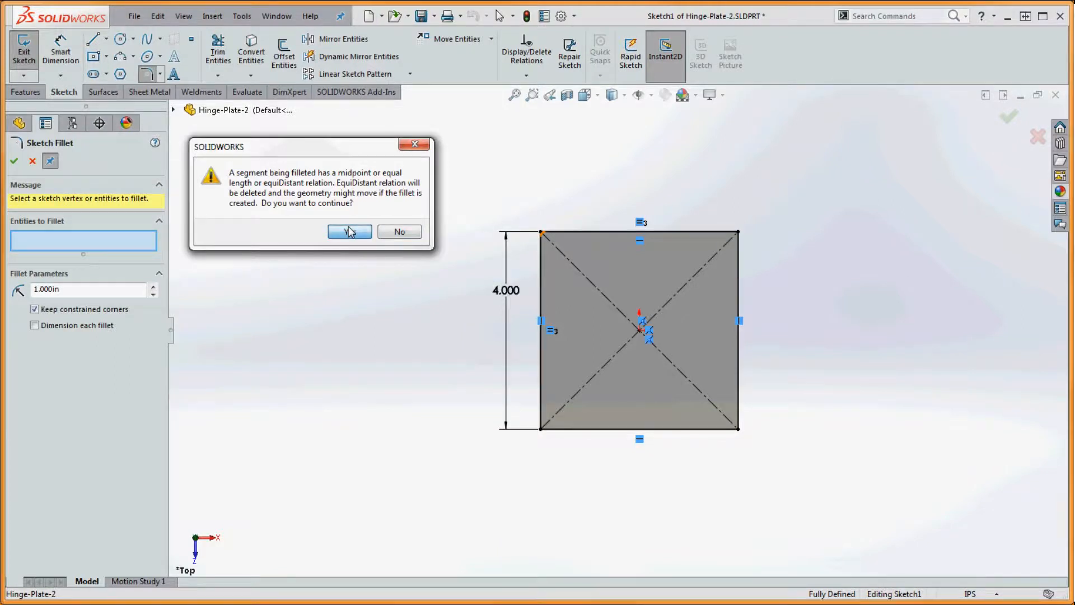
{"action": "left_click", "coordinate": [737, 233]}
{"action": "left_click", "coordinate": [570, 305]}
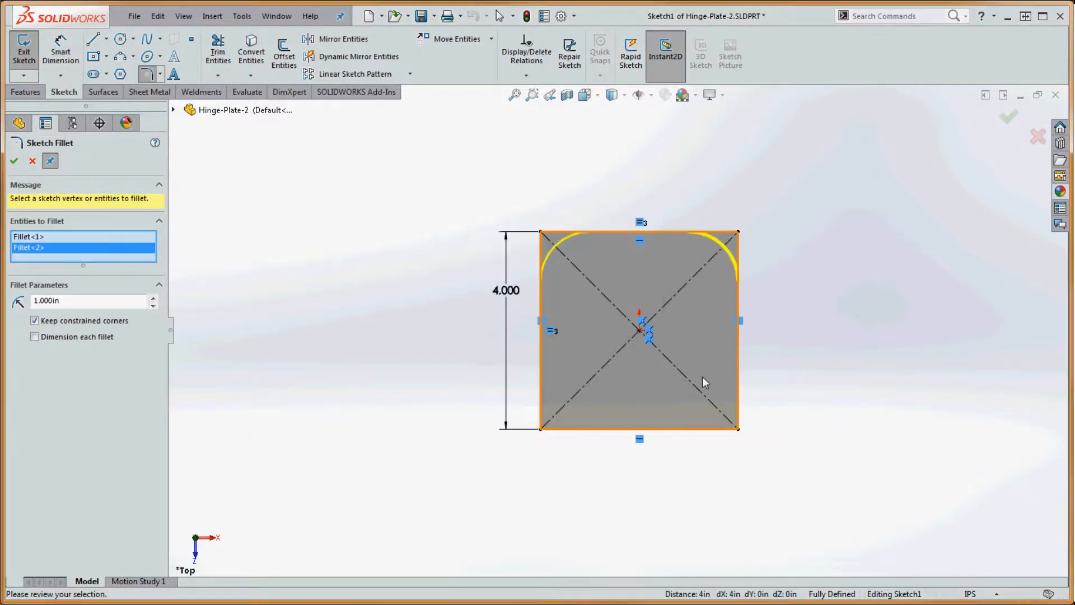
{"action": "left_click", "coordinate": [738, 430]}
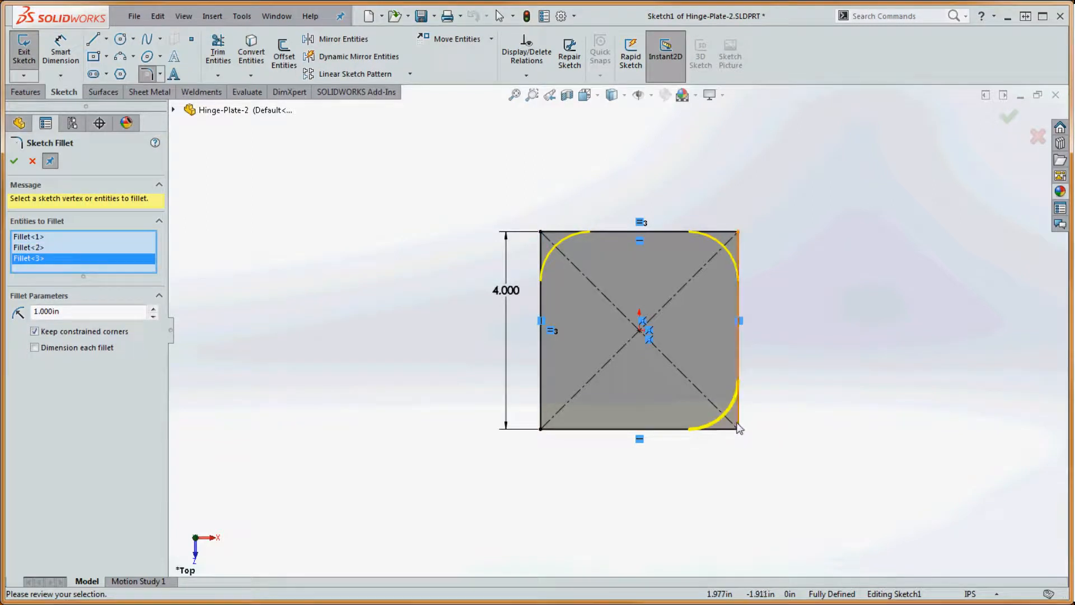
{"action": "left_click", "coordinate": [540, 429]}
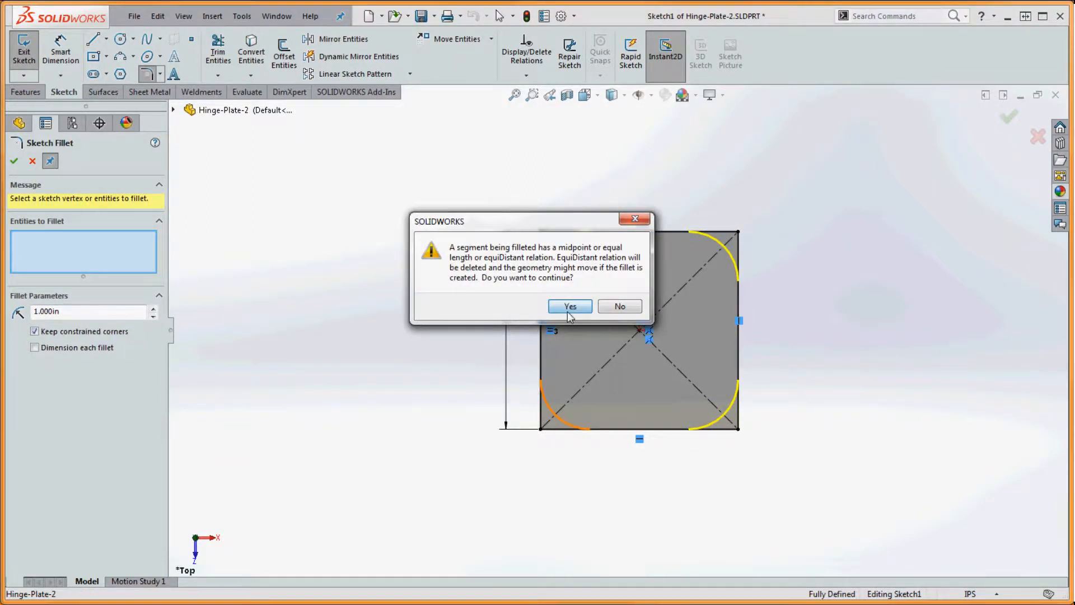
{"action": "left_click", "coordinate": [569, 306]}
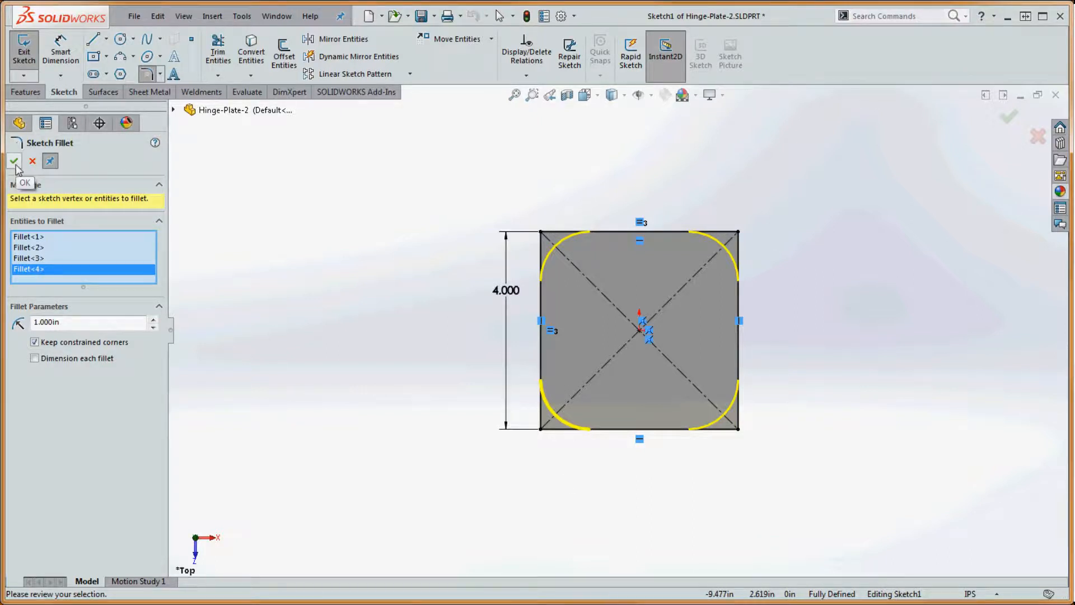
{"action": "left_click", "coordinate": [1009, 123]}
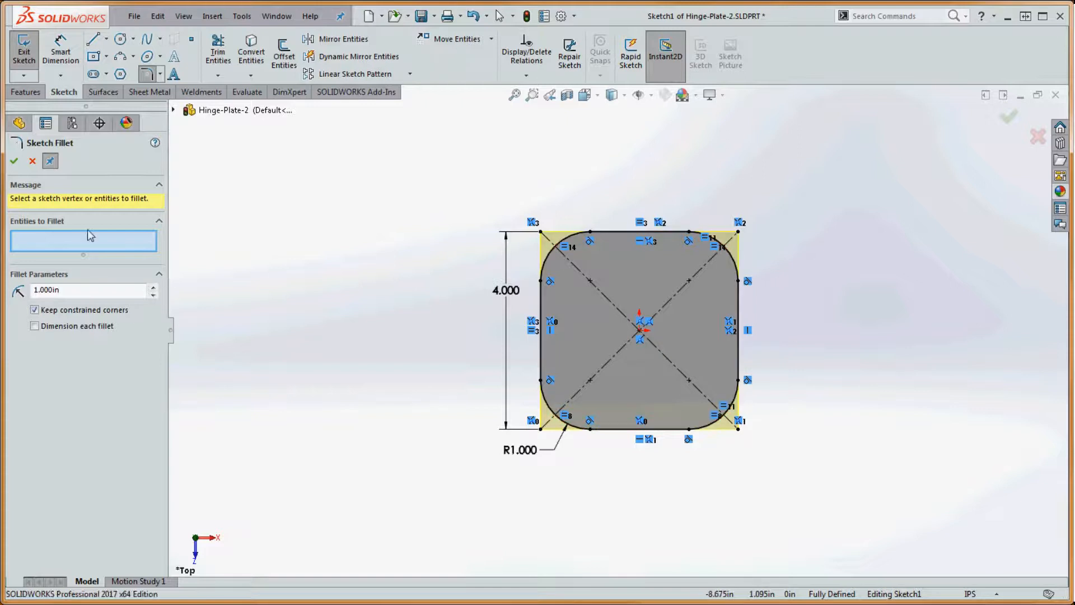
{"action": "left_click", "coordinate": [15, 162]}
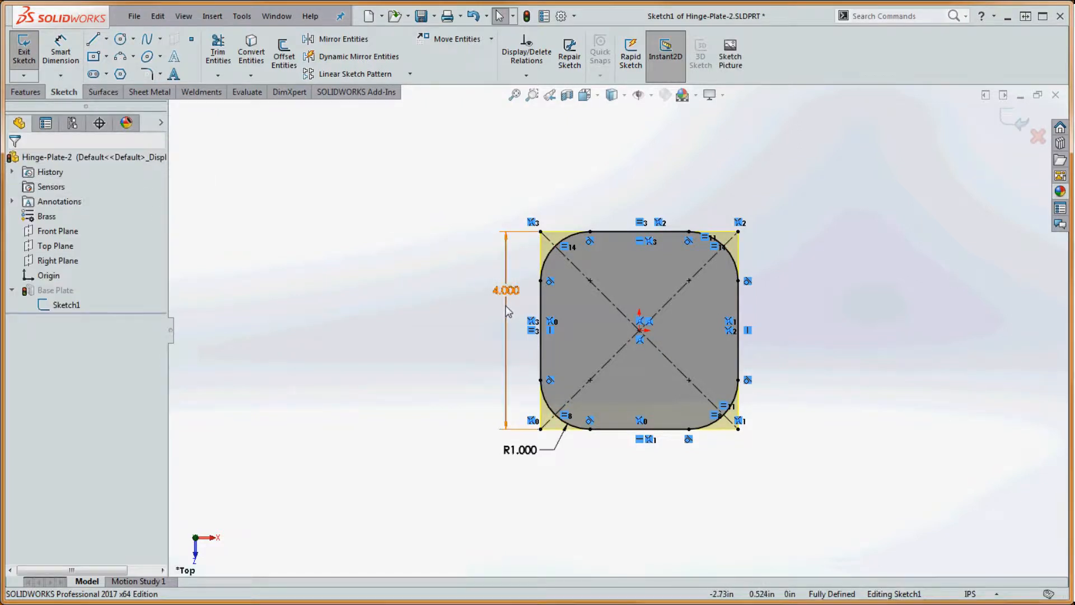
Rebuild the part to leave the sketch and update the base plate with its rounded corners.
{"action": "left_click", "coordinate": [528, 17]}
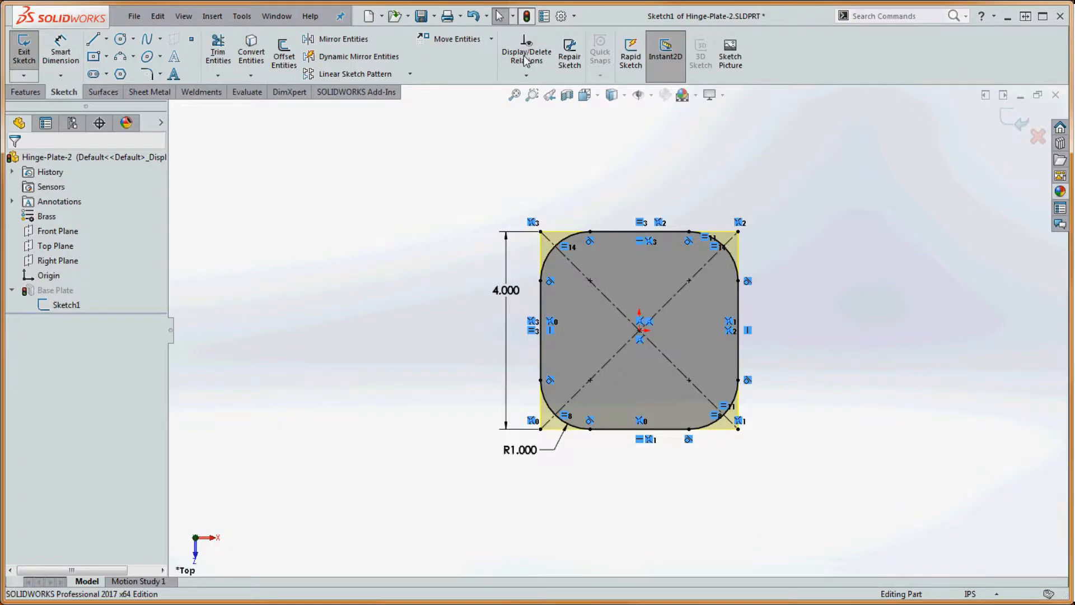
{"action": "middle_click_drag", "start_coordinate": [483, 224], "coordinate": [474, 227]}
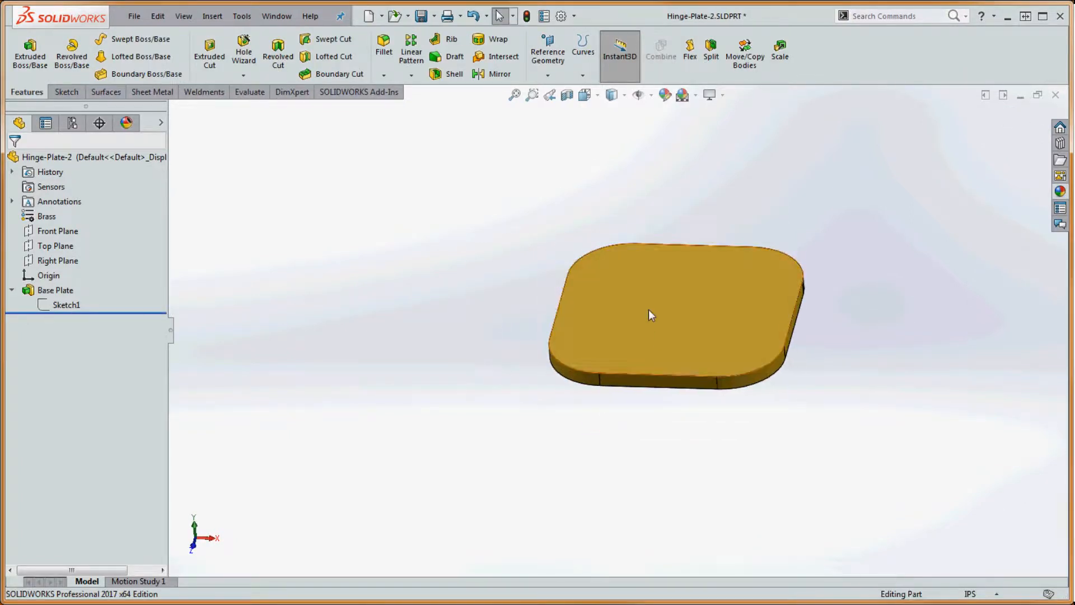
{"action": "mouse_move", "coordinate": [649, 309]}
{"action": "middle_mouse_down"}
{"action": "mouse_move", "coordinate": [663, 311]}
{"action": "mouse_move", "coordinate": [647, 316]}
{"action": "middle_mouse_up"}
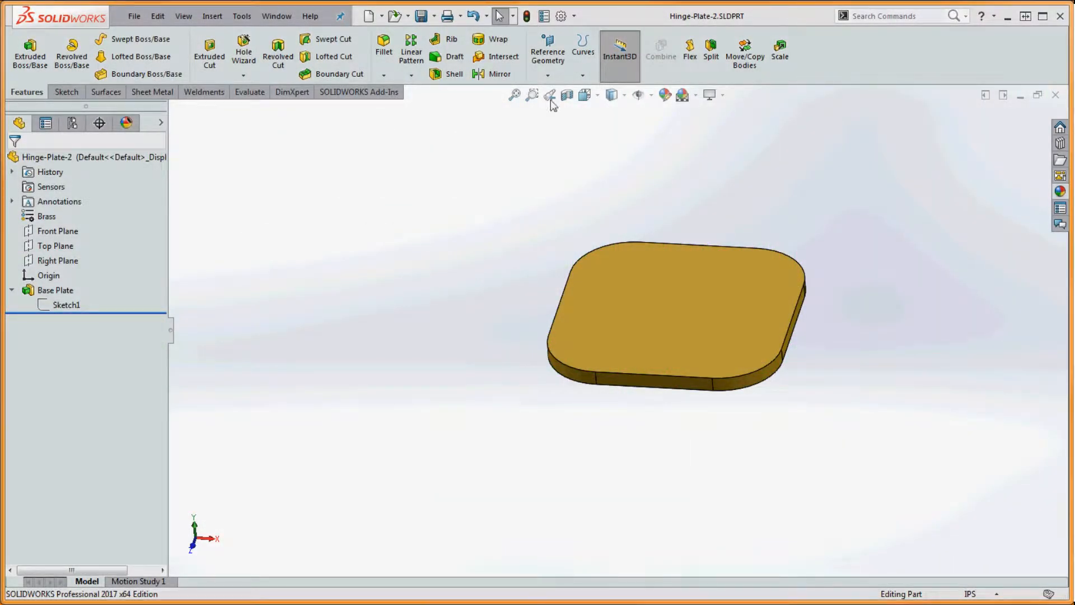
{"action": "mouse_move", "coordinate": [54, 291]}
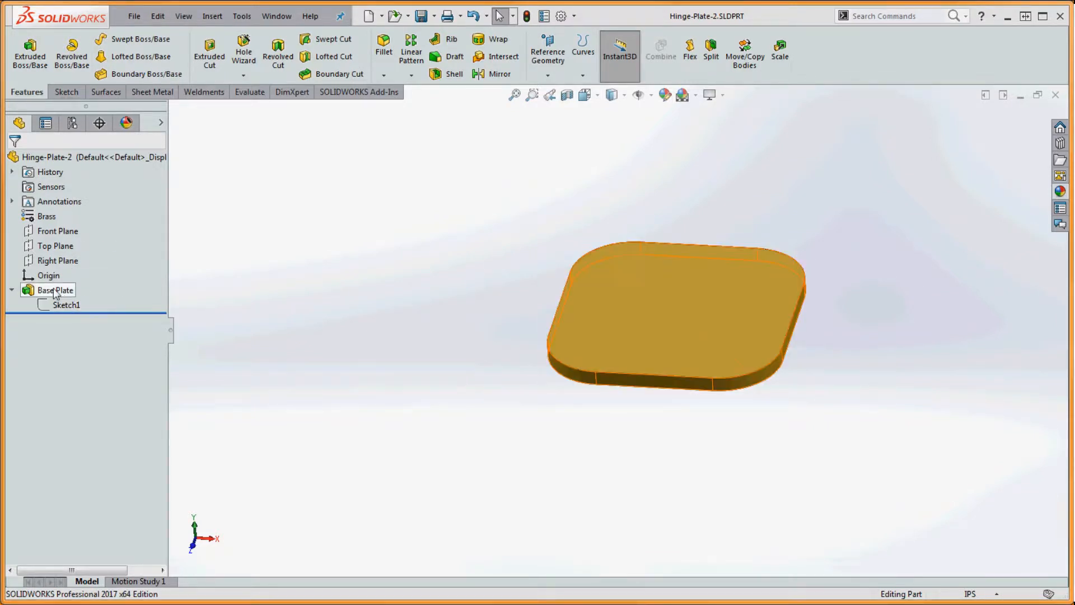
{"action": "right_click", "coordinate": [53, 289]}
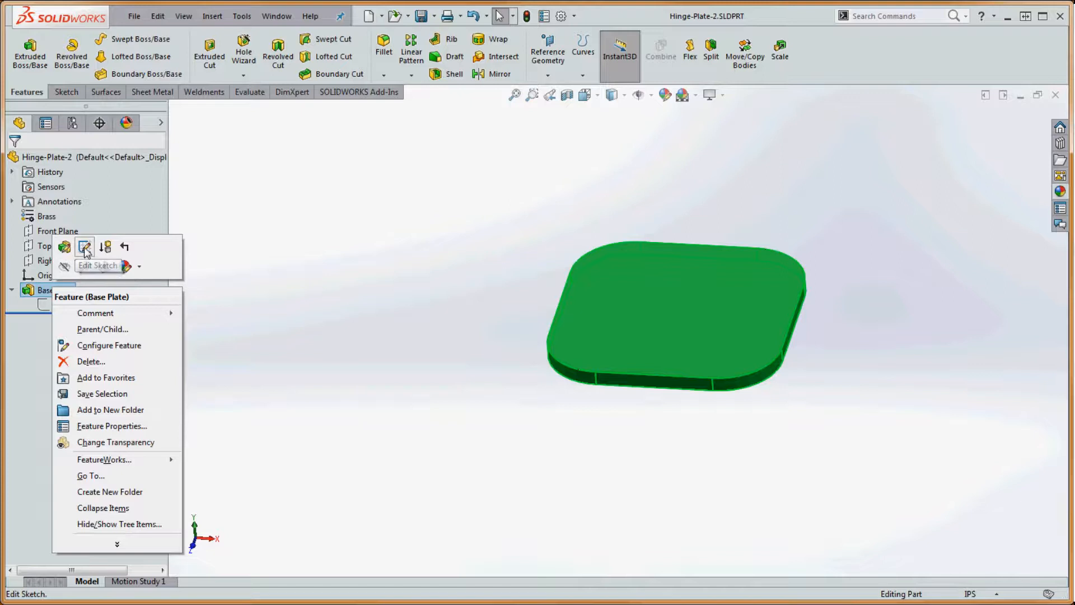
{"action": "left_click", "coordinate": [274, 200]}
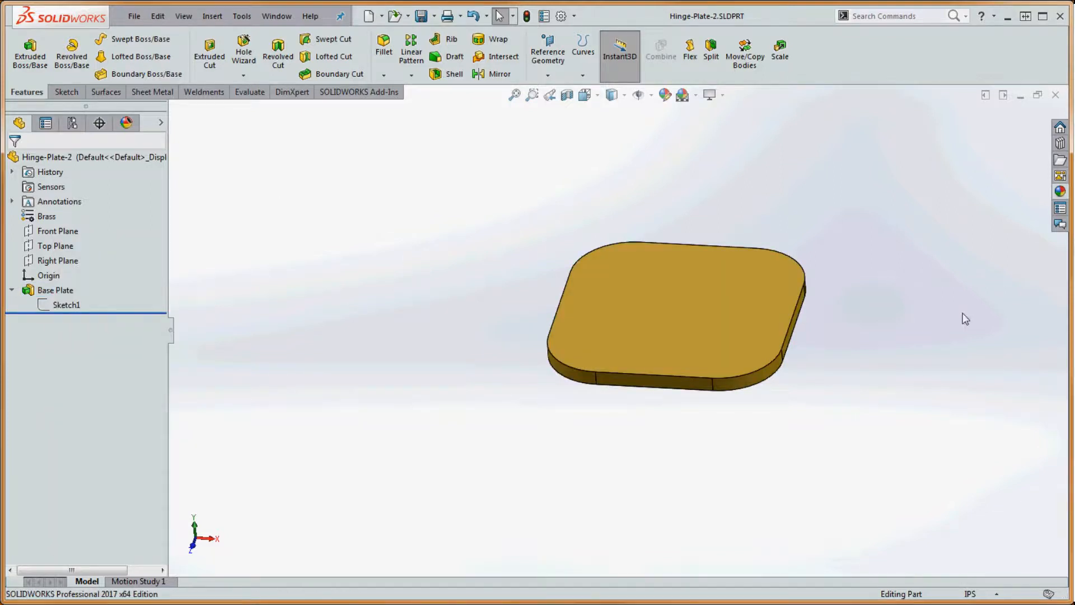
Edit the Base Plate feature and set its mid-plane extrusion depth to 5 in.
{"action": "right_click", "coordinate": [667, 269]}
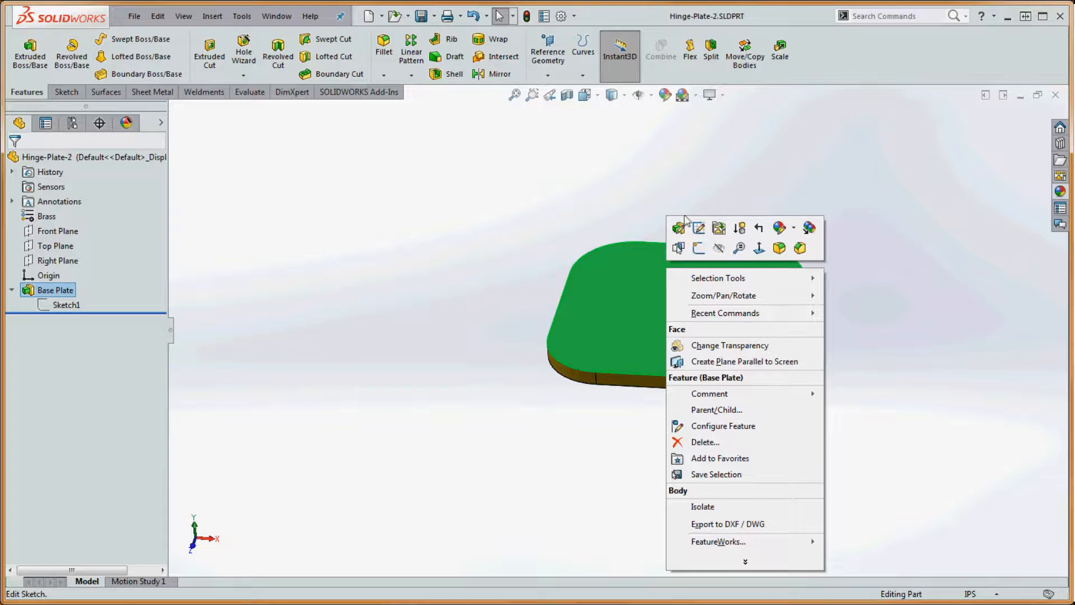
{"action": "left_click", "coordinate": [677, 235]}
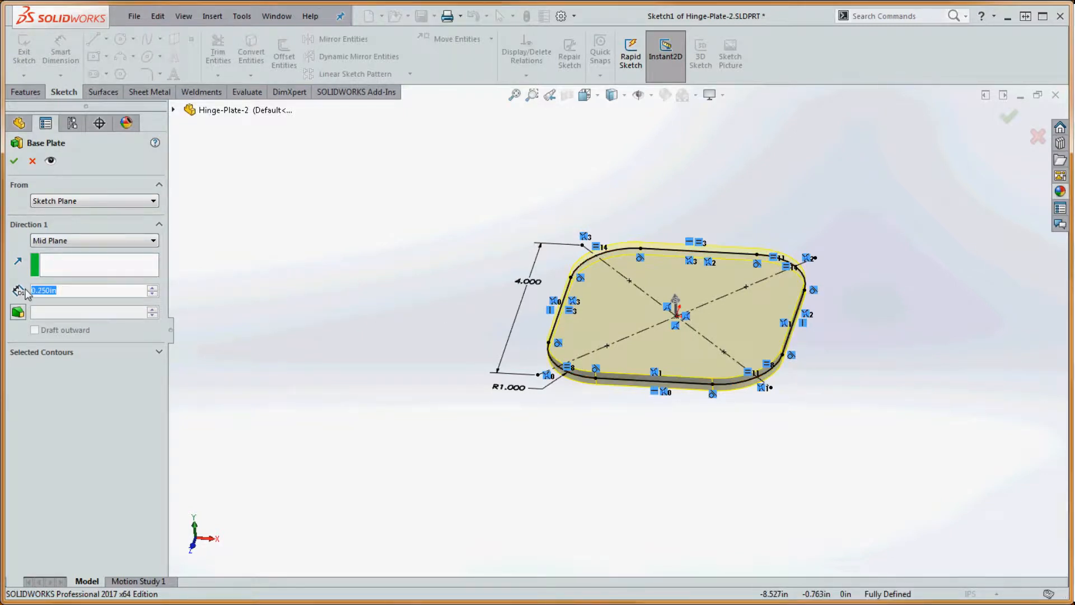
{"action": "type", "text": "5"}
{"action": "key", "text": "Return"}
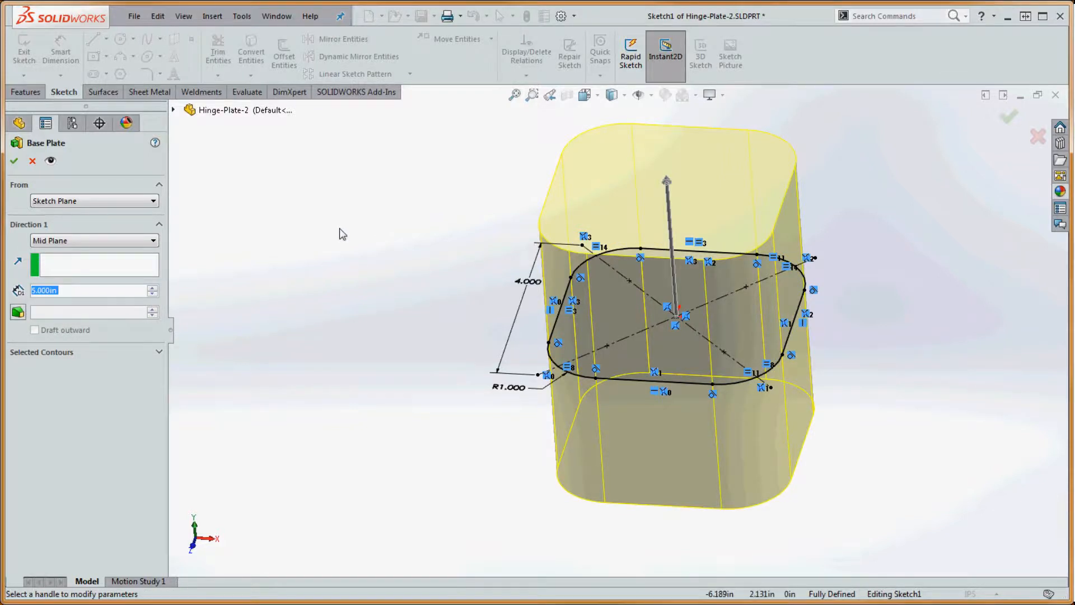
{"action": "left_click", "coordinate": [14, 162]}
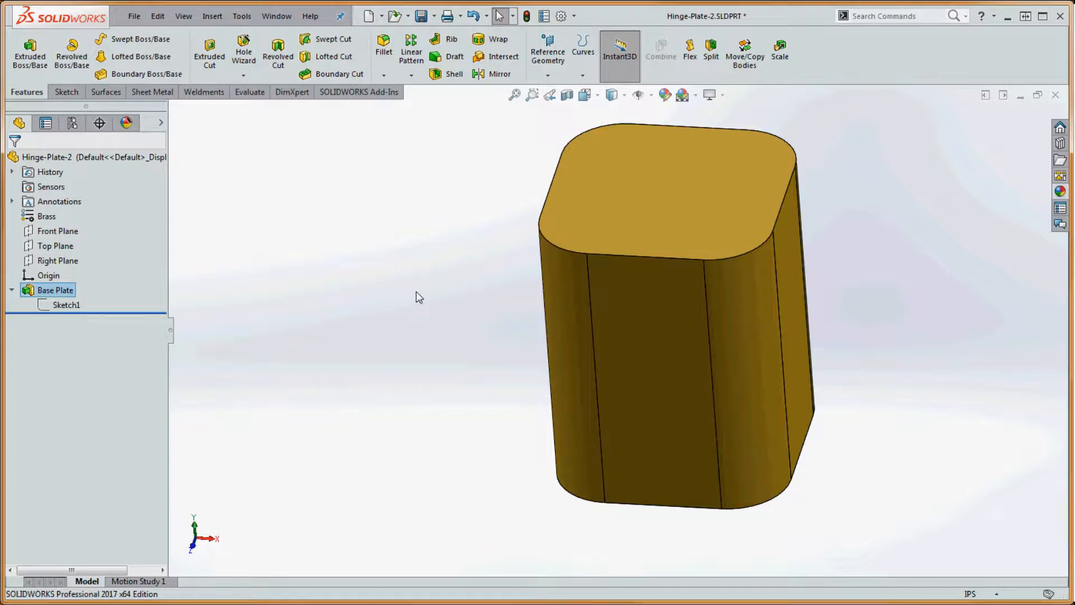
{"action": "left_click", "coordinate": [385, 284]}
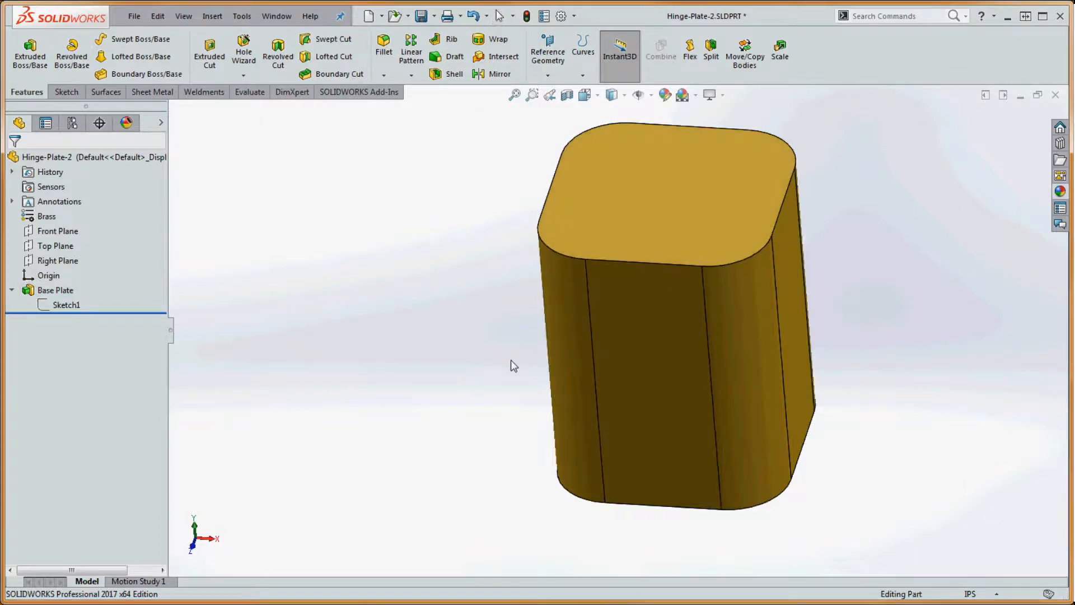
Examine the dimensions shown directly on the model by selecting the block's flat side faces in turn.
{"action": "middle_click_drag", "start_coordinate": [509, 365], "coordinate": [482, 340]}
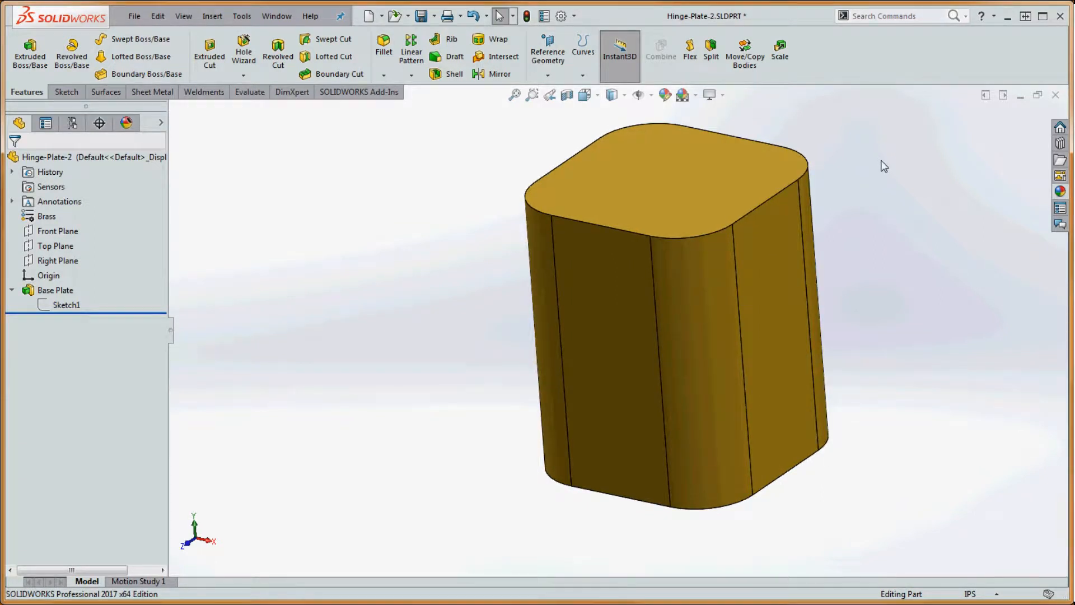
{"action": "key", "text": "z"}
{"action": "scroll", "coordinate": [751, 300], "scroll_direction": "down", "scroll_amount": 3}
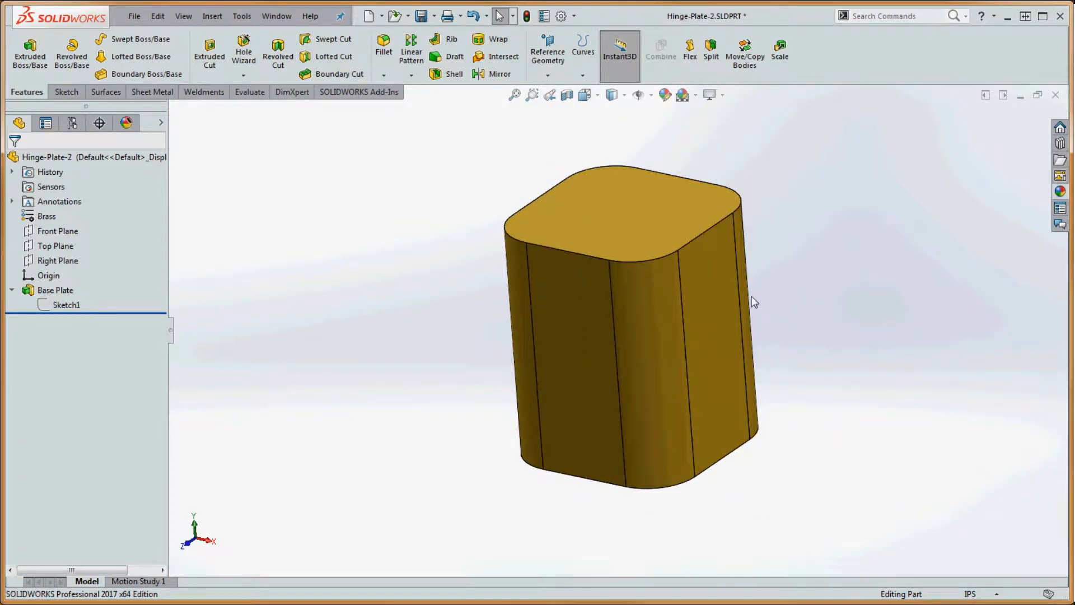
{"action": "left_click", "coordinate": [715, 338]}
{"action": "middle_click_drag", "start_coordinate": [813, 346], "coordinate": [817, 349]}
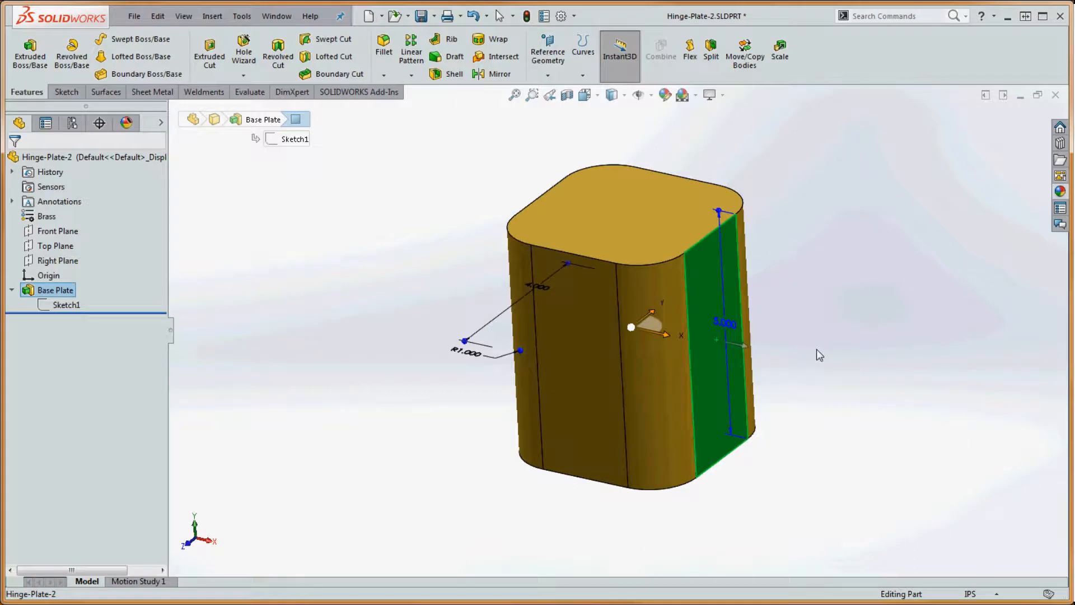
{"action": "key", "text": "Escape"}
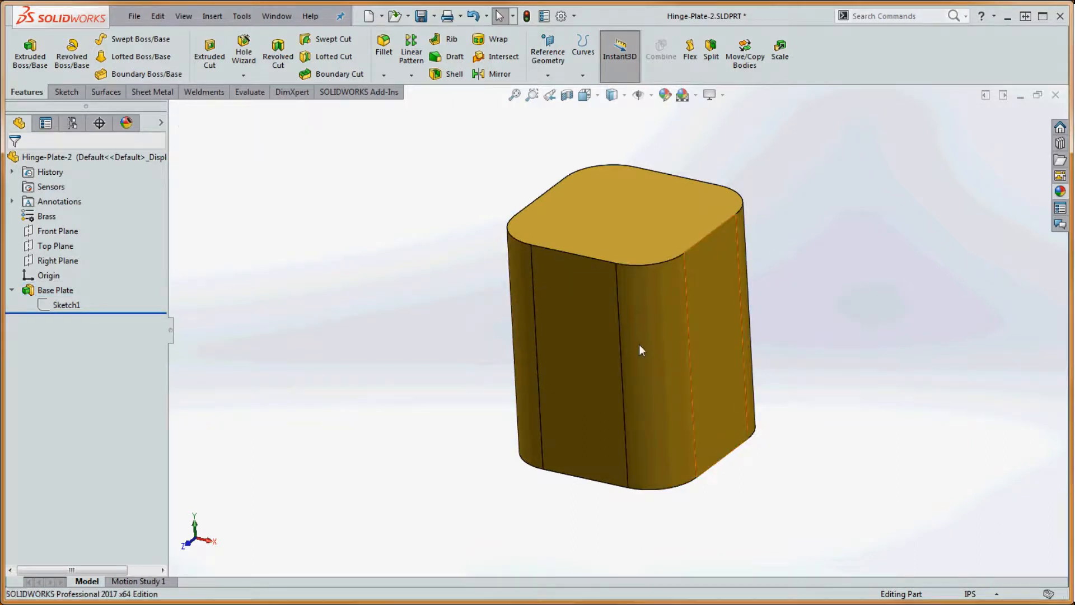
{"action": "left_click", "coordinate": [575, 357]}
{"action": "left_click", "coordinate": [773, 269]}
Select the block's top face and change its extrusion depth to 3 in directly on the model.
{"action": "left_click", "coordinate": [644, 235]}
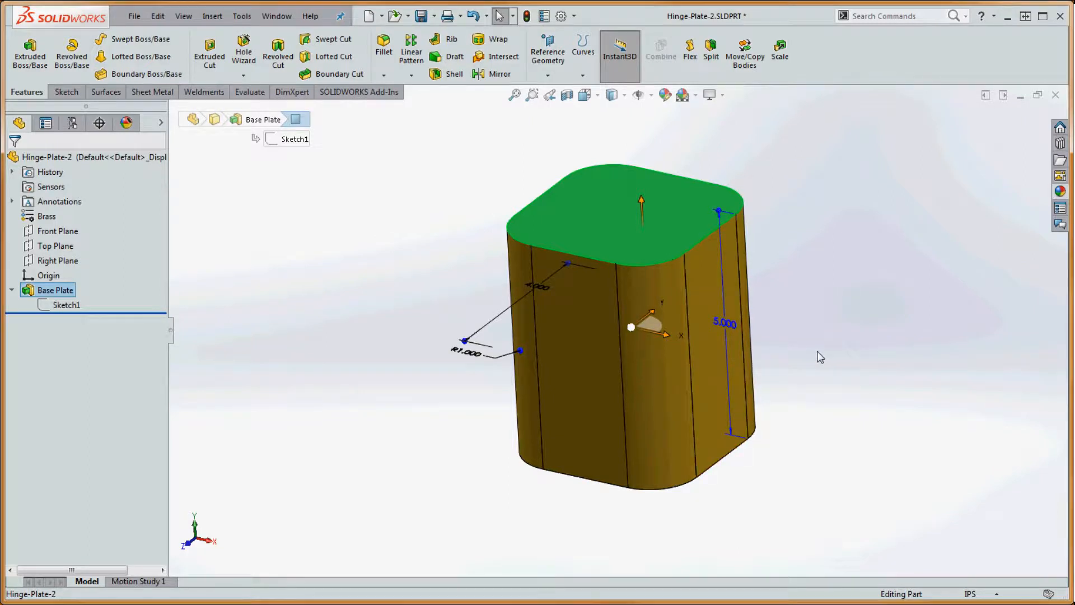
{"action": "left_click", "coordinate": [731, 320]}
{"action": "type", "text": "3"}
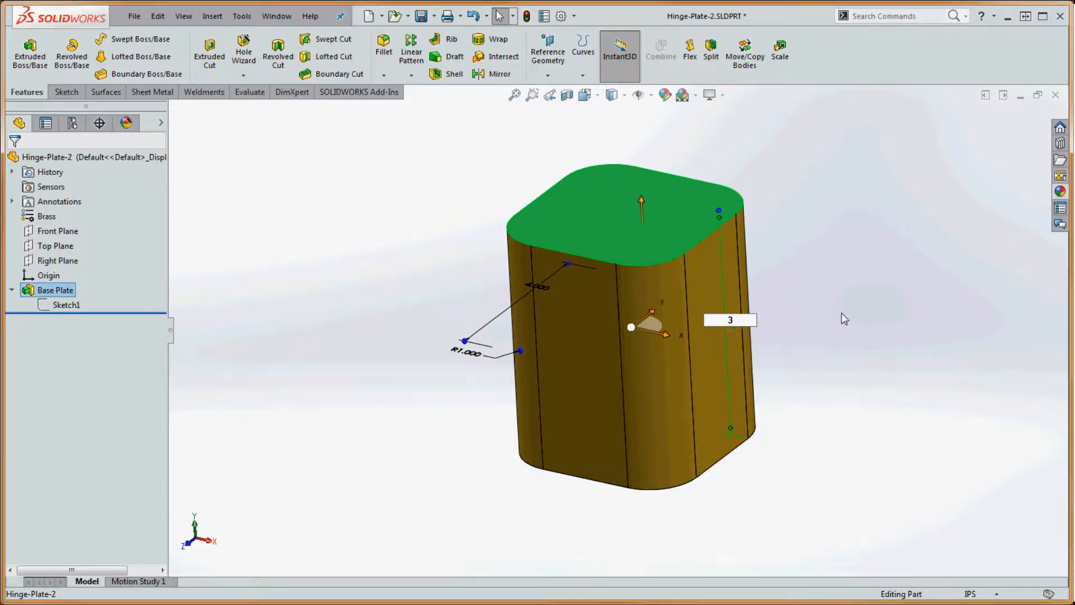
{"action": "key", "text": "Return"}
{"action": "left_click", "coordinate": [827, 278]}
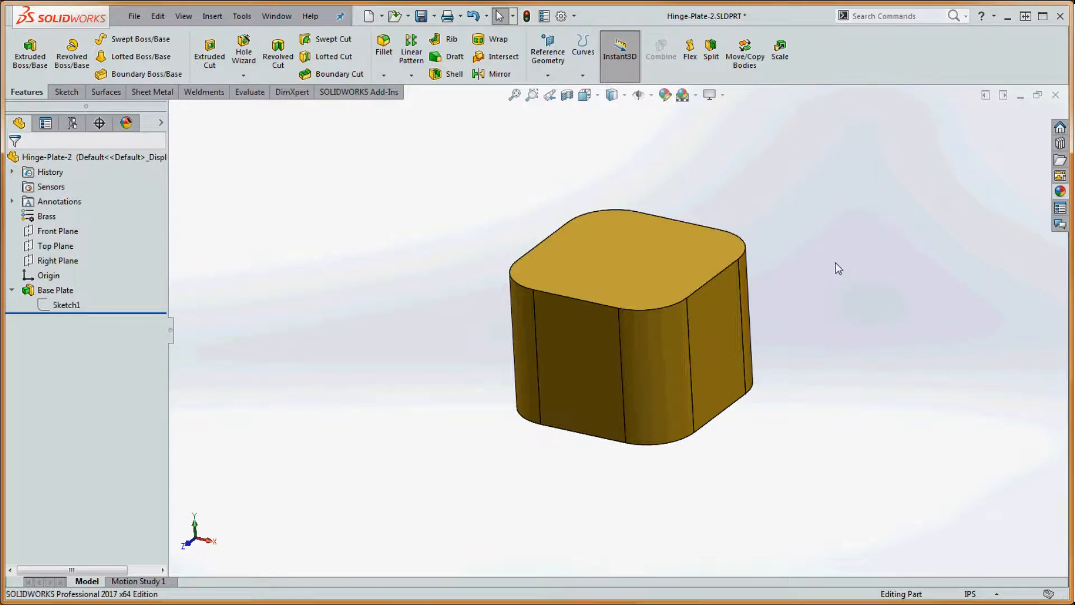
{"action": "middle_click_drag", "start_coordinate": [829, 306], "coordinate": [836, 274]}
{"action": "scroll", "coordinate": [837, 274], "scroll_direction": "up", "scroll_amount": 1}
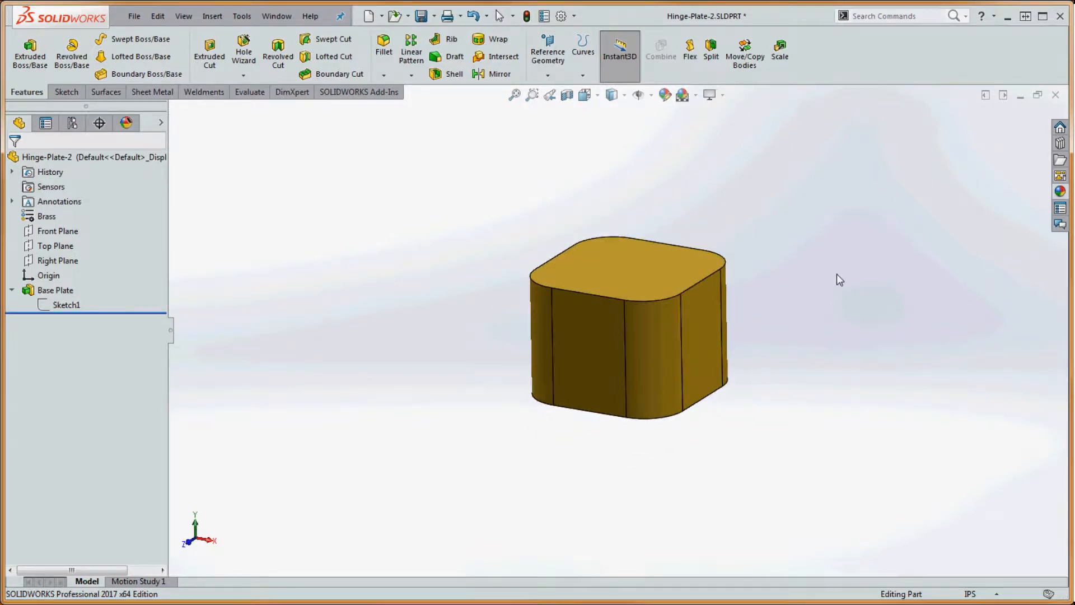
{"action": "scroll", "coordinate": [751, 300], "scroll_direction": "down", "scroll_amount": 3}
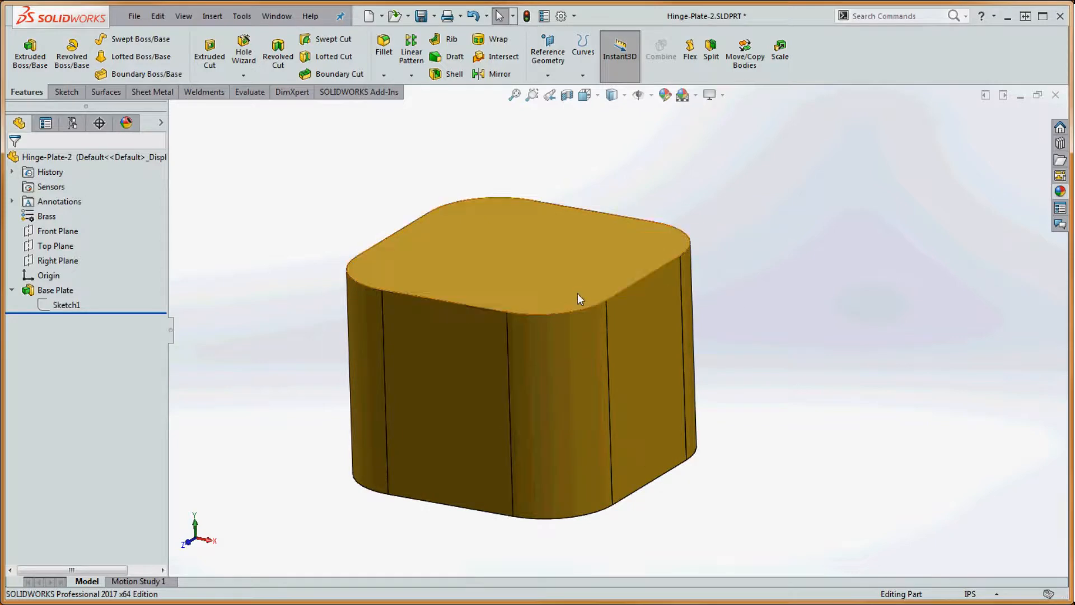
{"action": "scroll", "coordinate": [577, 294], "scroll_direction": "up", "scroll_amount": 2}
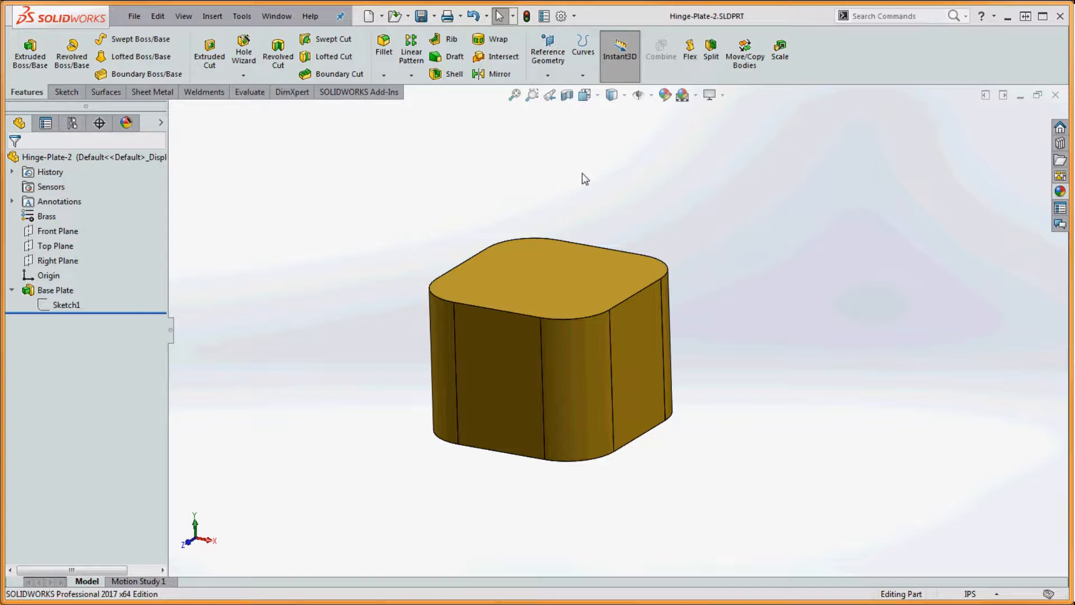
Sketch a circle of about 1.11 in radius on the block's top face, centred on the origin.
{"action": "mouse_move", "coordinate": [66, 250]}
{"action": "left_click", "coordinate": [536, 287]}
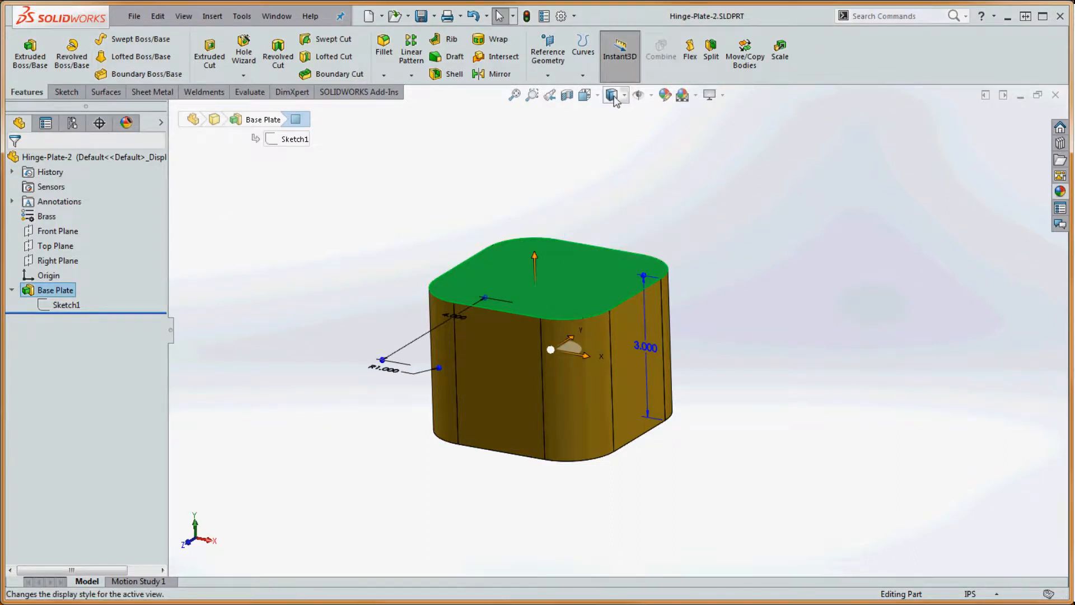
{"action": "left_click", "coordinate": [598, 96]}
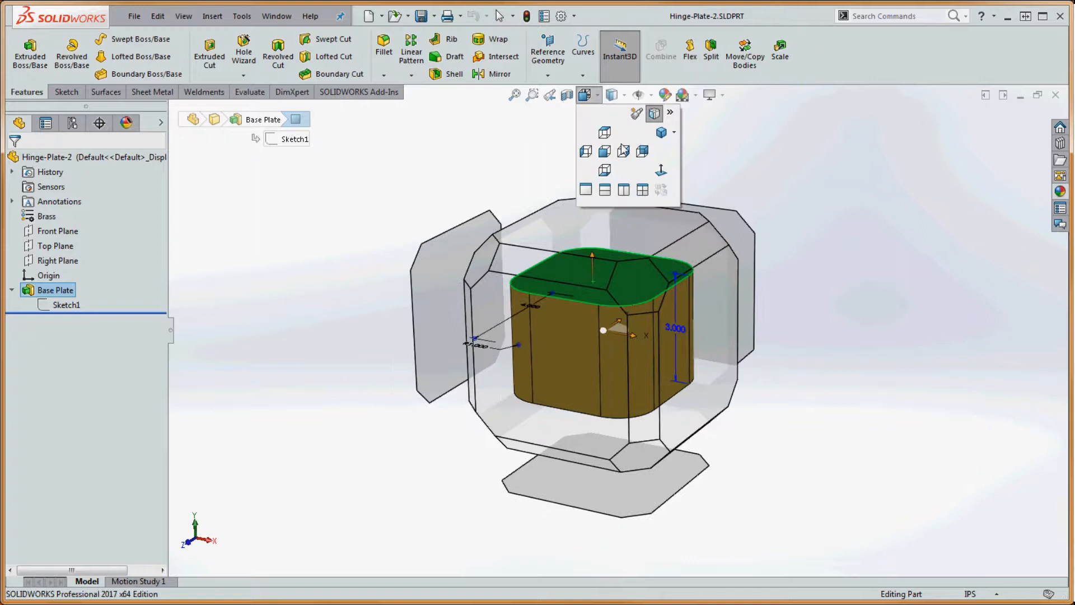
{"action": "left_click", "coordinate": [661, 170]}
{"action": "left_click", "coordinate": [919, 258]}
{"action": "scroll", "coordinate": [892, 247], "scroll_direction": "up", "scroll_amount": 3}
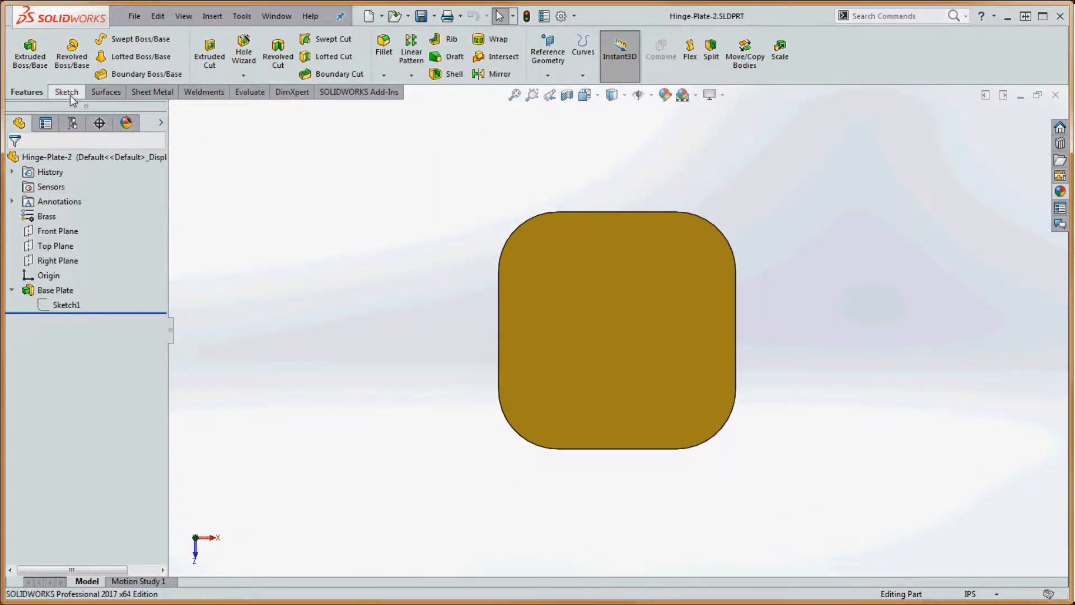
{"action": "left_click", "coordinate": [644, 257]}
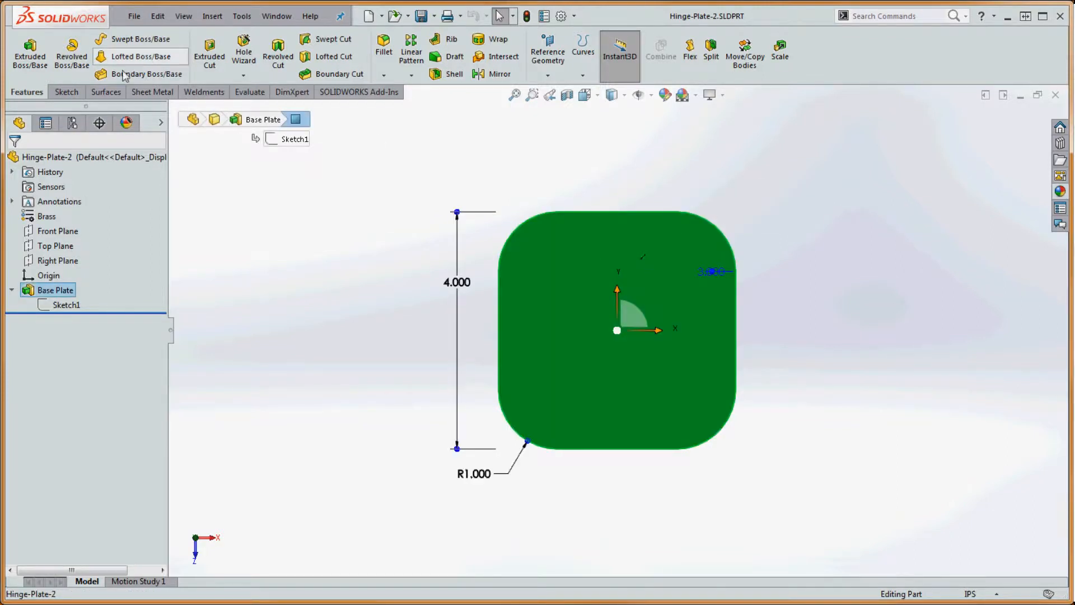
{"action": "left_click", "coordinate": [64, 92]}
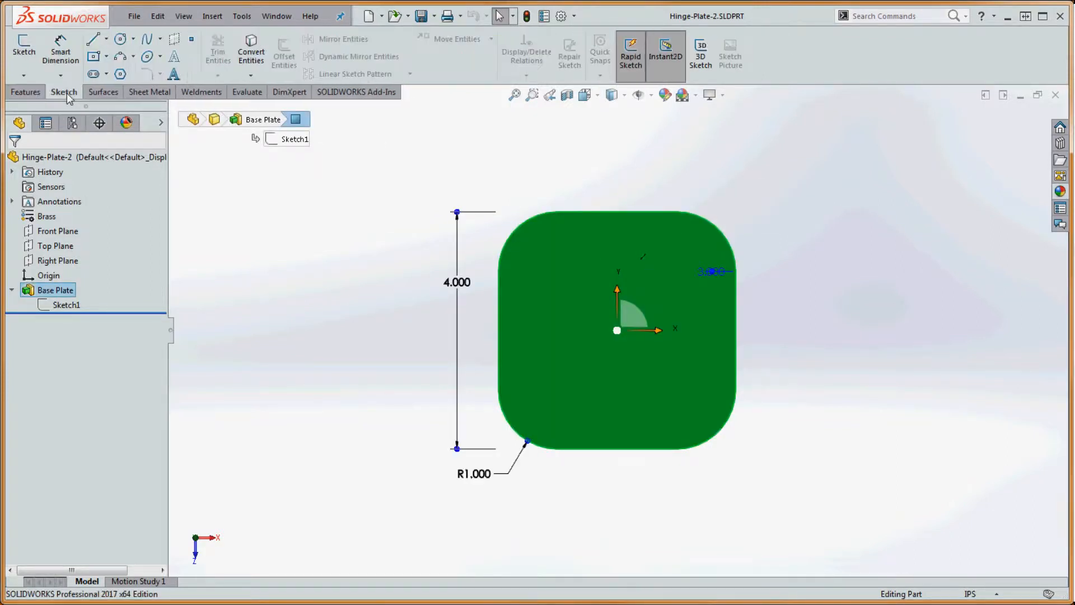
{"action": "left_click", "coordinate": [121, 41]}
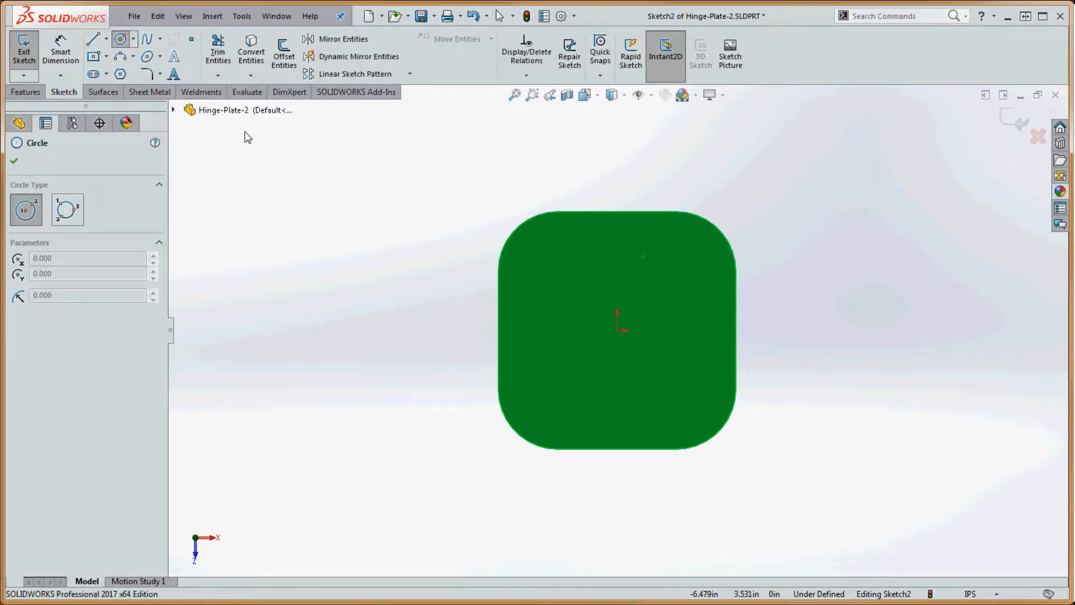
{"action": "left_click", "coordinate": [617, 331]}
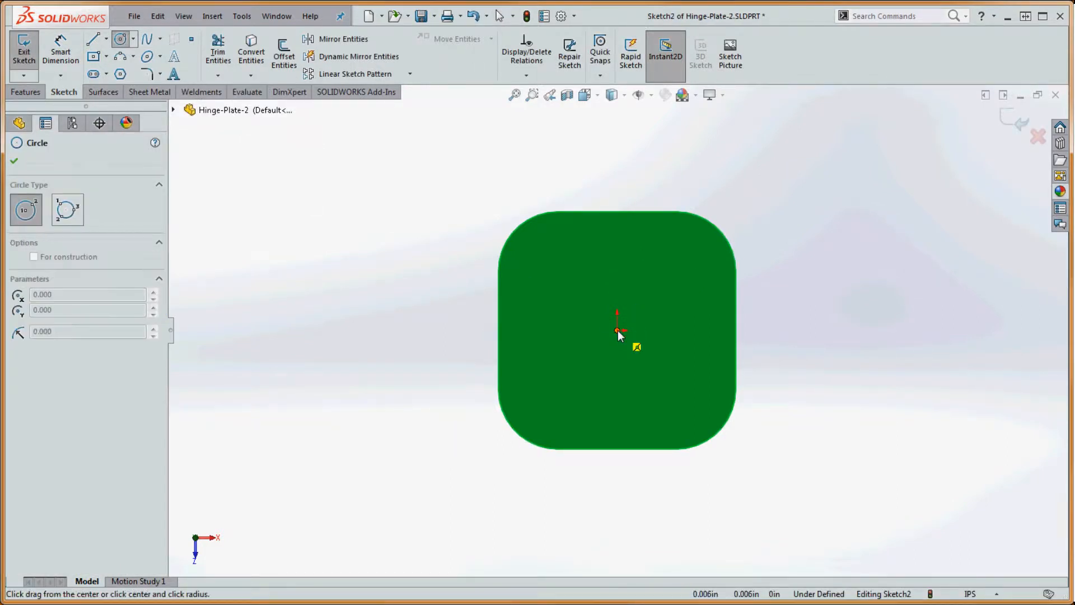
{"action": "left_click", "coordinate": [674, 296]}
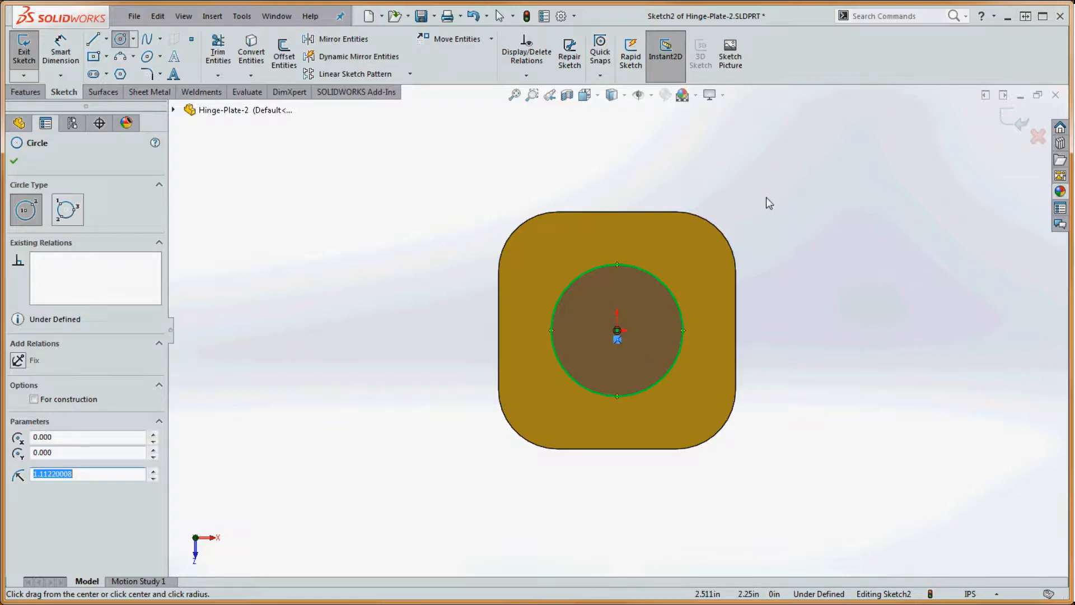
Dimension the circle's diameter as 2 in.
{"action": "left_click", "coordinate": [62, 45]}
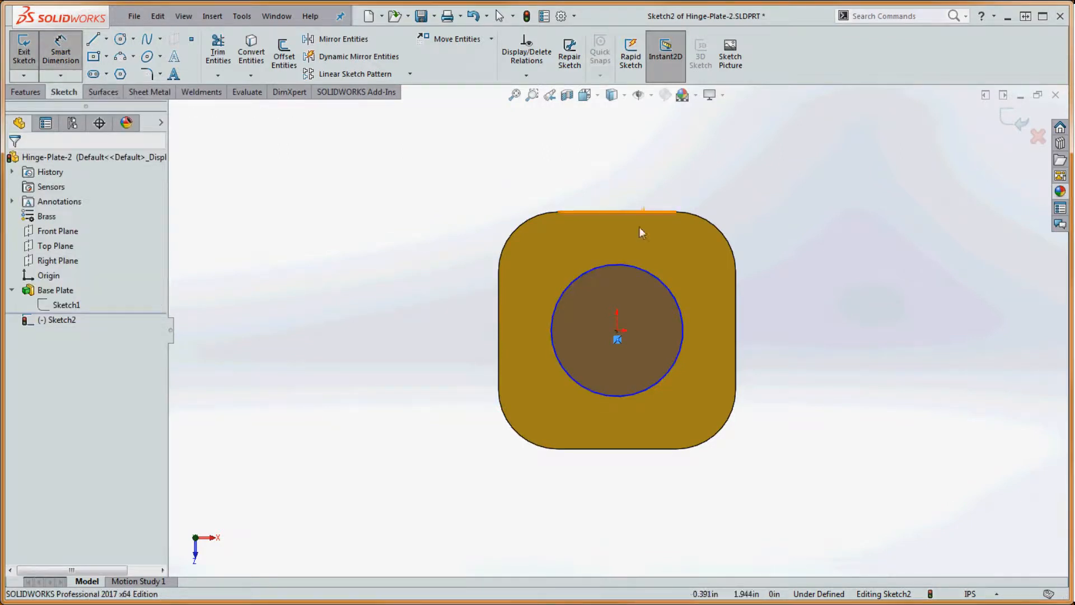
{"action": "left_click", "coordinate": [660, 282]}
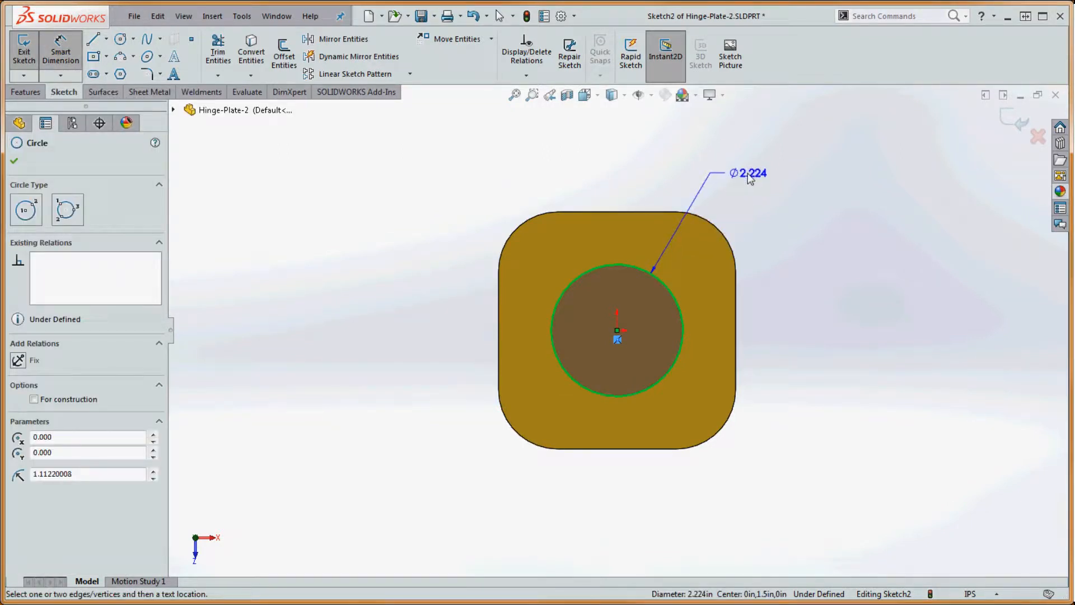
{"action": "left_click", "coordinate": [751, 176]}
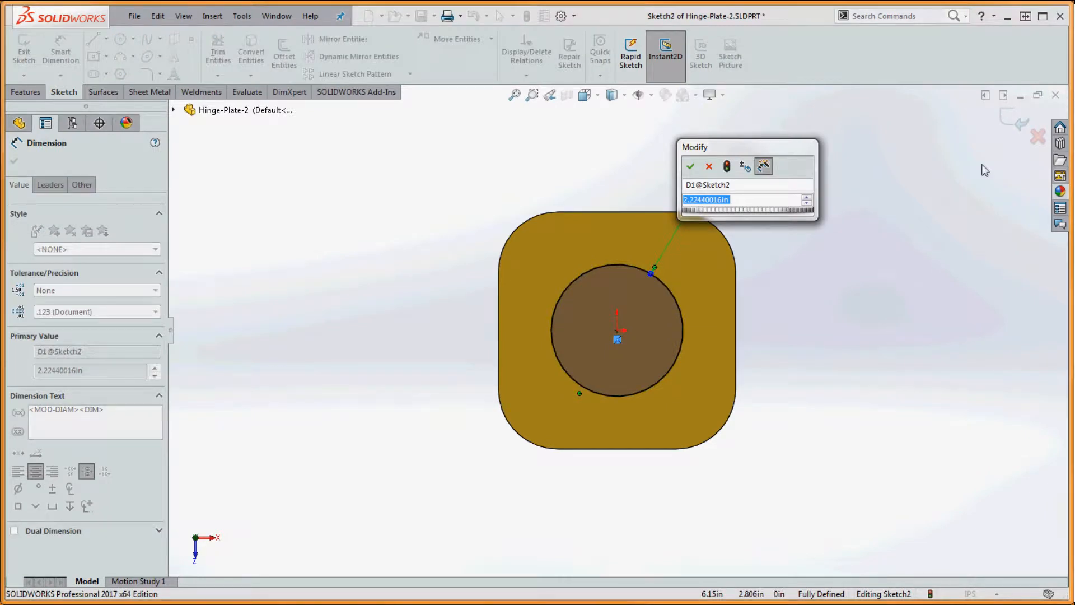
{"action": "type", "text": "2"}
{"action": "key", "text": "Return"}
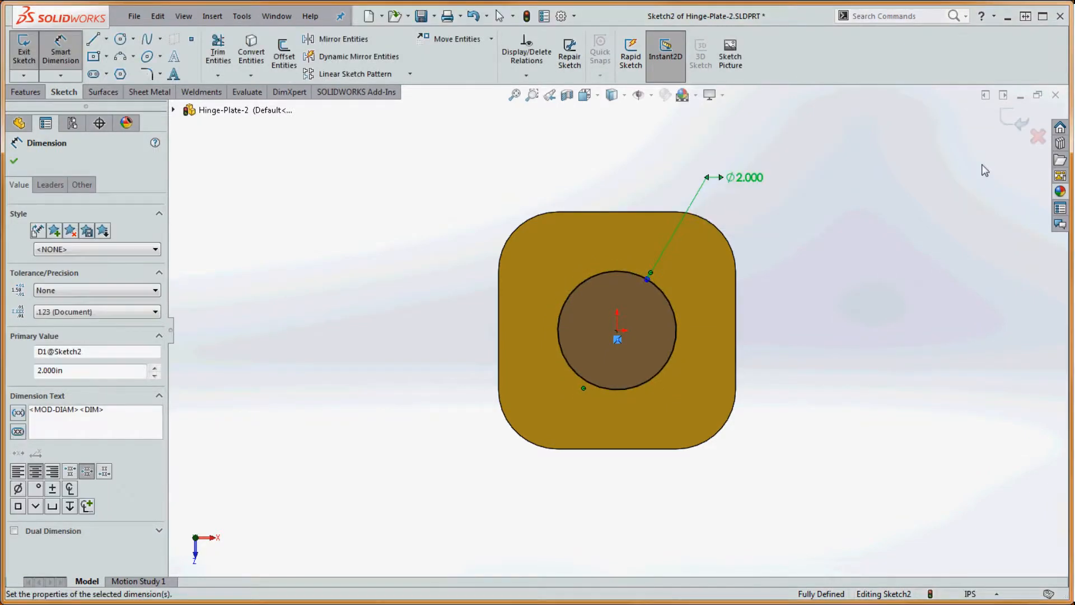
Set up an Extruded Cut from the circle with the Through All end condition.
{"action": "left_click", "coordinate": [20, 93]}
{"action": "left_click", "coordinate": [210, 53]}
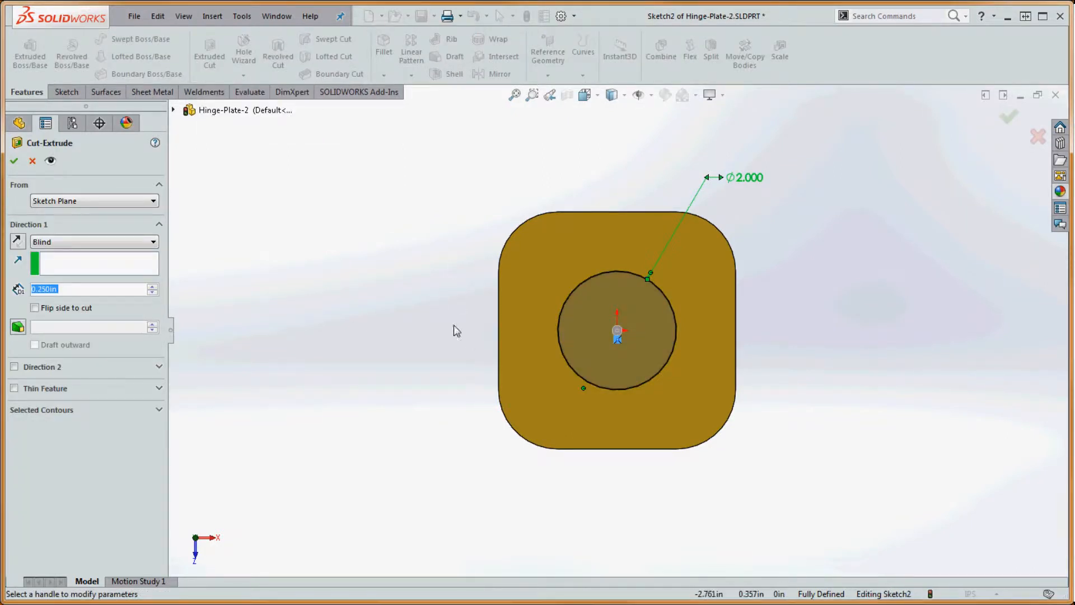
{"action": "middle_click_drag", "start_coordinate": [447, 237], "coordinate": [421, 183]}
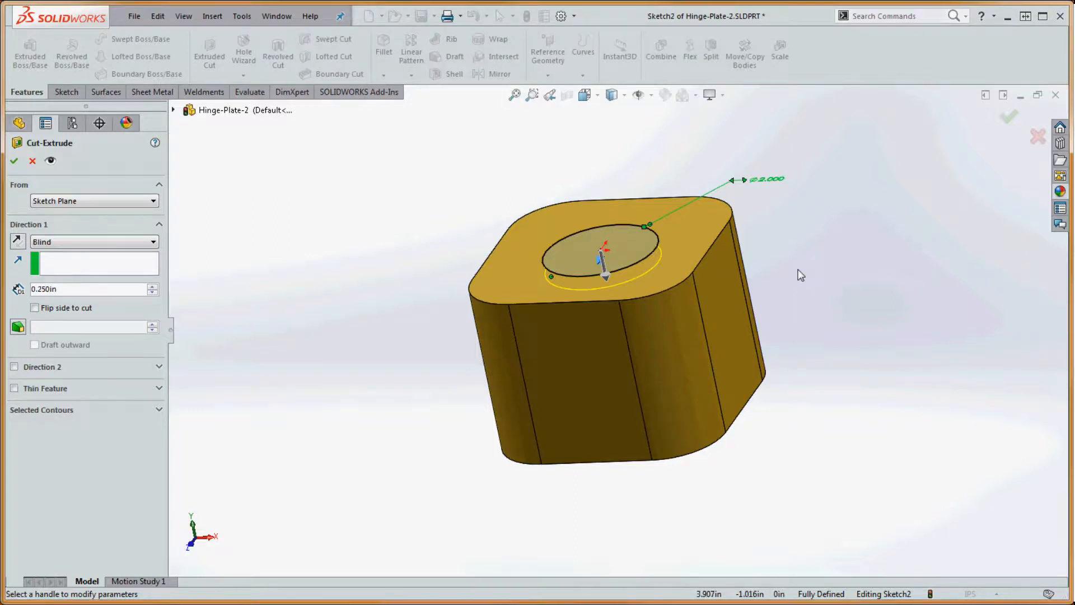
{"action": "left_click", "coordinate": [68, 245]}
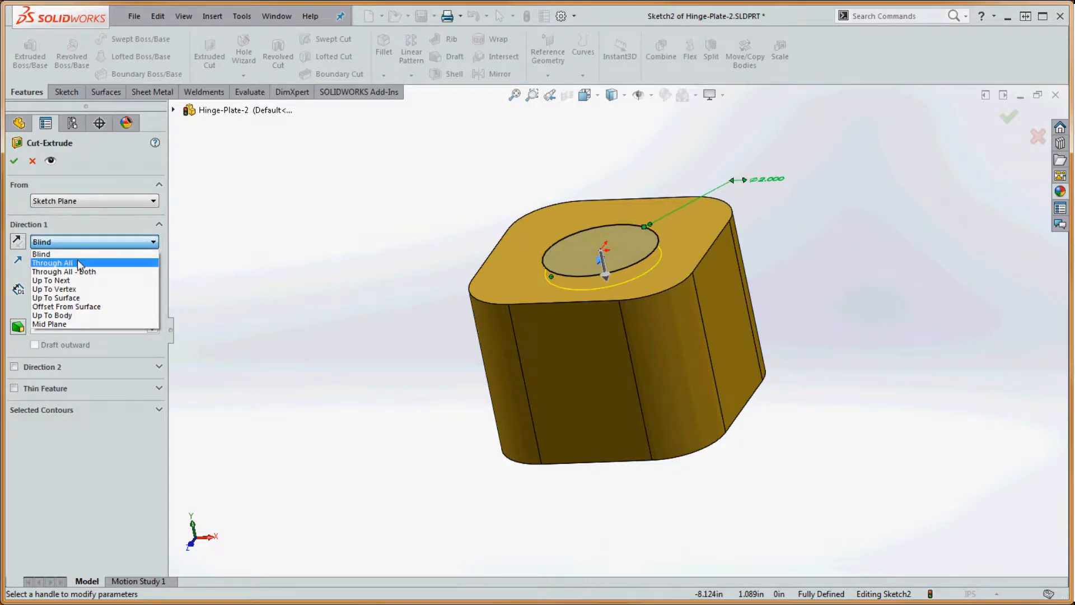
{"action": "left_click", "coordinate": [79, 264]}
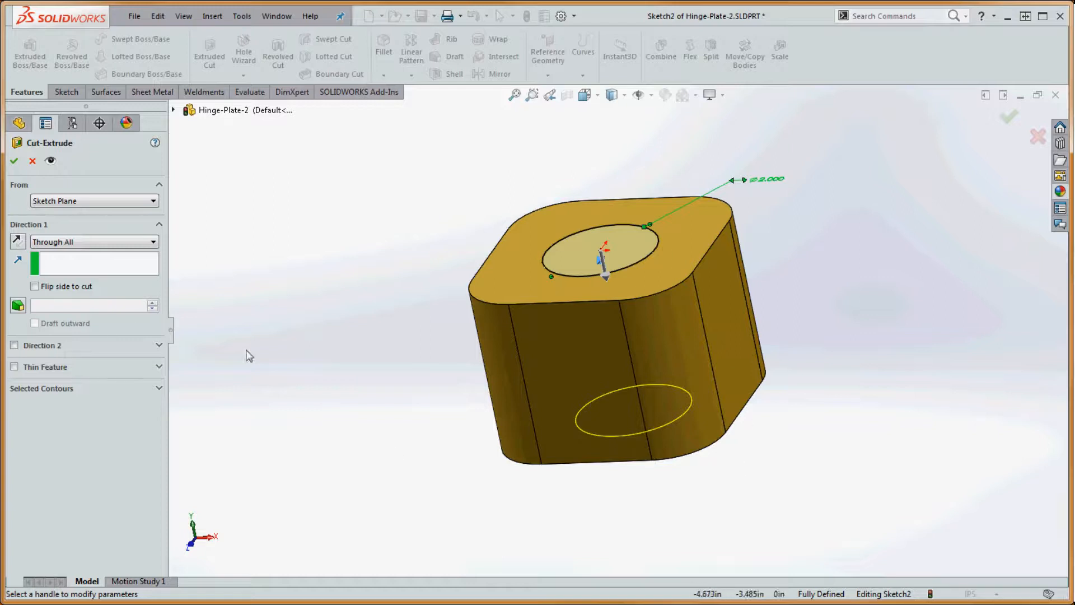
Try the Through All - Both end condition for the cut, and disable its second direction again.
{"action": "left_click", "coordinate": [83, 242]}
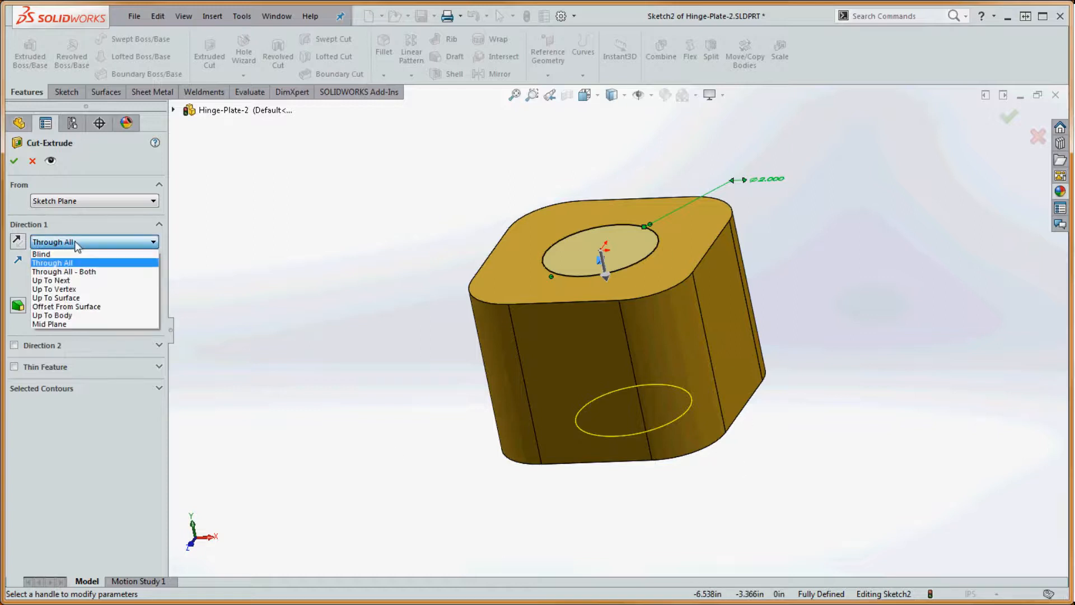
{"action": "left_click", "coordinate": [75, 272]}
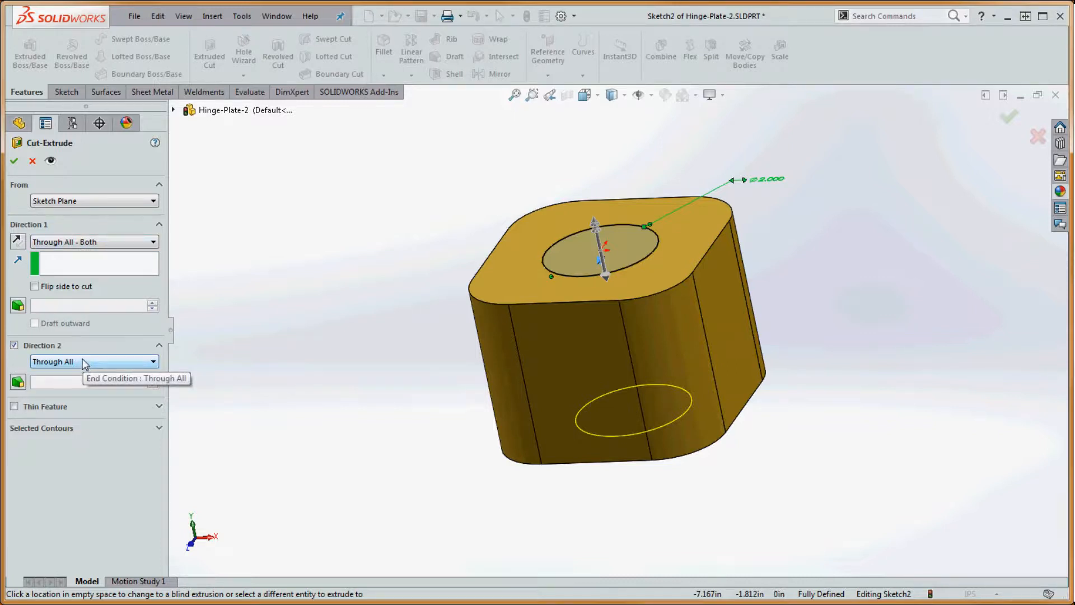
{"action": "left_click", "coordinate": [14, 345]}
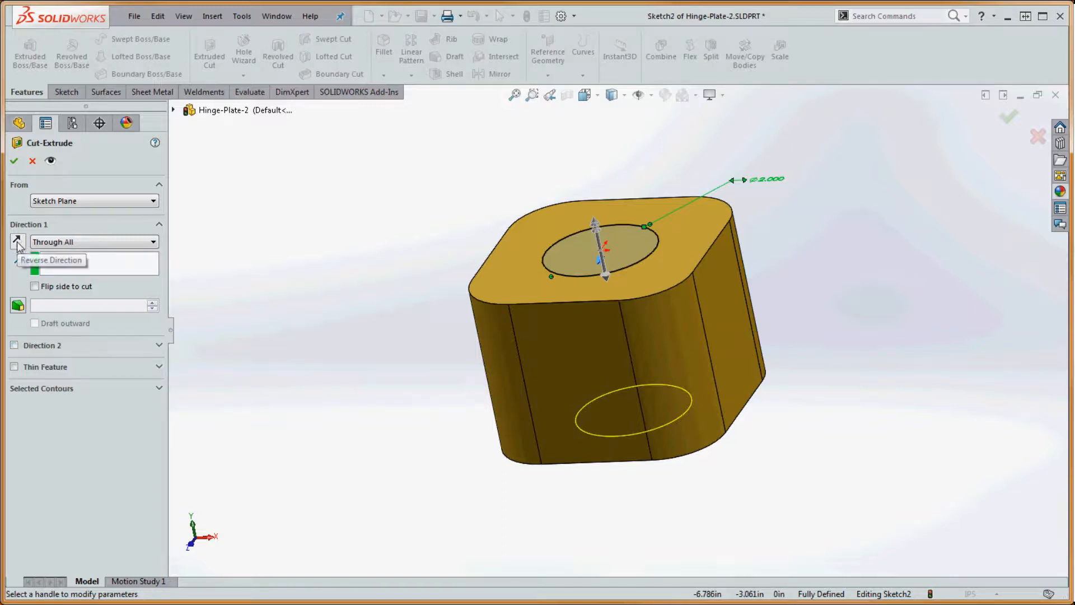
Keep Through All as the end condition and complete the circular cut.
{"action": "left_click", "coordinate": [96, 243]}
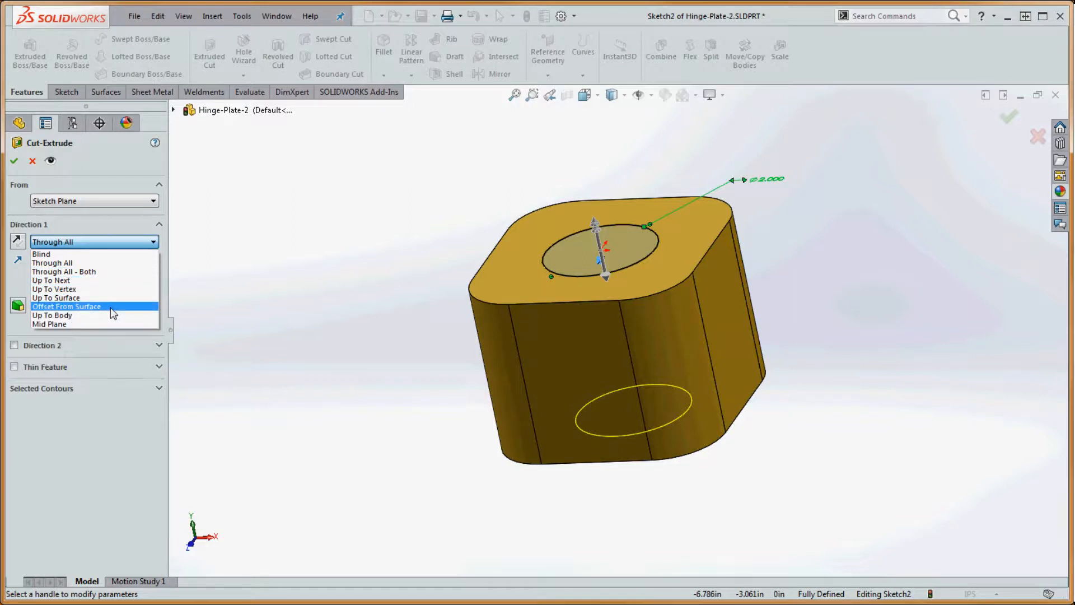
{"action": "left_click", "coordinate": [255, 259]}
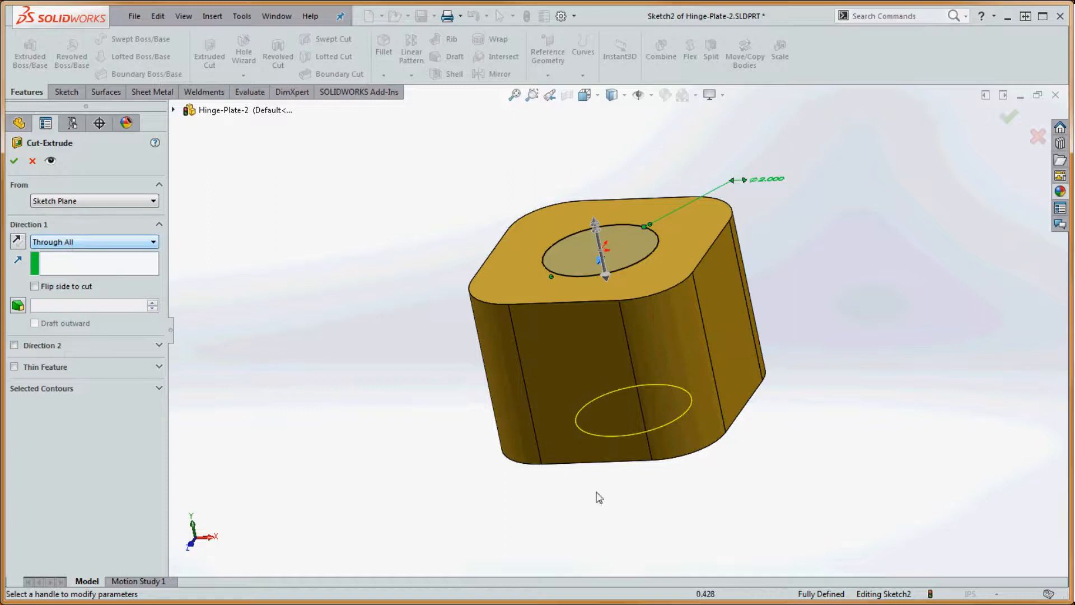
{"action": "left_click", "coordinate": [14, 160]}
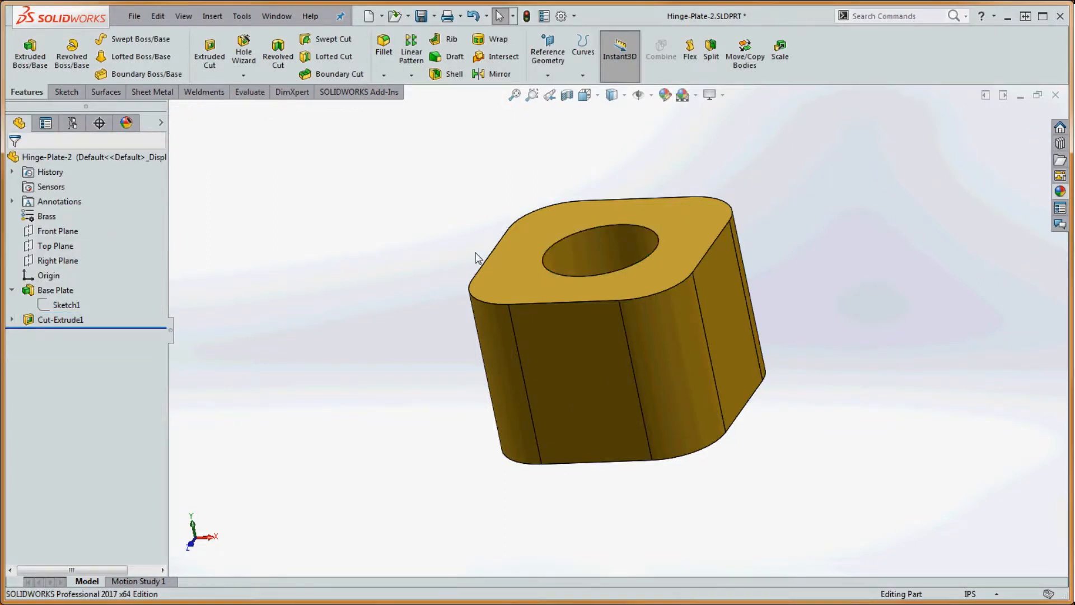
Set up a symmetric Fillet with a 0.3 in radius on the block's outer top edge.
{"action": "middle_click_drag", "start_coordinate": [478, 257], "coordinate": [625, 311]}
{"action": "scroll", "coordinate": [626, 311], "scroll_direction": "down", "scroll_amount": 1}
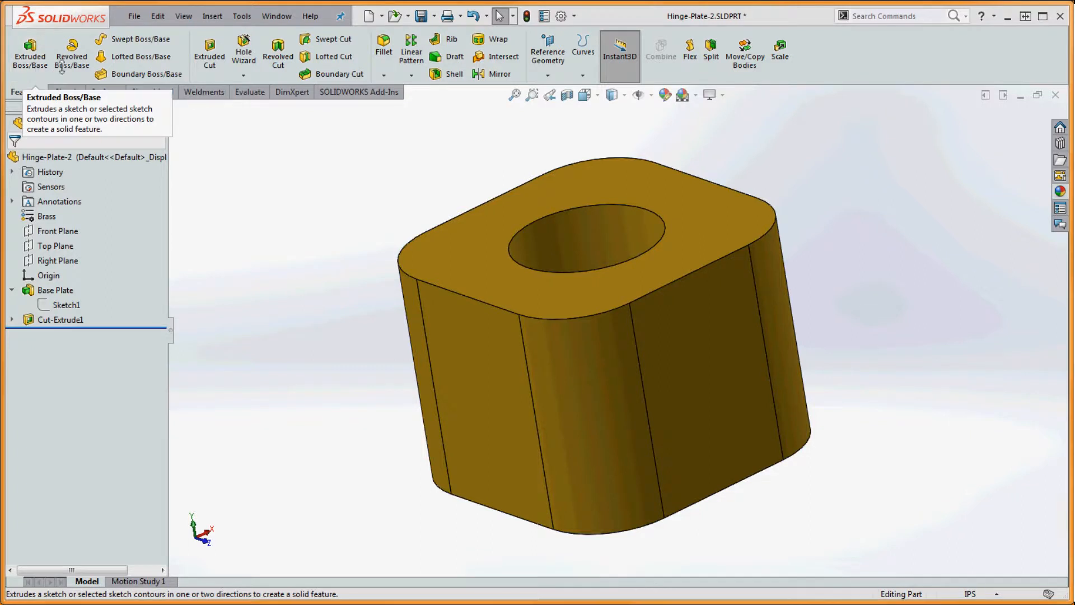
{"action": "left_click", "coordinate": [385, 74]}
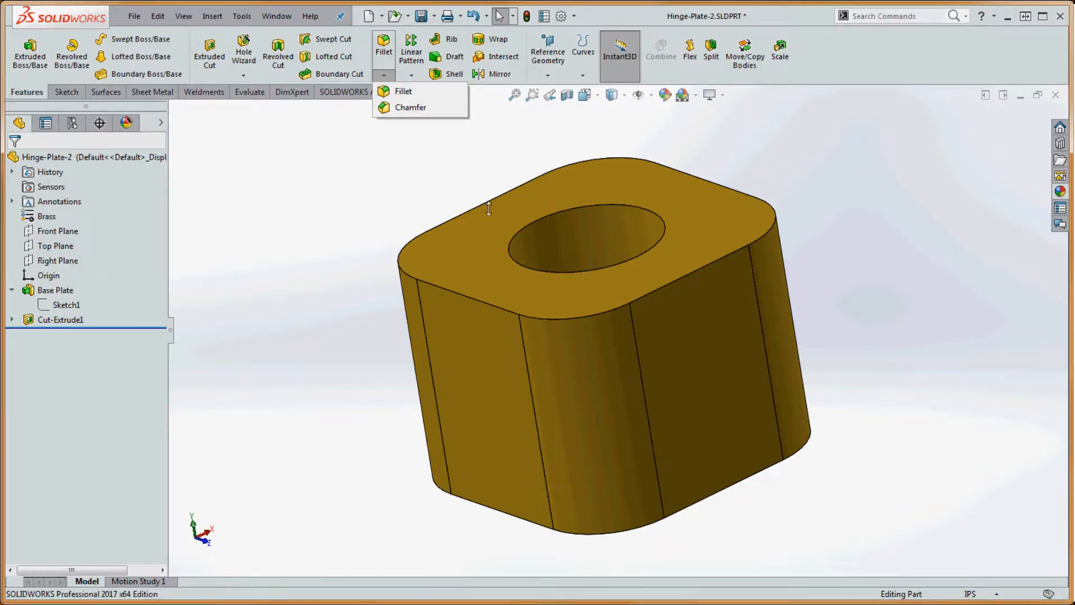
{"action": "left_click", "coordinate": [399, 91]}
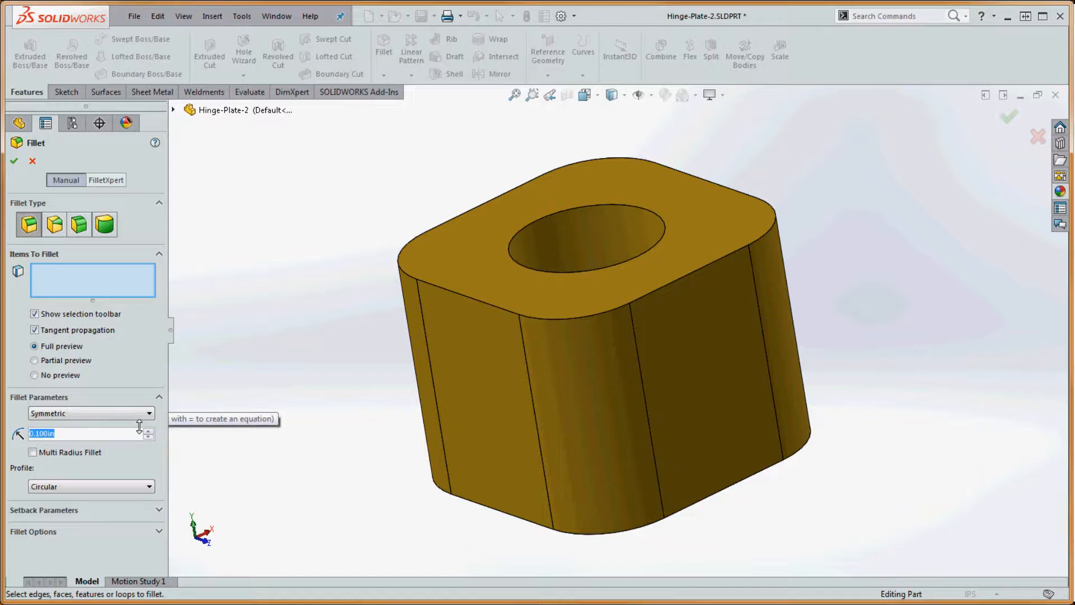
{"action": "type", "text": ".3"}
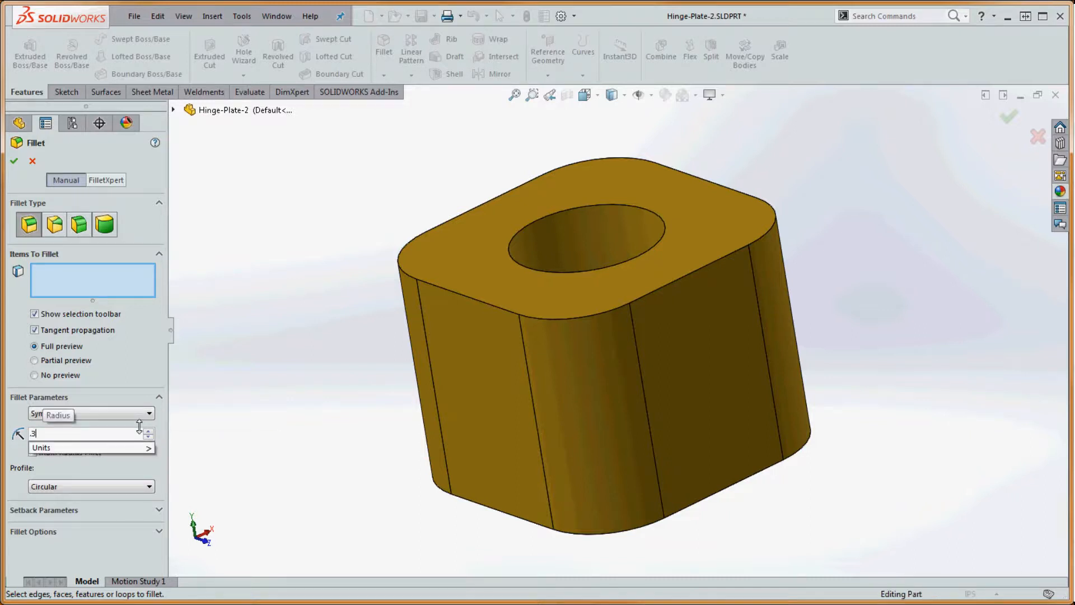
{"action": "key", "text": "Return"}
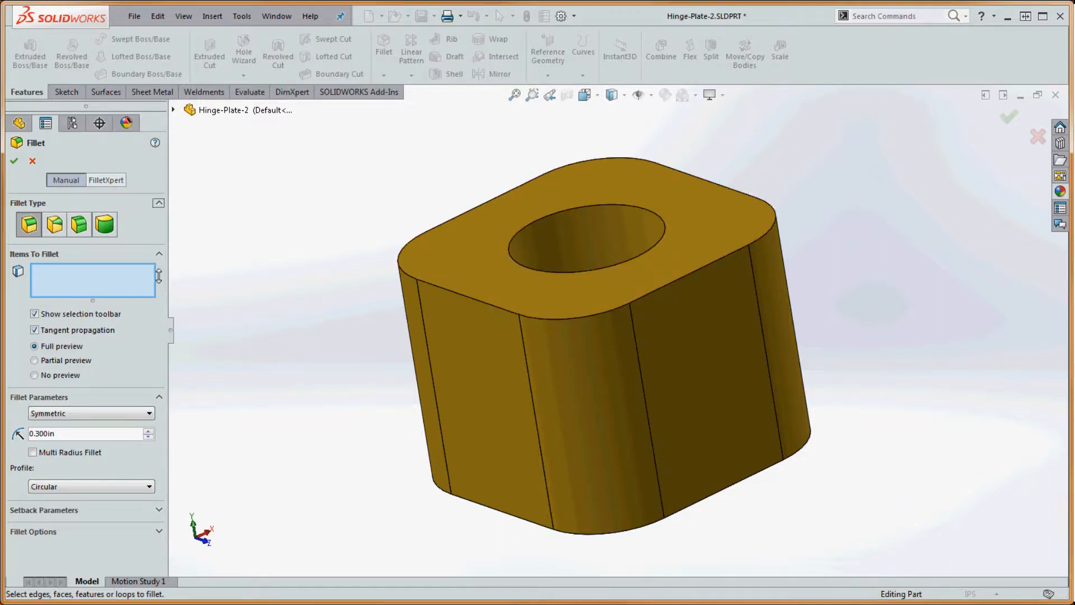
{"action": "left_click", "coordinate": [467, 297]}
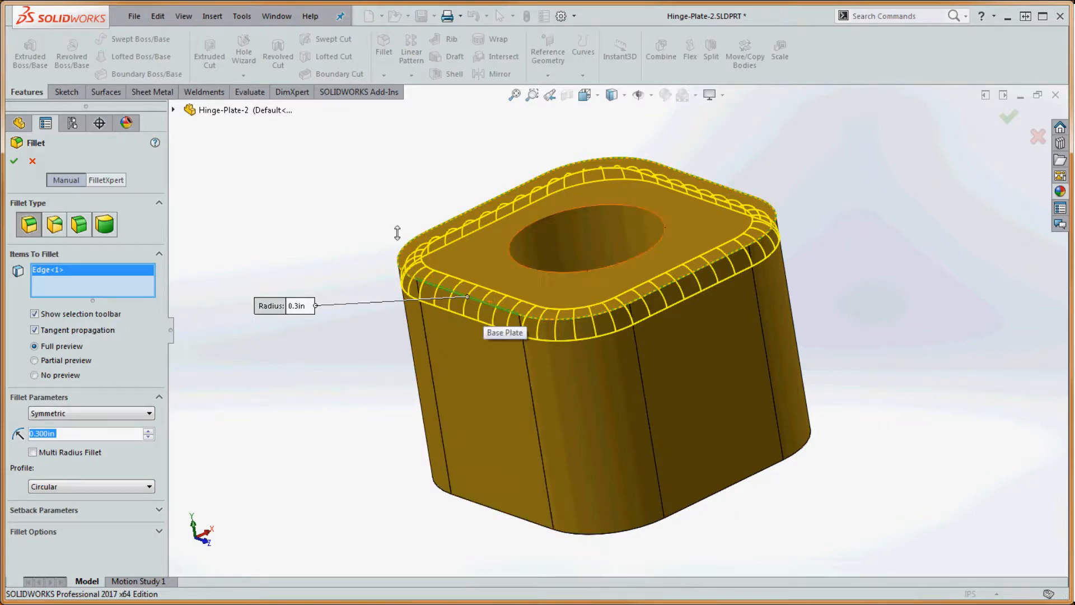
Try the fillet on a single outer top edge without tangent propagation, and restore tangent propagation.
{"action": "left_click", "coordinate": [491, 304]}
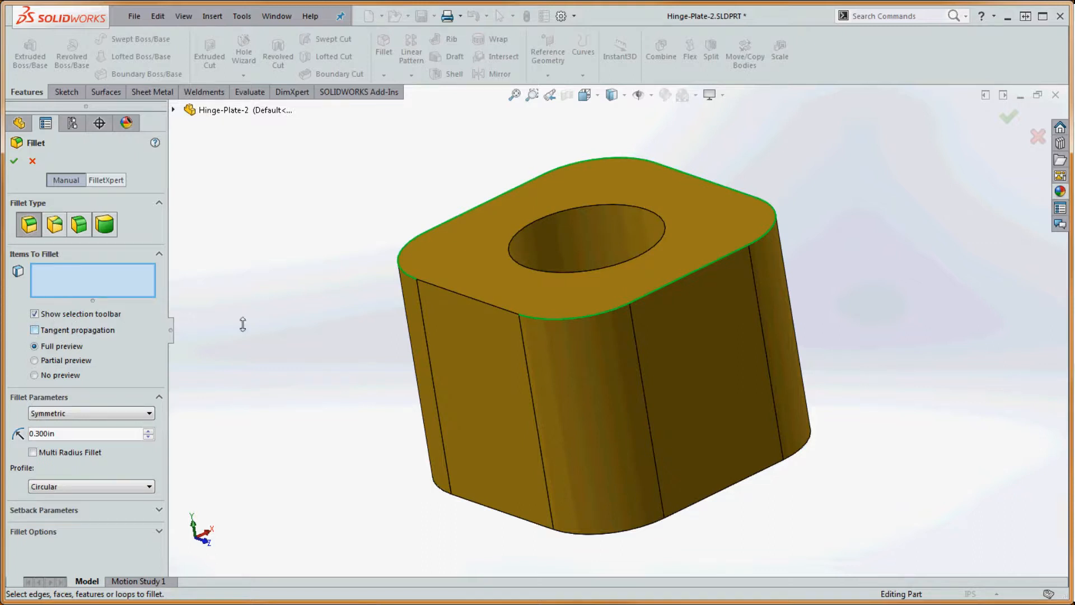
{"action": "left_click", "coordinate": [460, 296]}
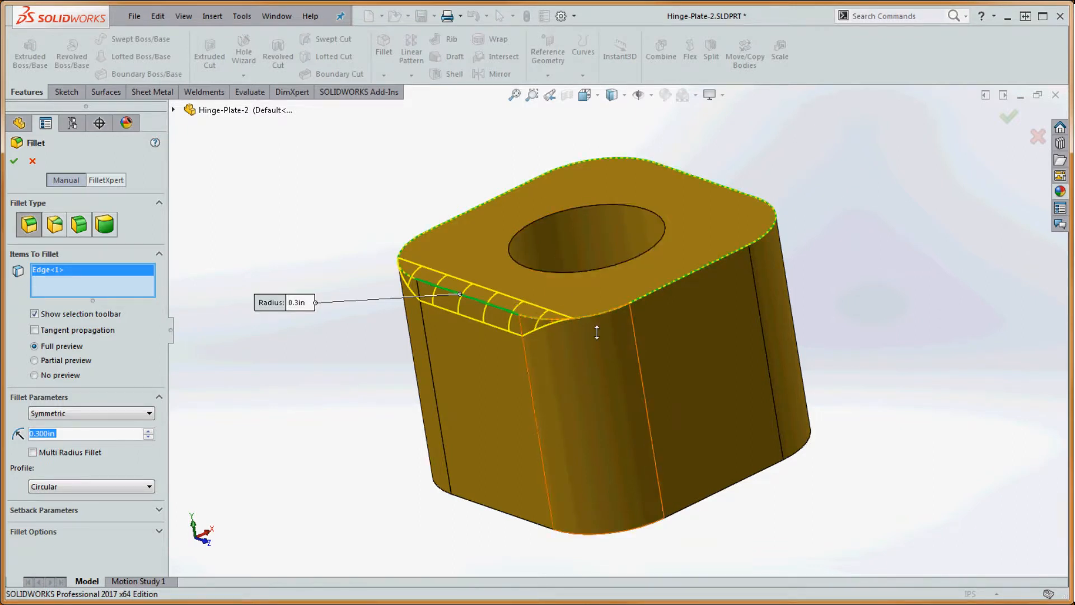
{"action": "left_click", "coordinate": [34, 330]}
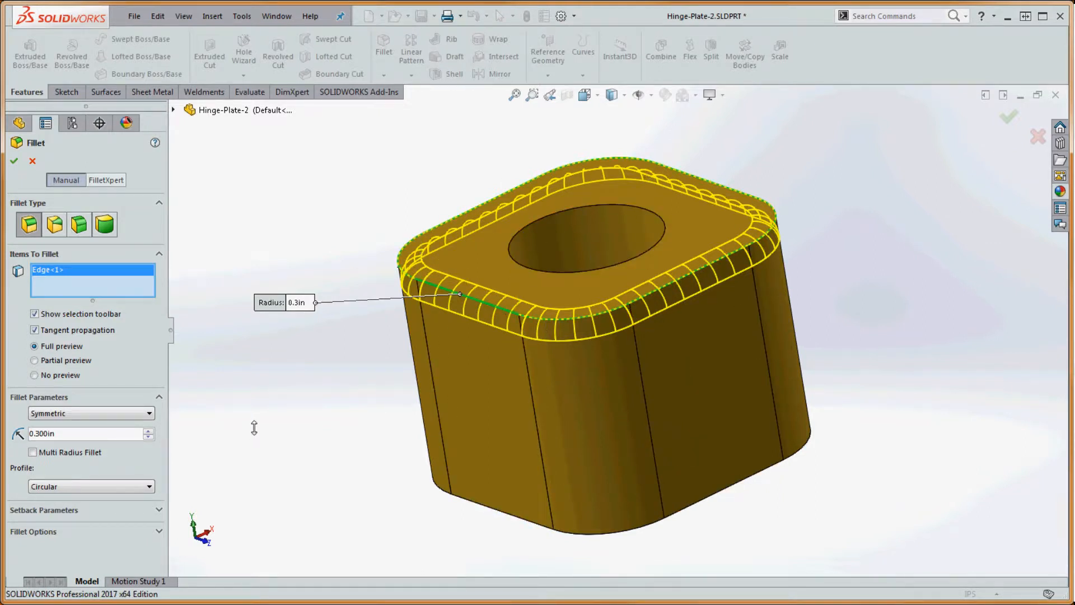
Add the hole's top circular edge to the fillet, set its radius to 0.4 in, and complete the fillet.
{"action": "left_click", "coordinate": [555, 273]}
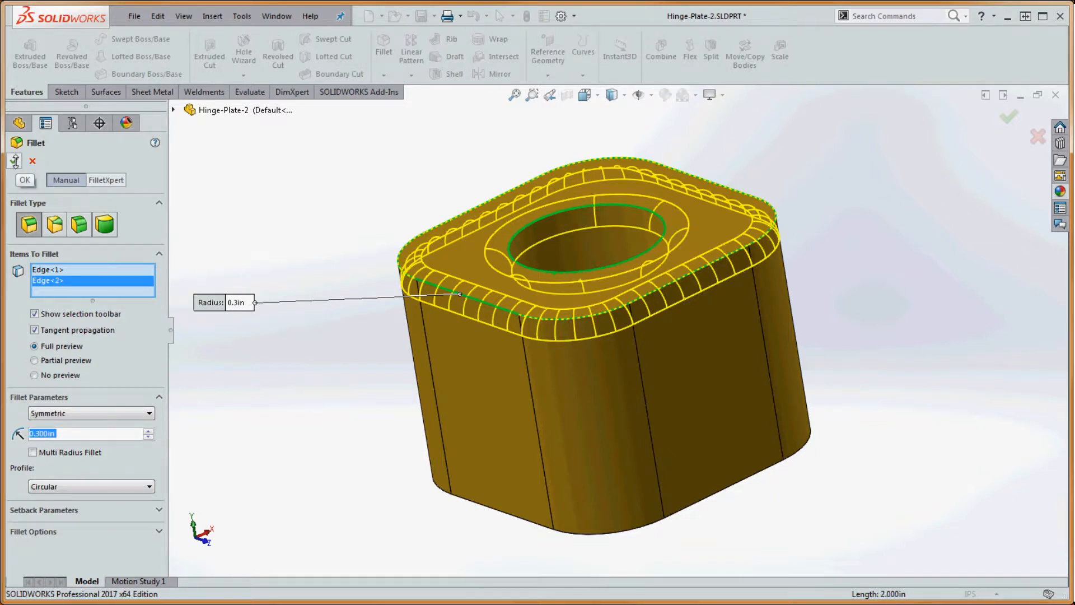
{"action": "left_click", "coordinate": [246, 303]}
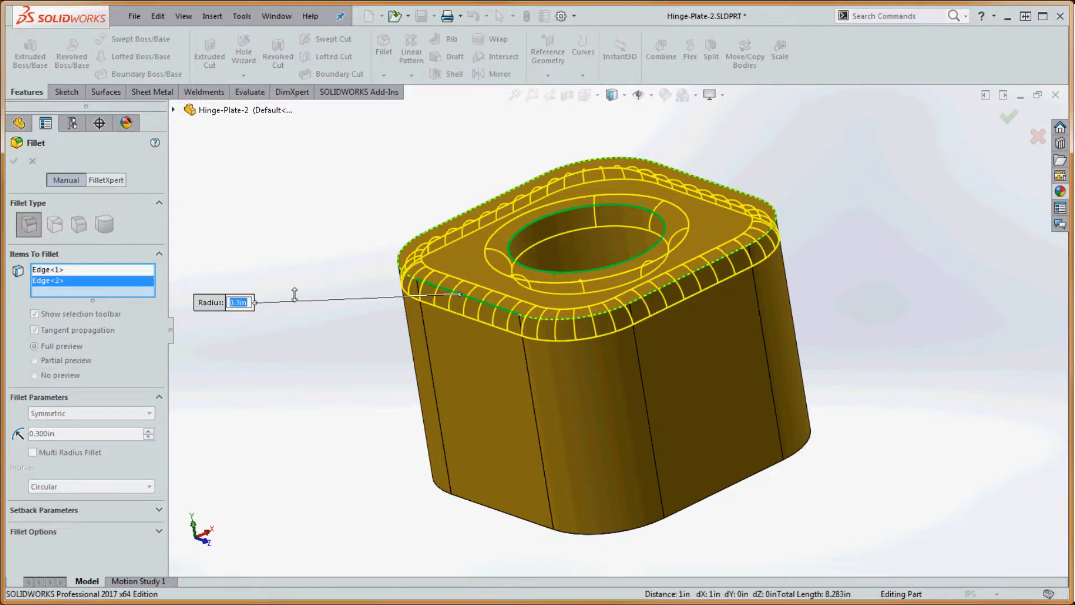
{"action": "type", "text": "0.4"}
{"action": "key", "text": "Return"}
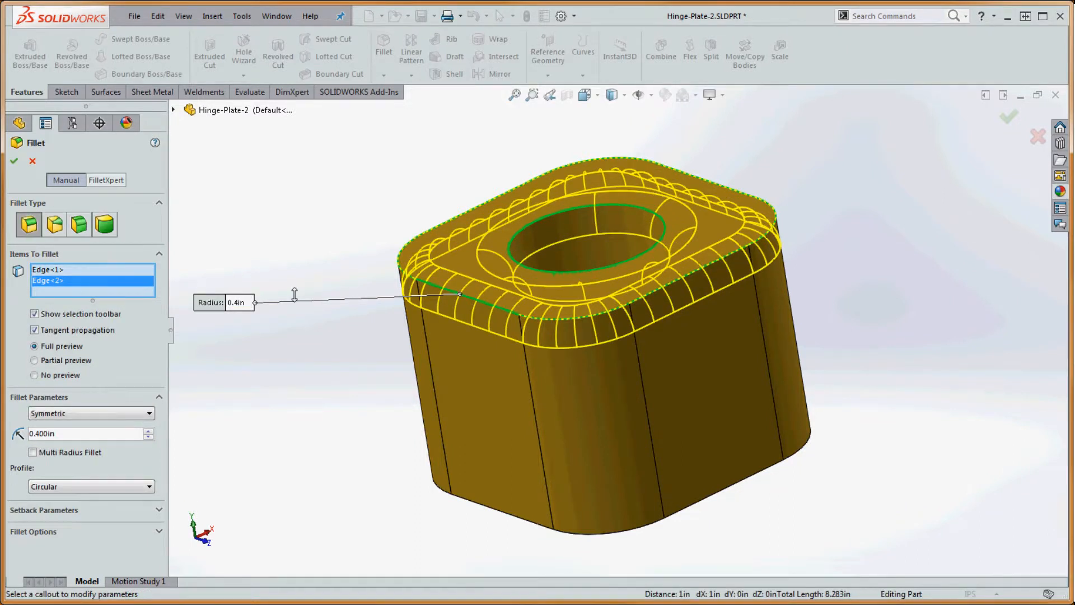
{"action": "left_click", "coordinate": [16, 161]}
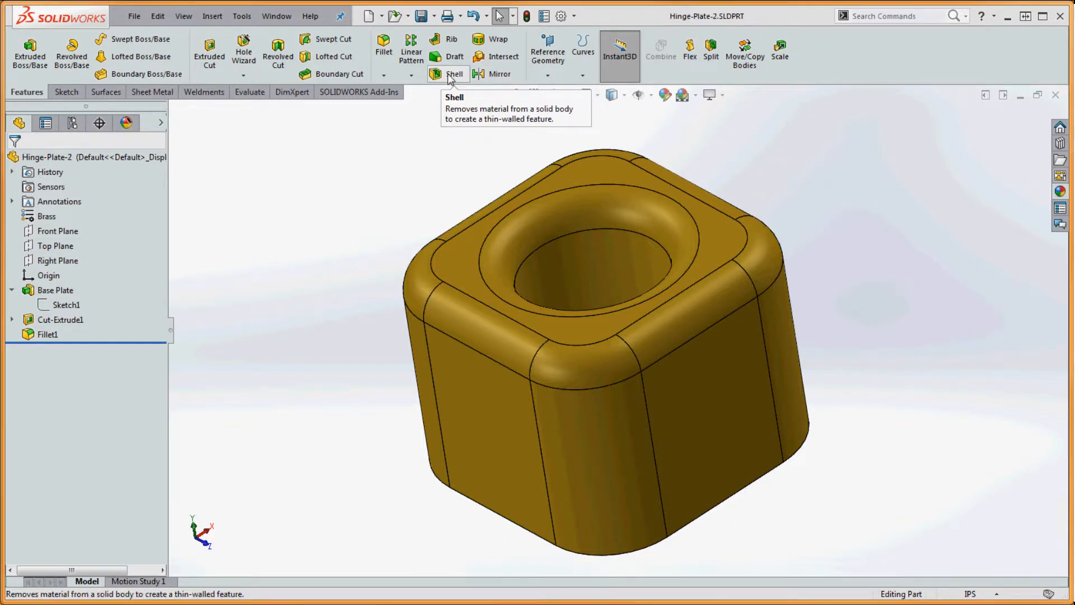
Shell the block inward with a 0.125 in wall thickness, preview on and no faces removed.
{"action": "left_click", "coordinate": [454, 74]}
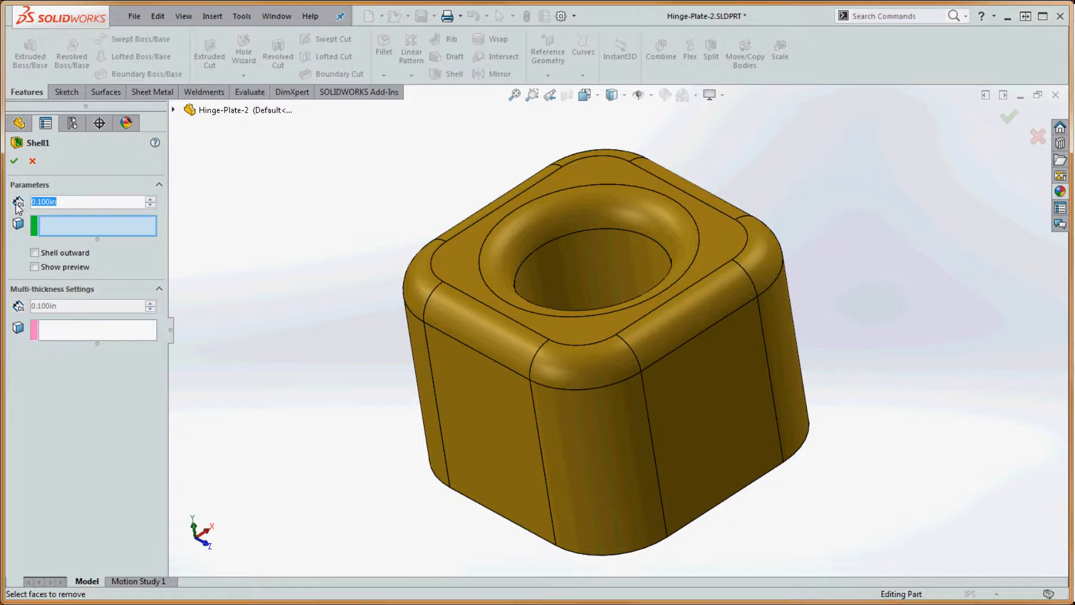
{"action": "left_click", "coordinate": [87, 204]}
{"action": "left_click_drag", "start_coordinate": [73, 204], "coordinate": [7, 204]}
{"action": "type", "text": ".125"}
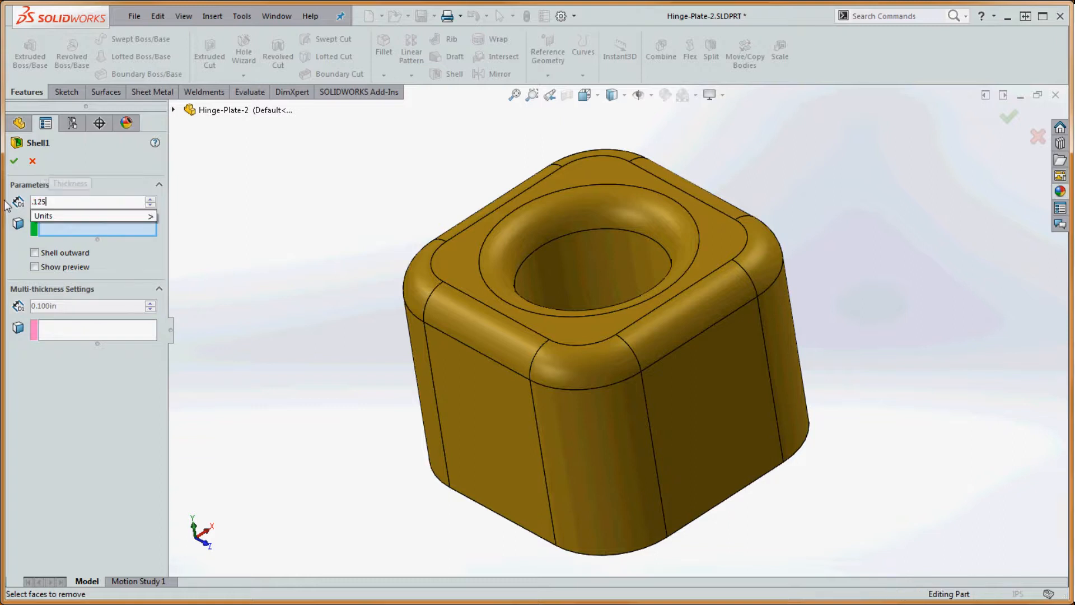
{"action": "key", "text": "Return"}
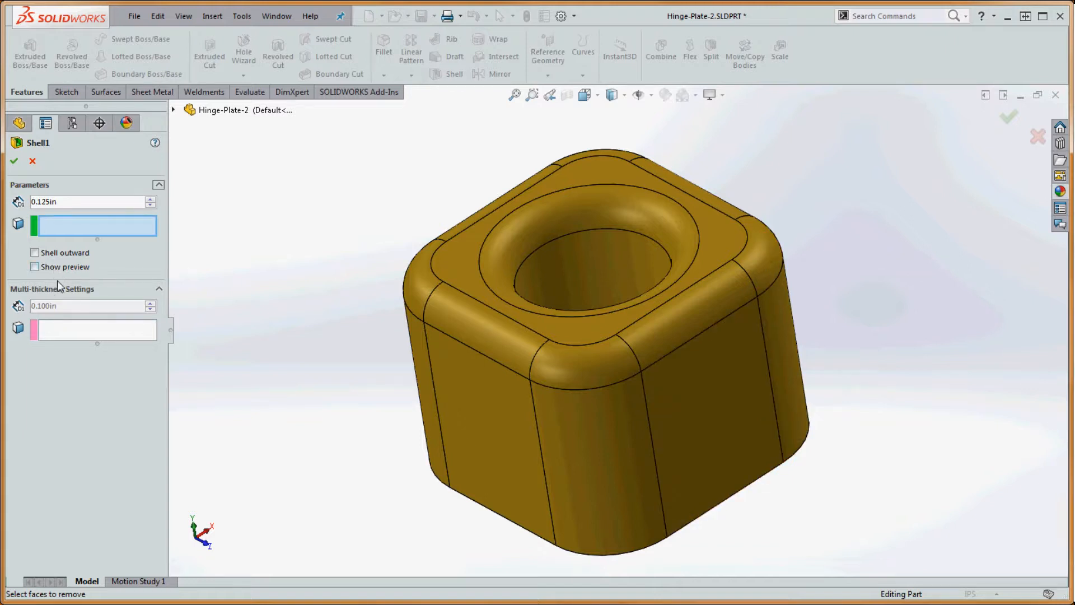
{"action": "left_click", "coordinate": [35, 267]}
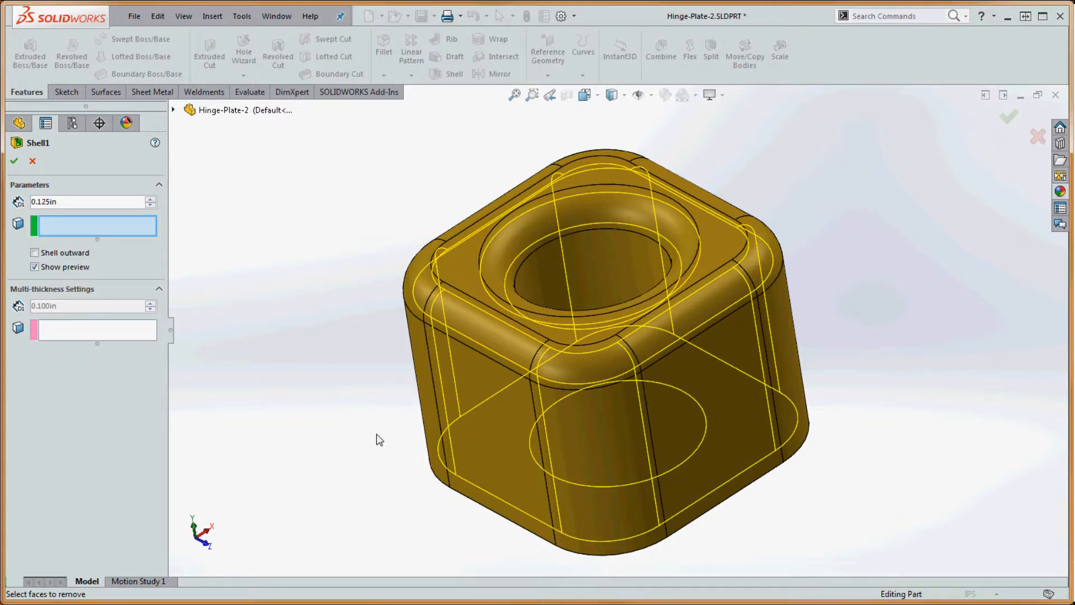
{"action": "mouse_move", "coordinate": [377, 440]}
{"action": "middle_mouse_down"}
{"action": "mouse_move", "coordinate": [345, 256]}
{"action": "mouse_move", "coordinate": [366, 367]}
{"action": "mouse_move", "coordinate": [368, 342]}
{"action": "mouse_move", "coordinate": [410, 427]}
{"action": "mouse_move", "coordinate": [377, 343]}
{"action": "mouse_move", "coordinate": [355, 365]}
{"action": "mouse_move", "coordinate": [368, 431]}
{"action": "middle_mouse_up"}
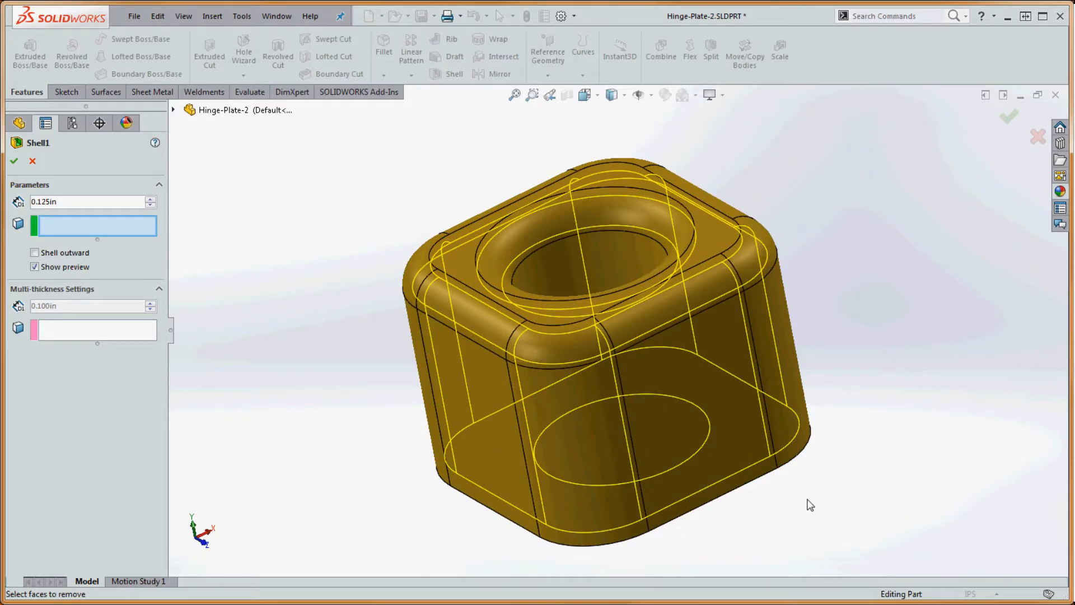
{"action": "middle_click_drag", "start_coordinate": [811, 505], "coordinate": [828, 460]}
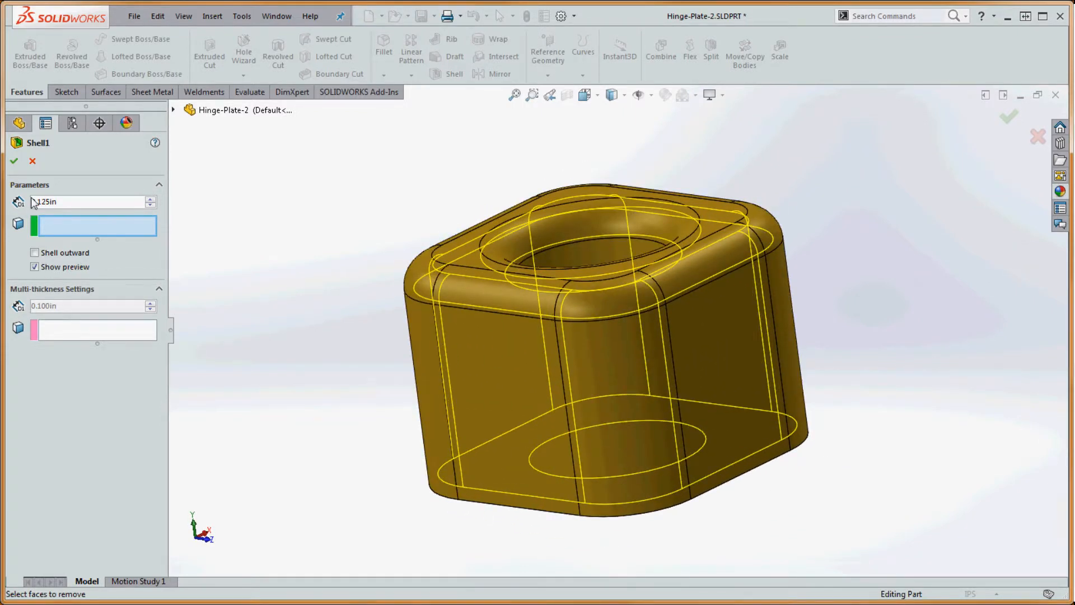
{"action": "left_click", "coordinate": [15, 161]}
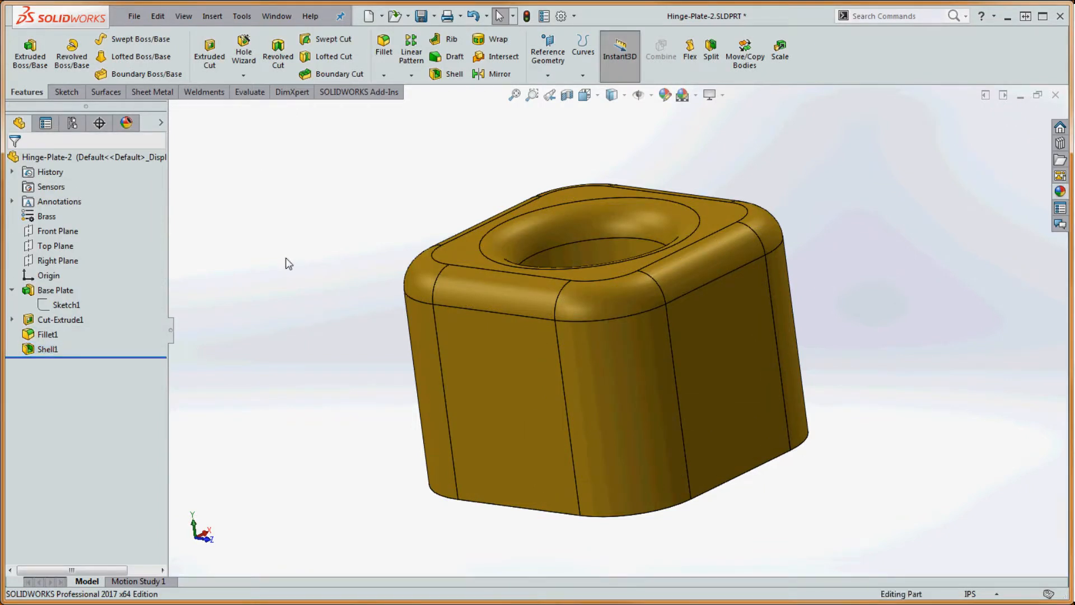
Section the part at the Front Plane, then try the other two reference planes and keep the Right Plane section.
{"action": "middle_click_drag", "start_coordinate": [298, 259], "coordinate": [379, 312]}
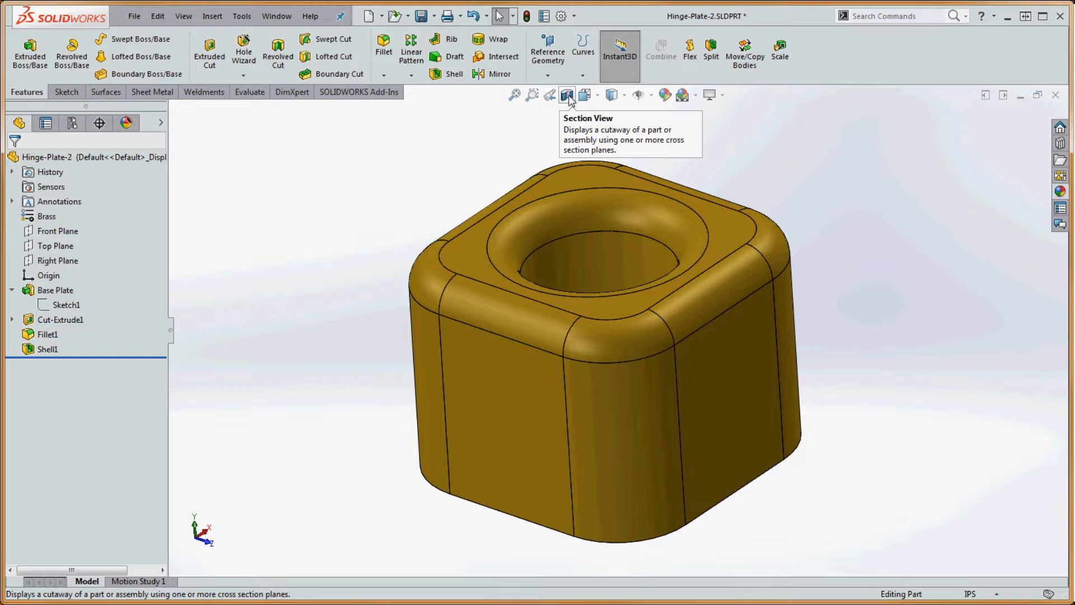
{"action": "left_click", "coordinate": [569, 96]}
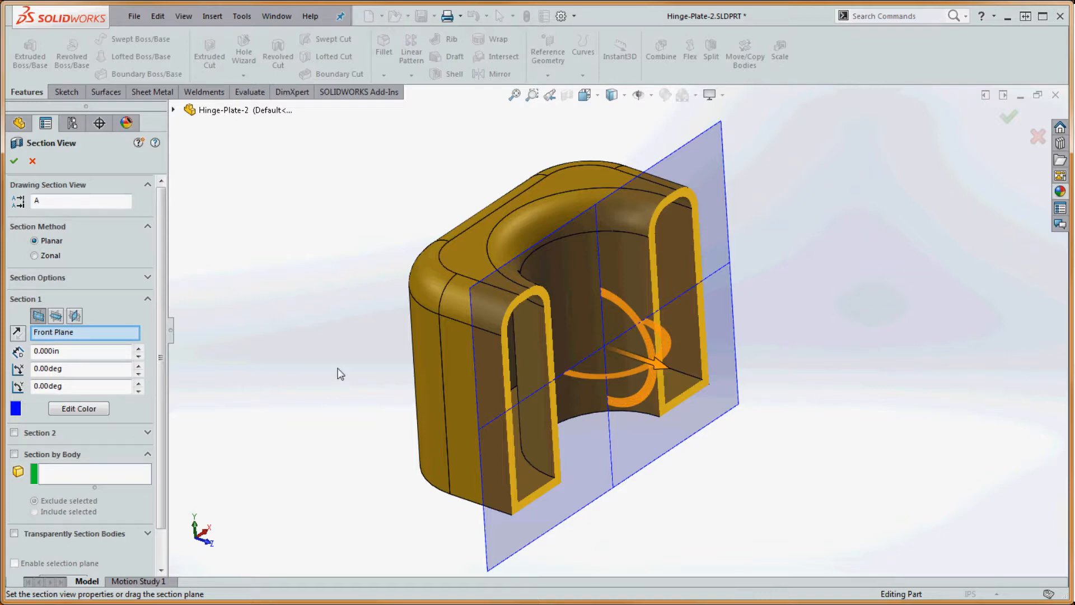
{"action": "middle_click_drag", "start_coordinate": [340, 374], "coordinate": [298, 352]}
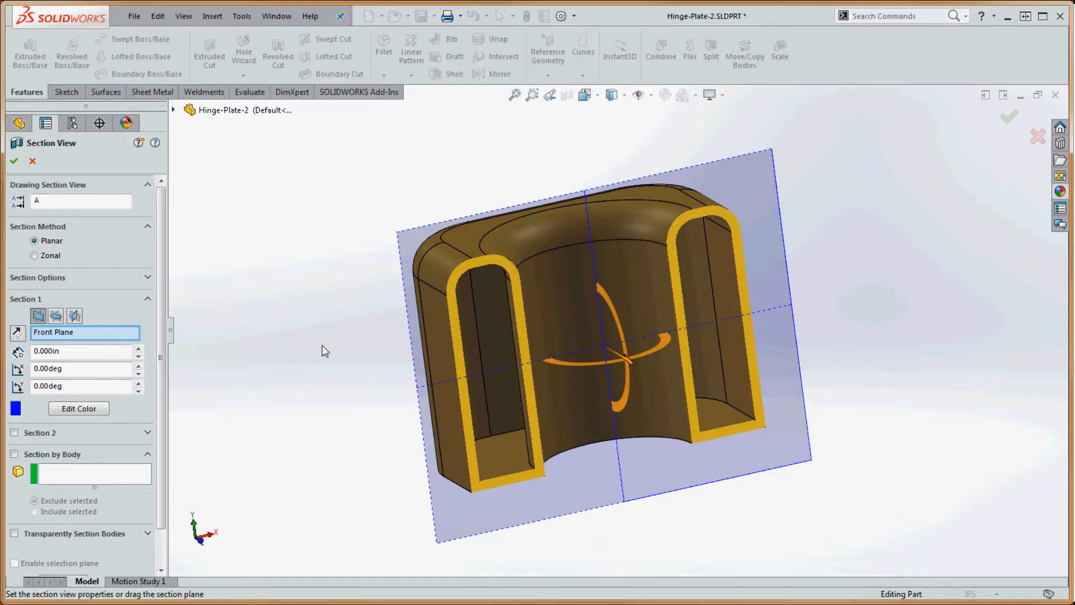
{"action": "left_click", "coordinate": [56, 317]}
{"action": "middle_click_drag", "start_coordinate": [260, 206], "coordinate": [276, 329]}
{"action": "left_click", "coordinate": [74, 317]}
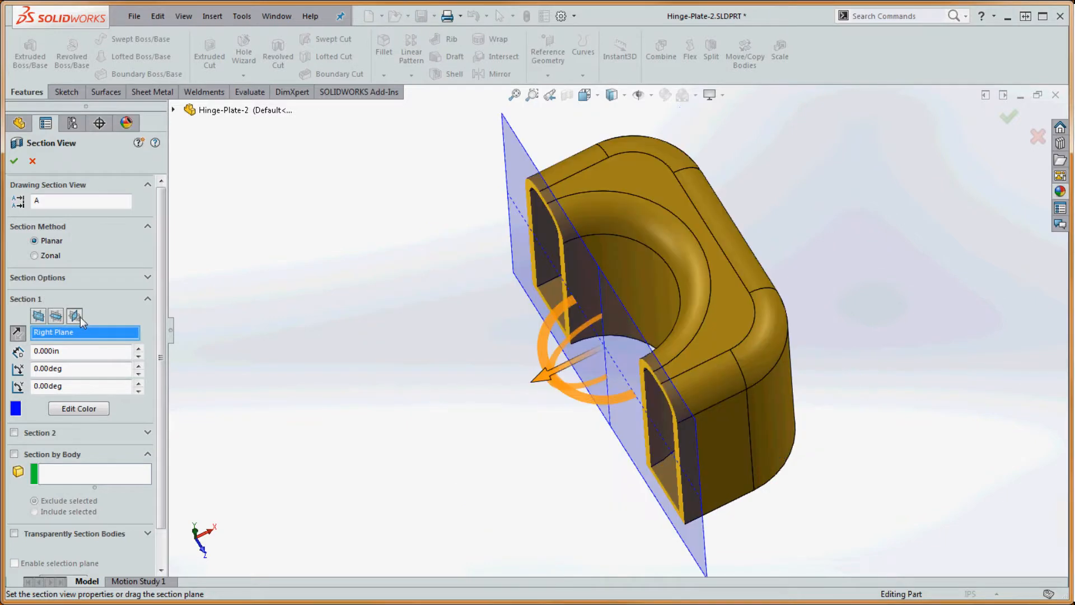
{"action": "middle_click_drag", "start_coordinate": [457, 484], "coordinate": [479, 363]}
{"action": "left_click", "coordinate": [16, 163]}
Examine the shell's cut wall face up close and turn the section view off.
{"action": "scroll", "coordinate": [712, 219], "scroll_direction": "down", "scroll_amount": 5}
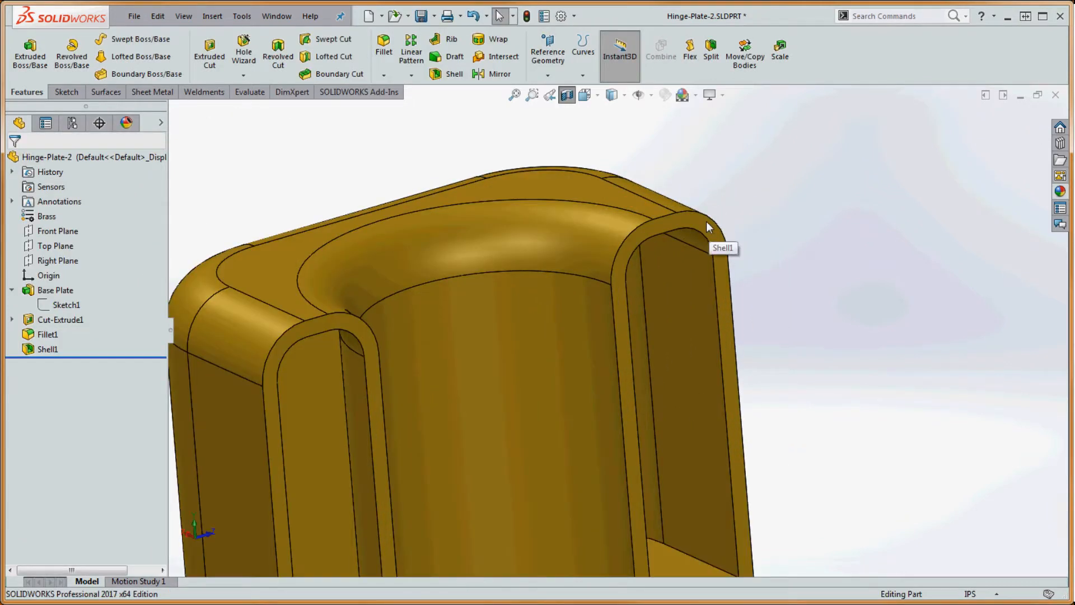
{"action": "left_click", "coordinate": [707, 220]}
{"action": "scroll", "coordinate": [780, 311], "scroll_direction": "up", "scroll_amount": 6}
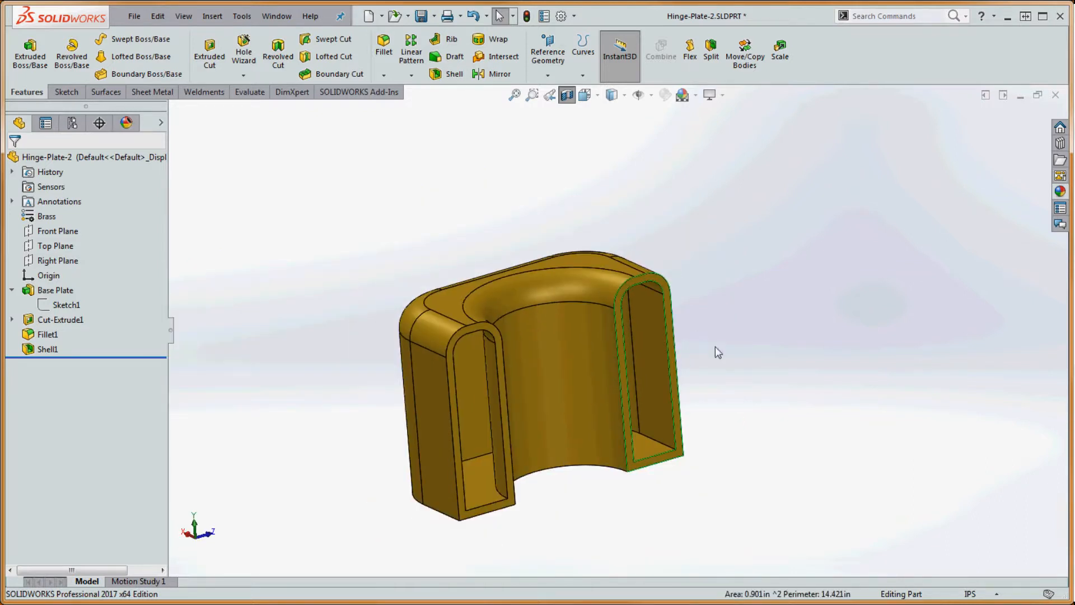
{"action": "left_click", "coordinate": [739, 343]}
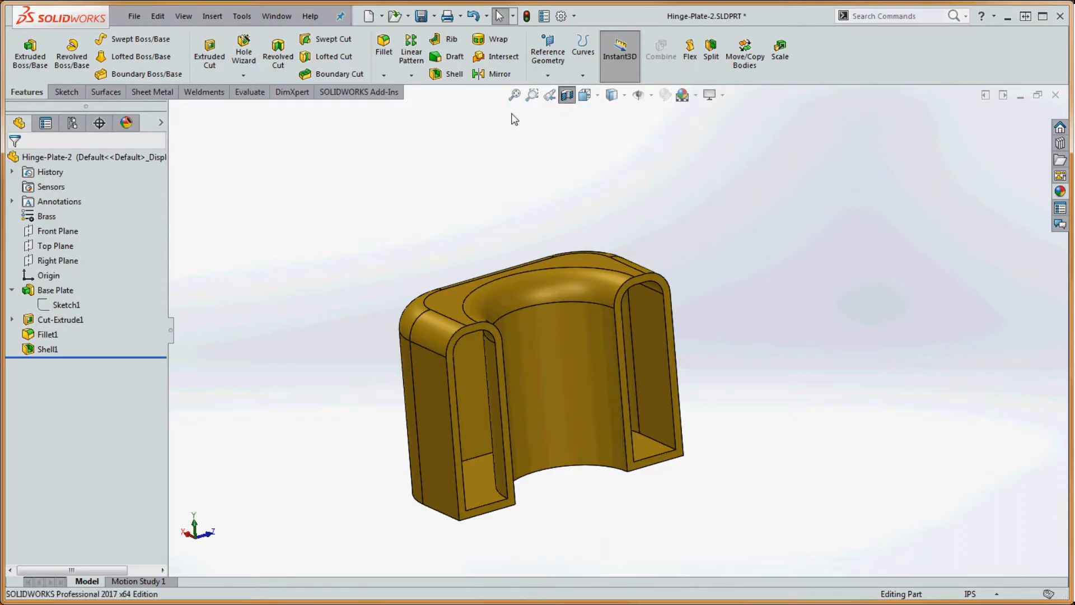
{"action": "left_click", "coordinate": [567, 96]}
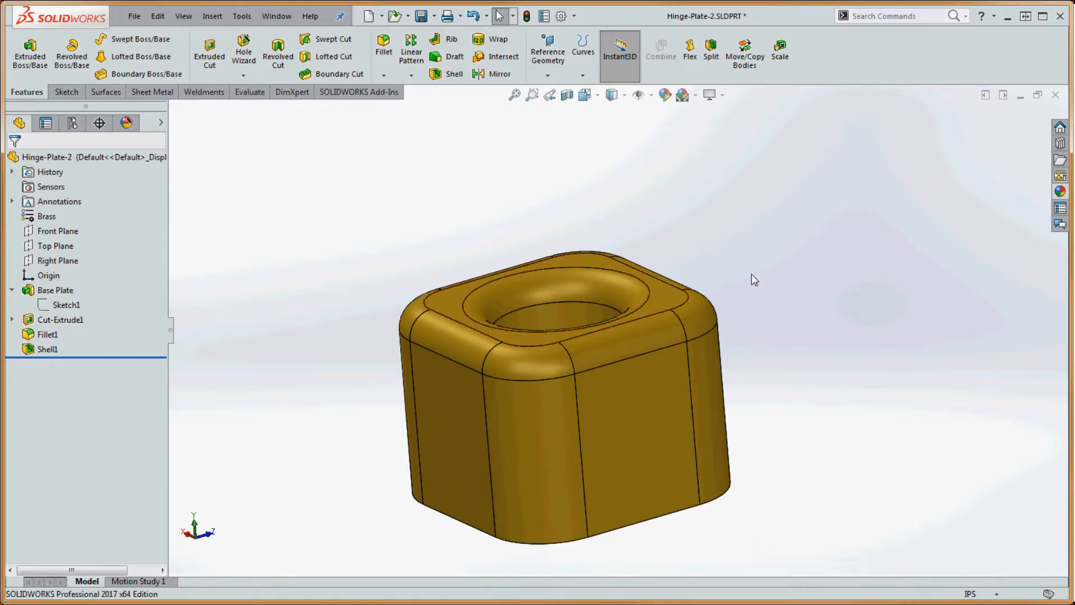
Edit the shell feature to remove the block's bottom face, and inspect the hollowed part.
{"action": "right_click", "coordinate": [40, 349]}
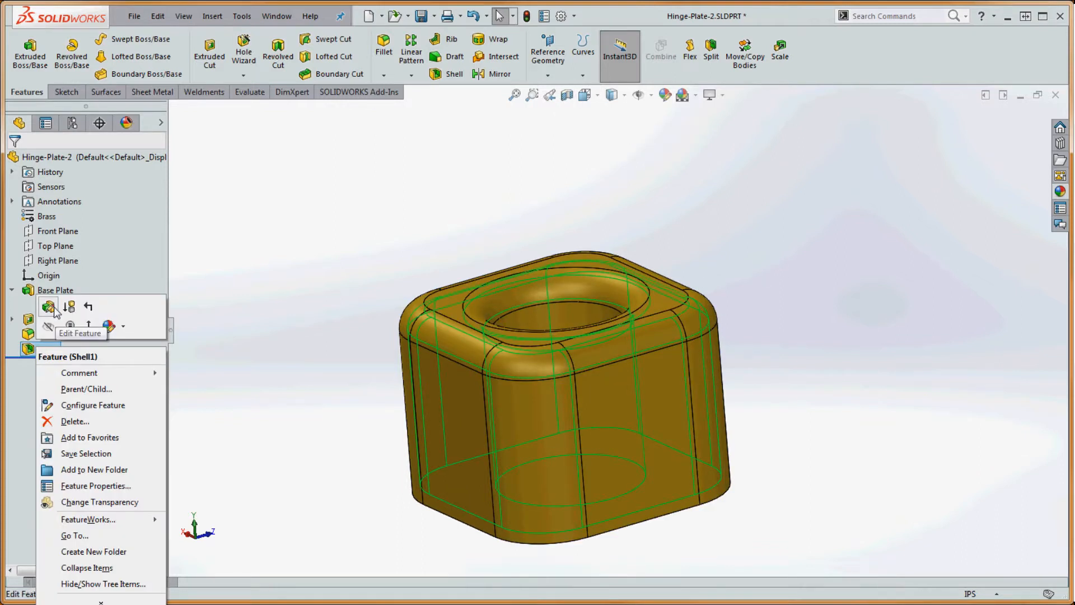
{"action": "left_click", "coordinate": [48, 308]}
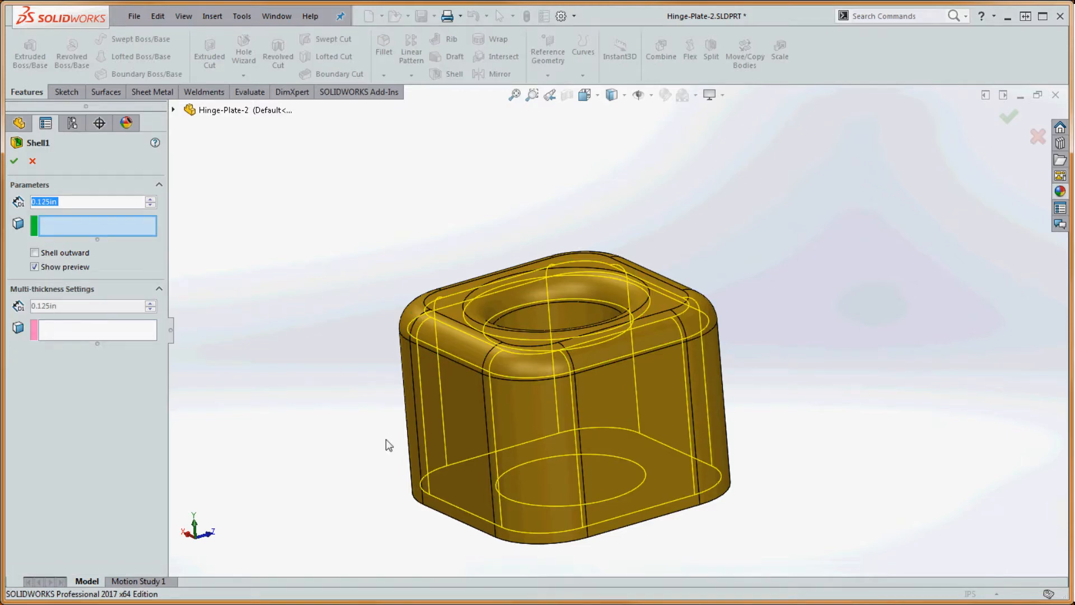
{"action": "middle_click_drag", "start_coordinate": [385, 439], "coordinate": [389, 351]}
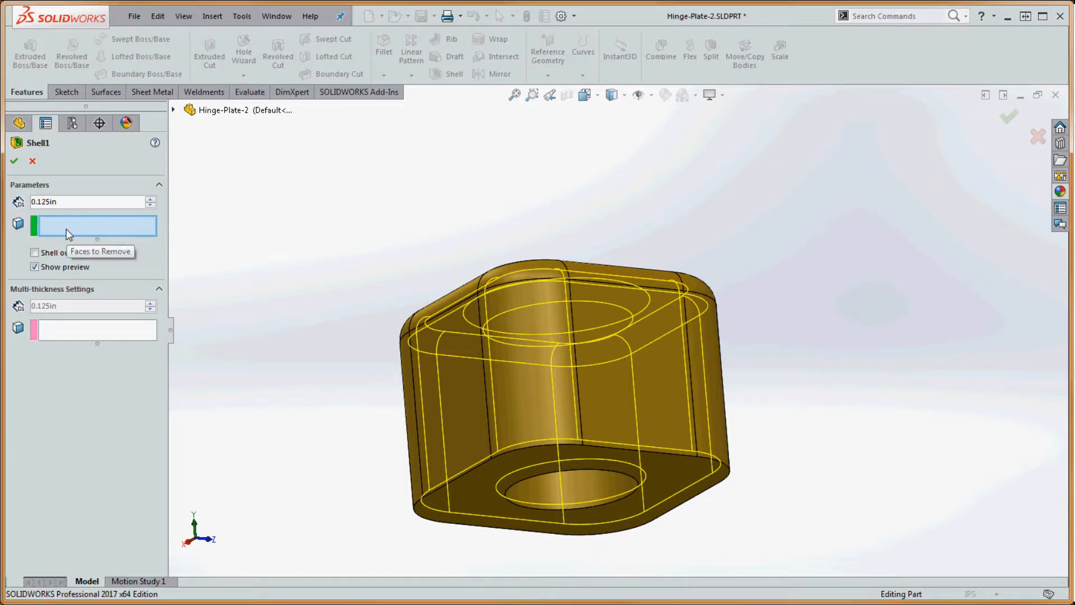
{"action": "left_click", "coordinate": [474, 503]}
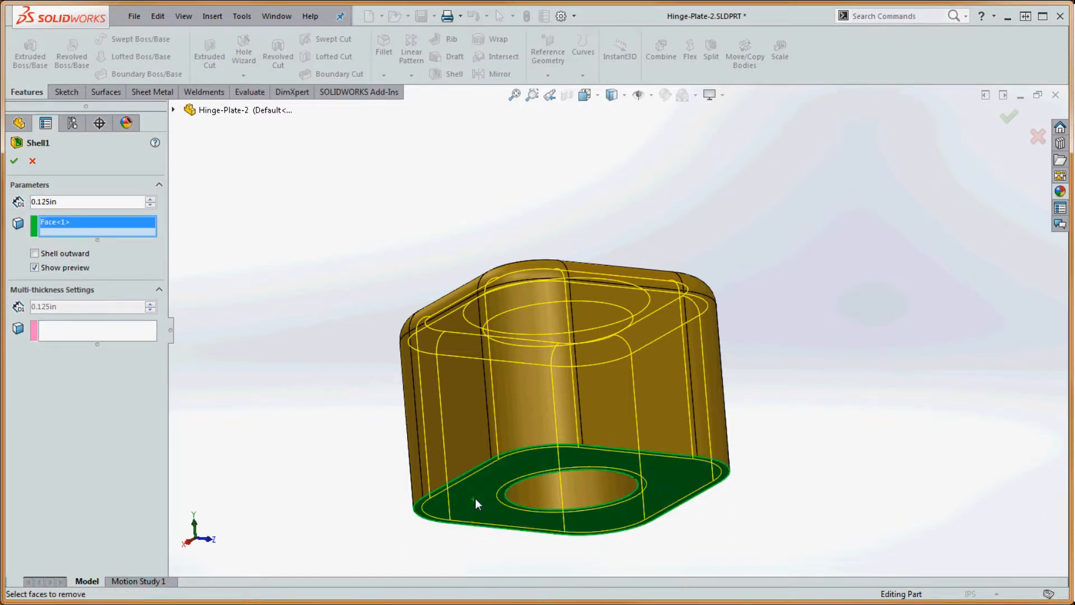
{"action": "middle_click_drag", "start_coordinate": [444, 357], "coordinate": [422, 427]}
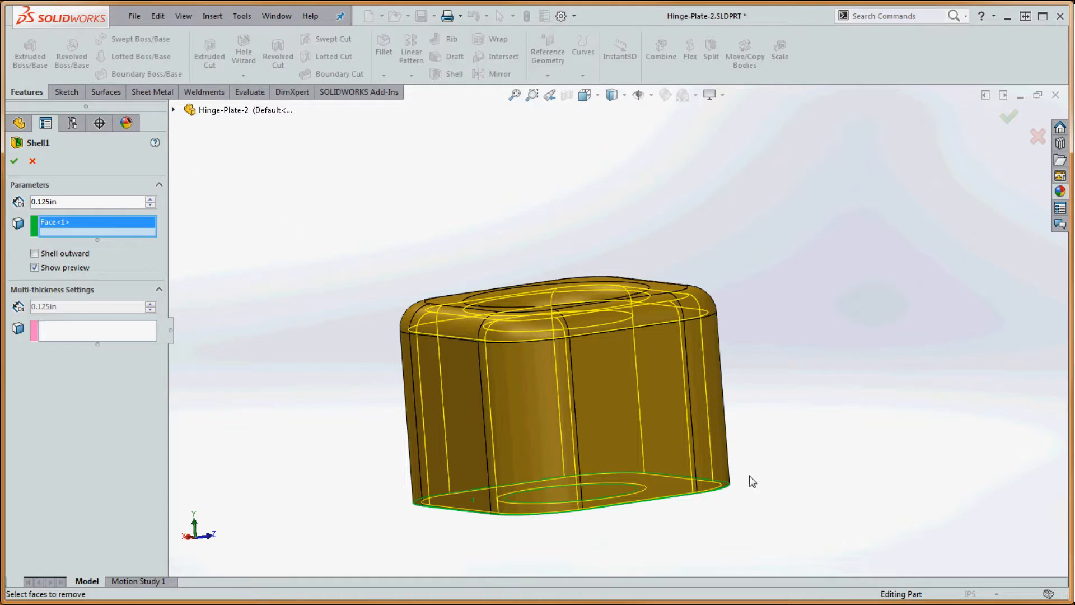
{"action": "middle_click_drag", "start_coordinate": [675, 564], "coordinate": [658, 508]}
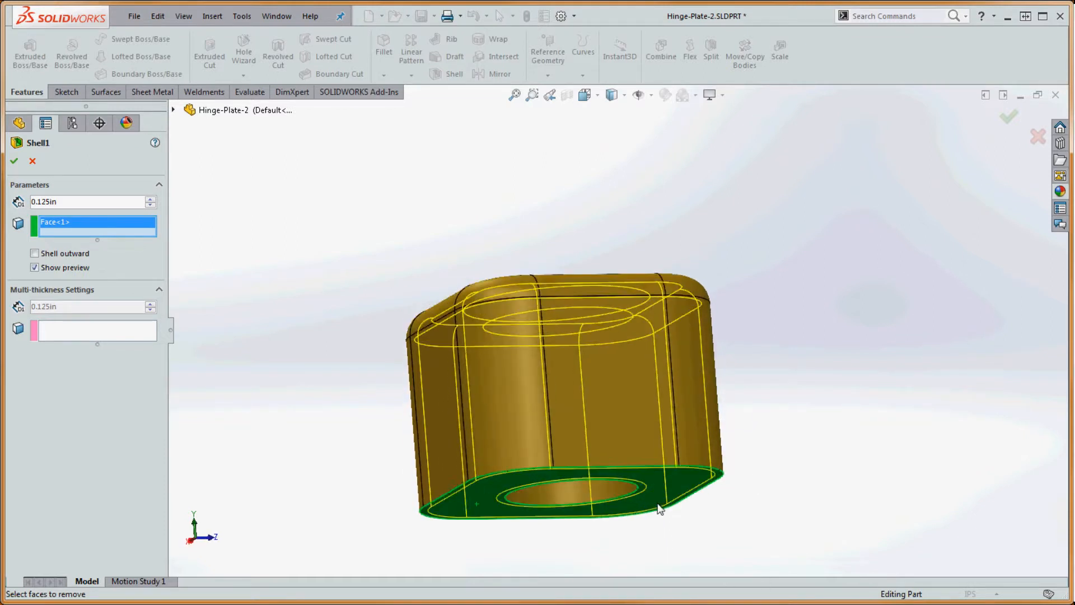
{"action": "left_click", "coordinate": [15, 162]}
{"action": "middle_click_drag", "start_coordinate": [293, 264], "coordinate": [566, 473]}
{"action": "scroll", "coordinate": [566, 473], "scroll_direction": "up", "scroll_amount": 2}
{"action": "scroll", "coordinate": [605, 386], "scroll_direction": "down", "scroll_amount": 4}
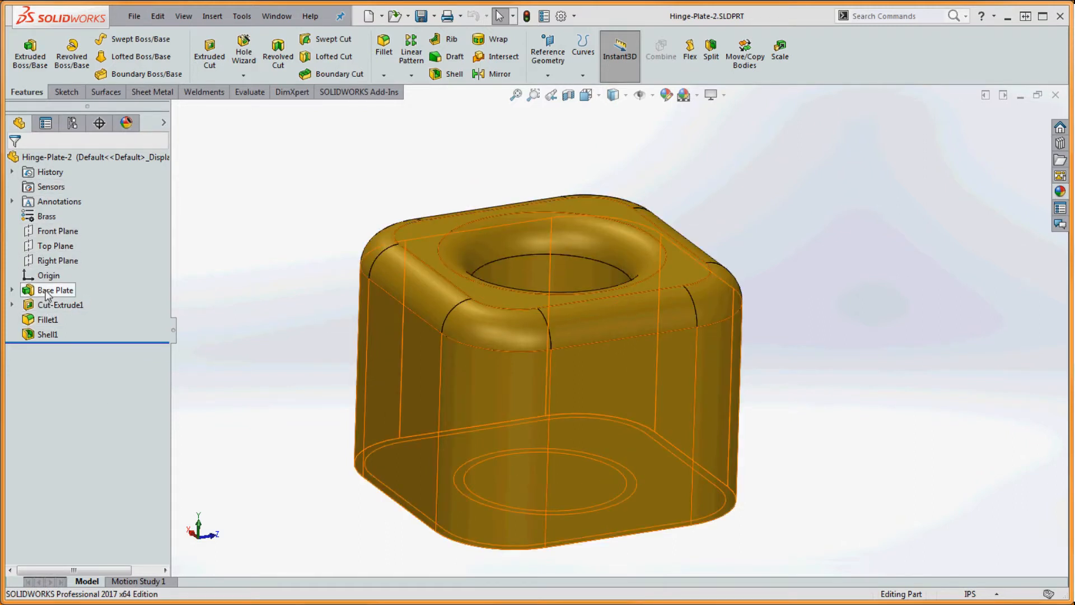
Rename the circular cut feature as Top Hole.
{"action": "mouse_move", "coordinate": [47, 296]}
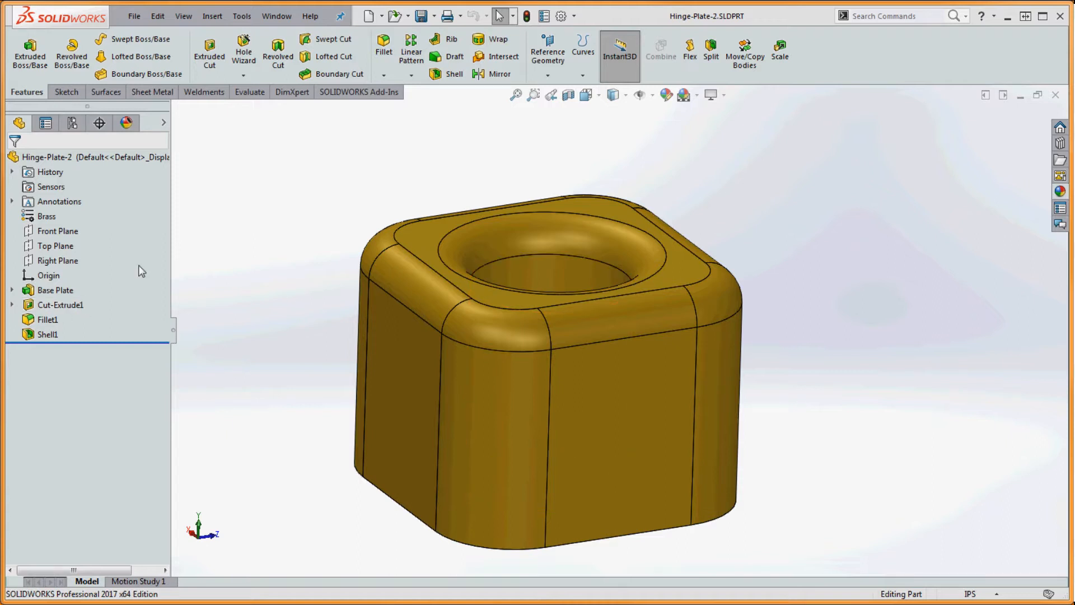
{"action": "left_click", "coordinate": [51, 307]}
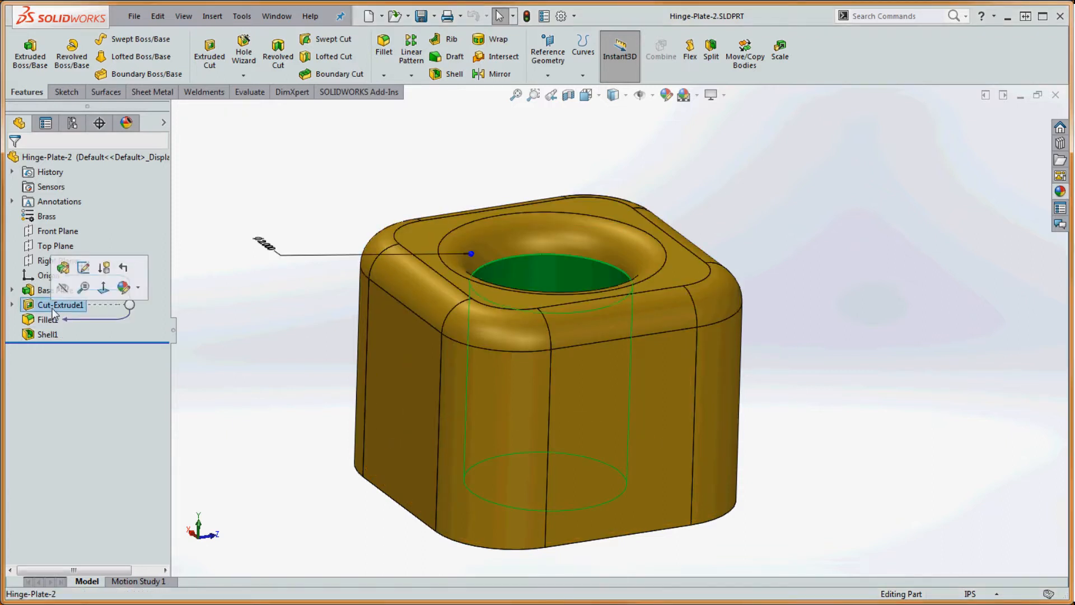
{"action": "left_click", "coordinate": [53, 308]}
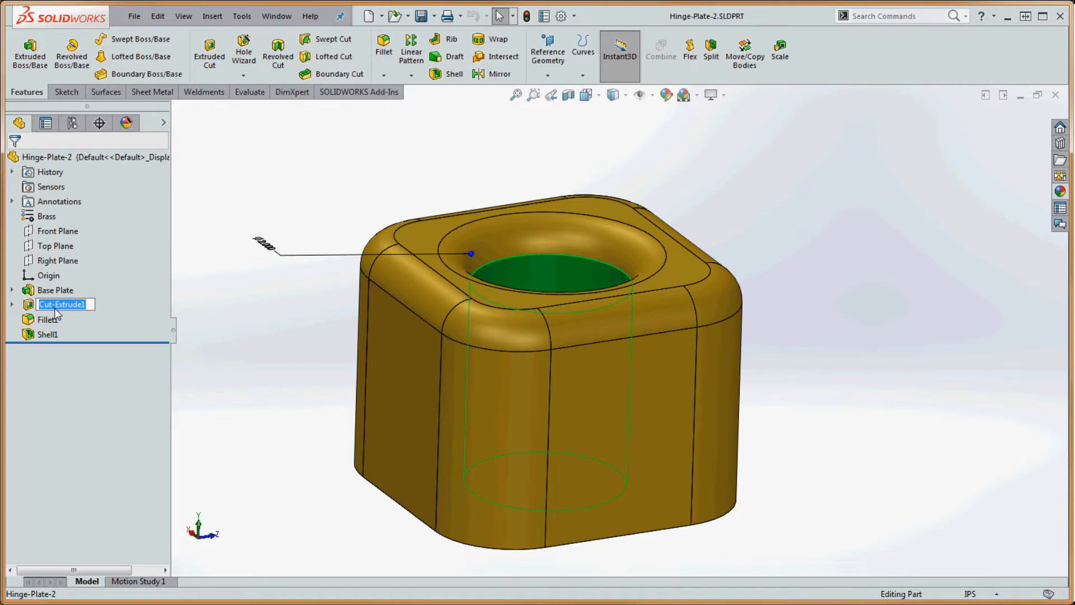
{"action": "type", "text": "Top Hole"}
{"action": "key", "text": "Return"}
Rename the fillet feature as Top Fillet.
{"action": "left_click", "coordinate": [48, 321]}
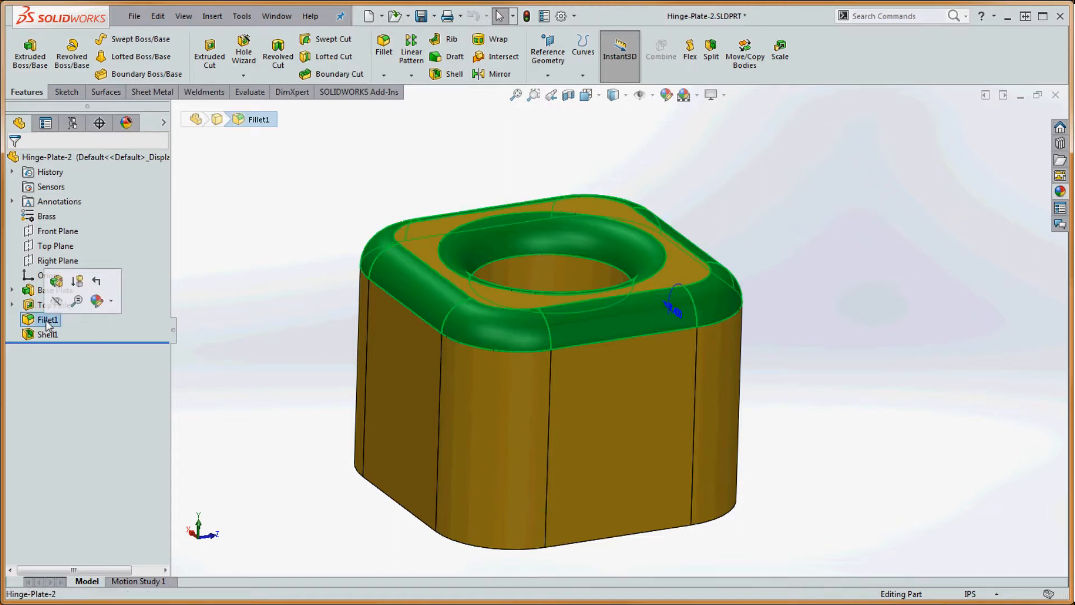
{"action": "left_click", "coordinate": [56, 320]}
{"action": "type", "text": "Fillet1"}
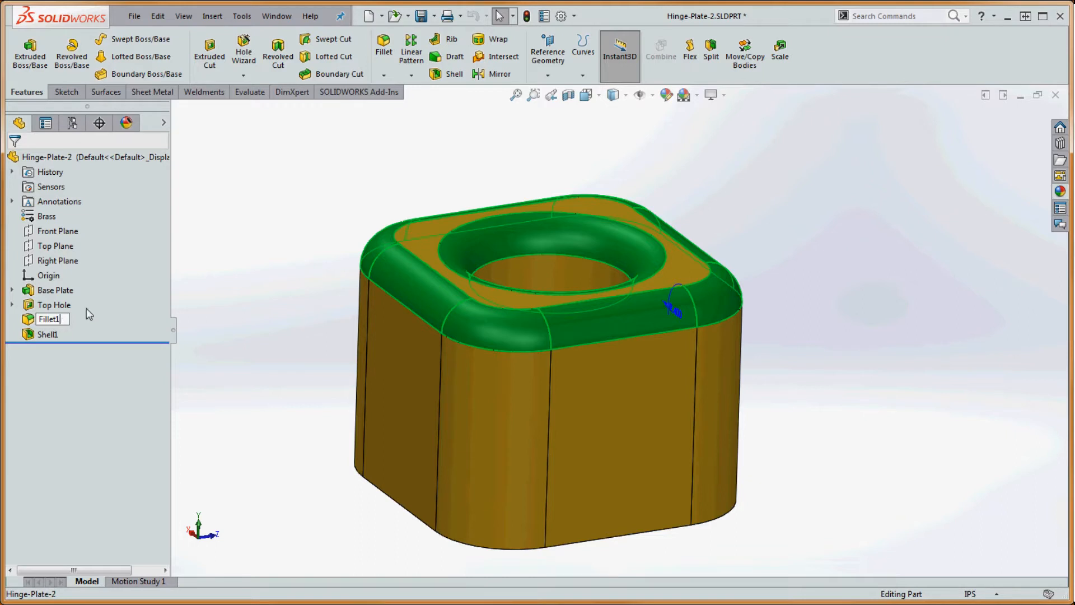
{"action": "key", "text": "Left"}
{"action": "key", "text": "Left"}
{"action": "key", "text": "Left"}
{"action": "key", "text": "Left"}
{"action": "key", "text": "Left"}
{"action": "type", "text": "Top"}
Rename the shell feature as Bottom Shell.
{"action": "left_click", "coordinate": [56, 334]}
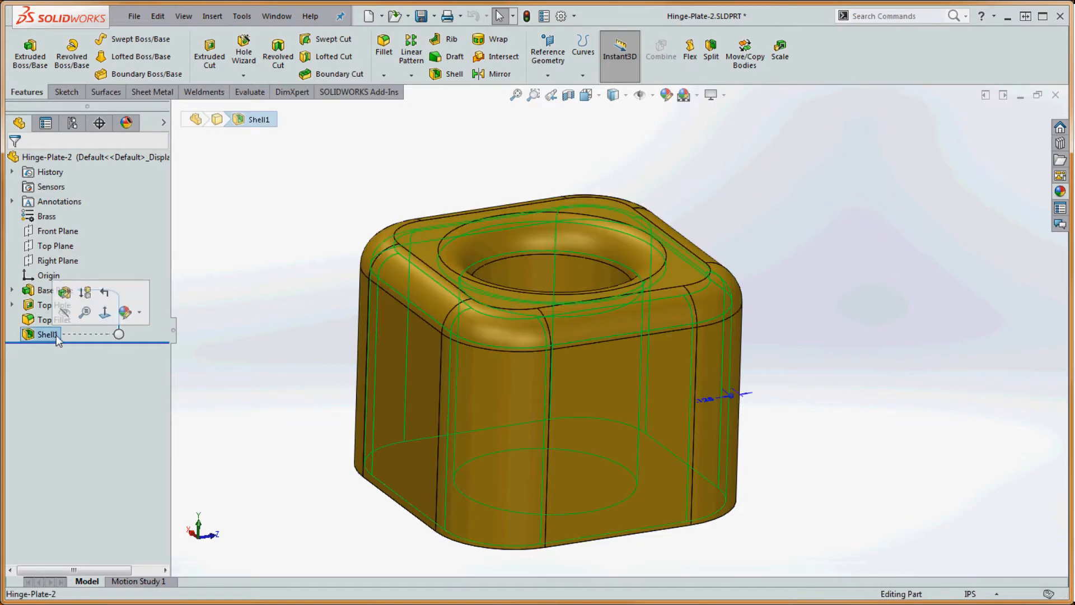
{"action": "left_click", "coordinate": [56, 334]}
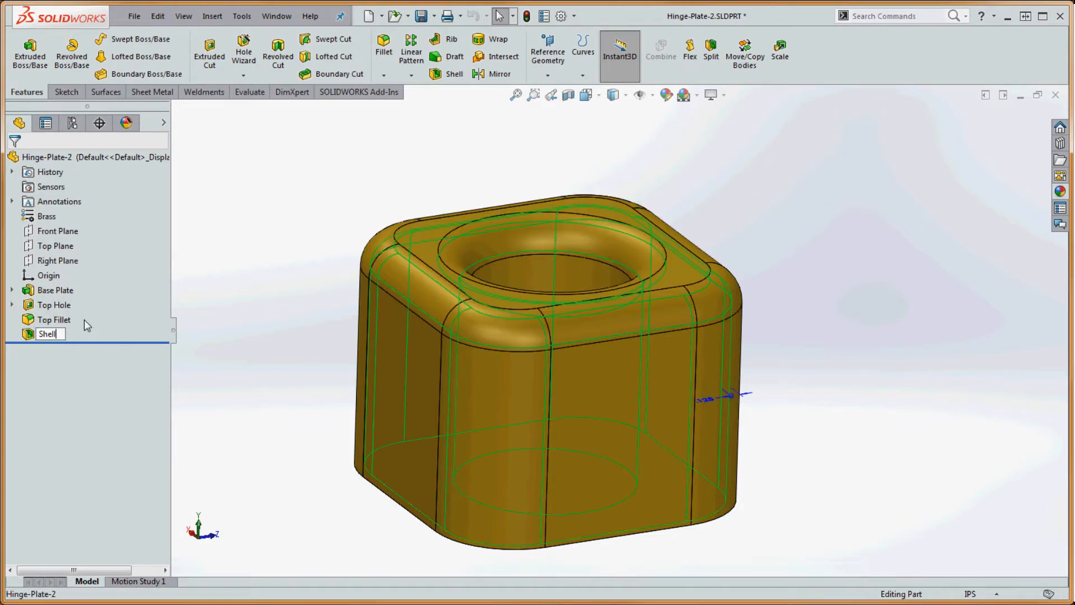
{"action": "type", "text": "Bottom"}
{"action": "left_click", "coordinate": [258, 263]}
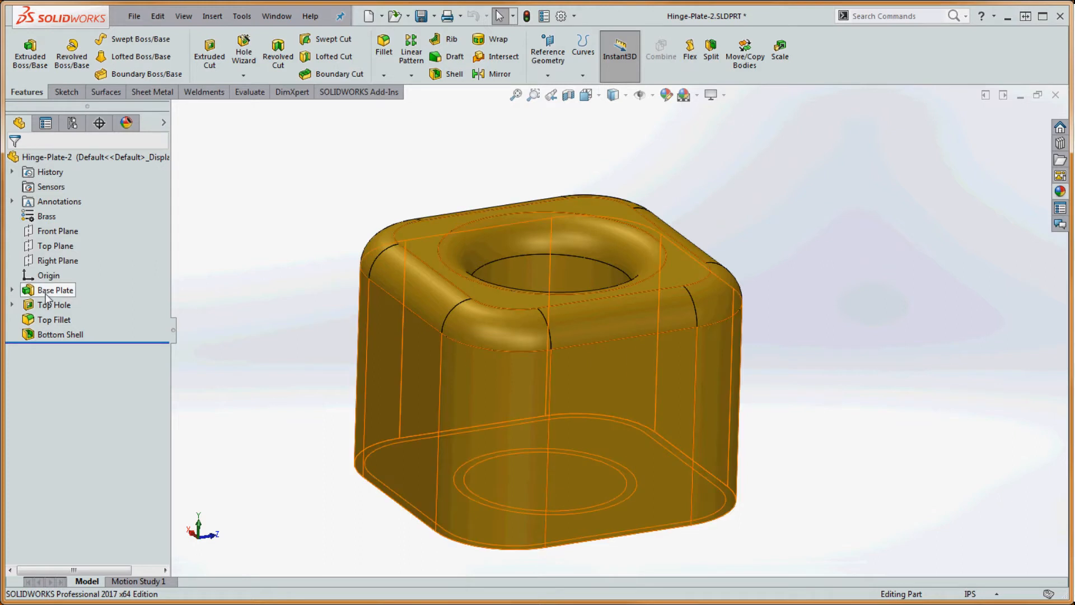
{"action": "mouse_move", "coordinate": [46, 298]}
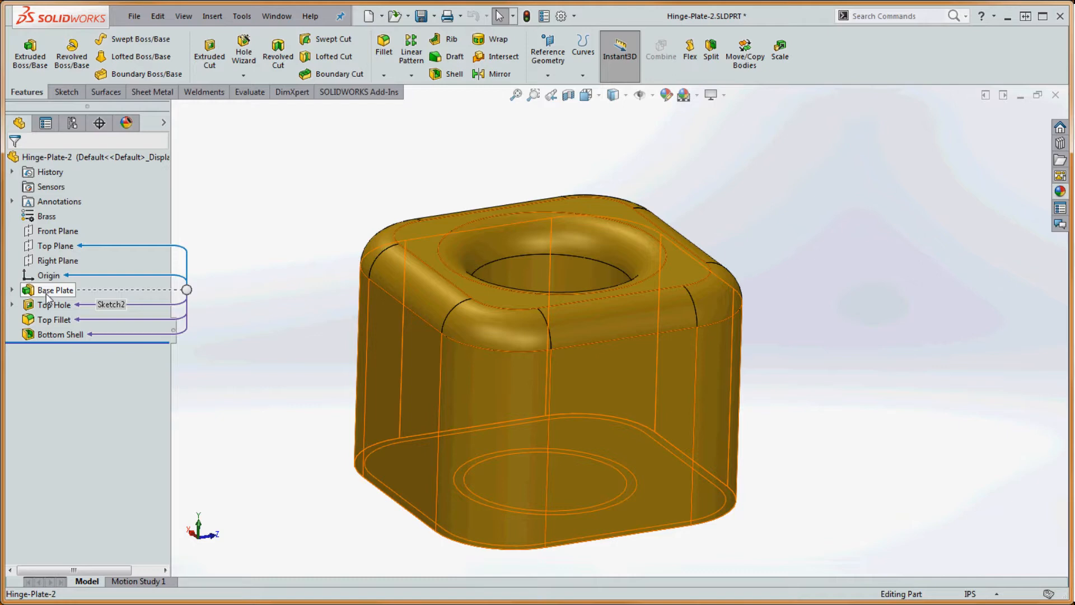
Examine the parent and child relationships of the Base Plate and Top Hole features.
{"action": "left_click", "coordinate": [48, 295]}
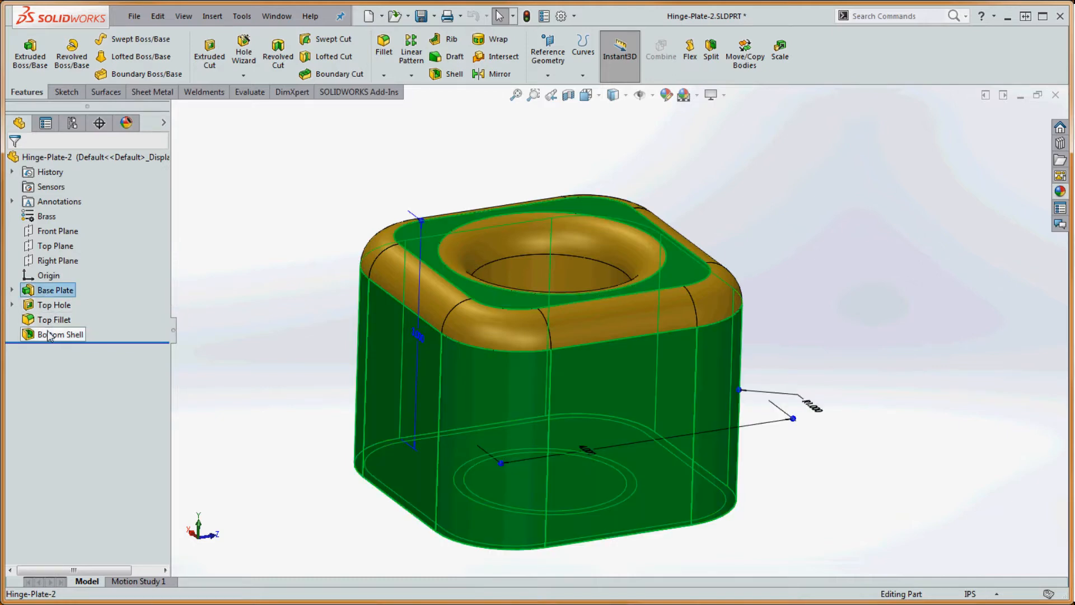
{"action": "left_click", "coordinate": [49, 291]}
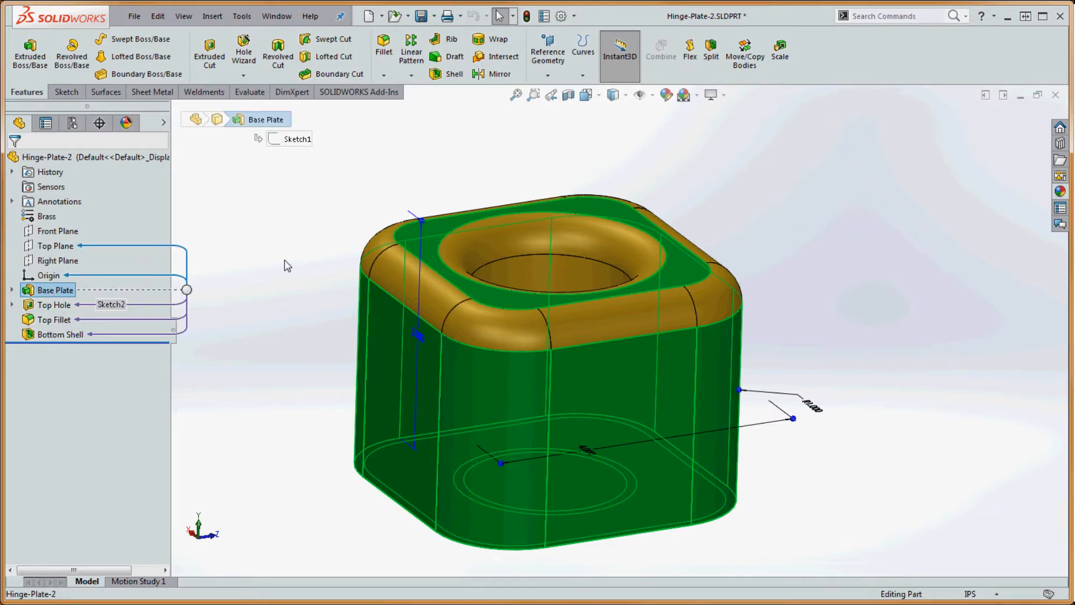
{"action": "left_click", "coordinate": [286, 264]}
{"action": "mouse_move", "coordinate": [60, 297]}
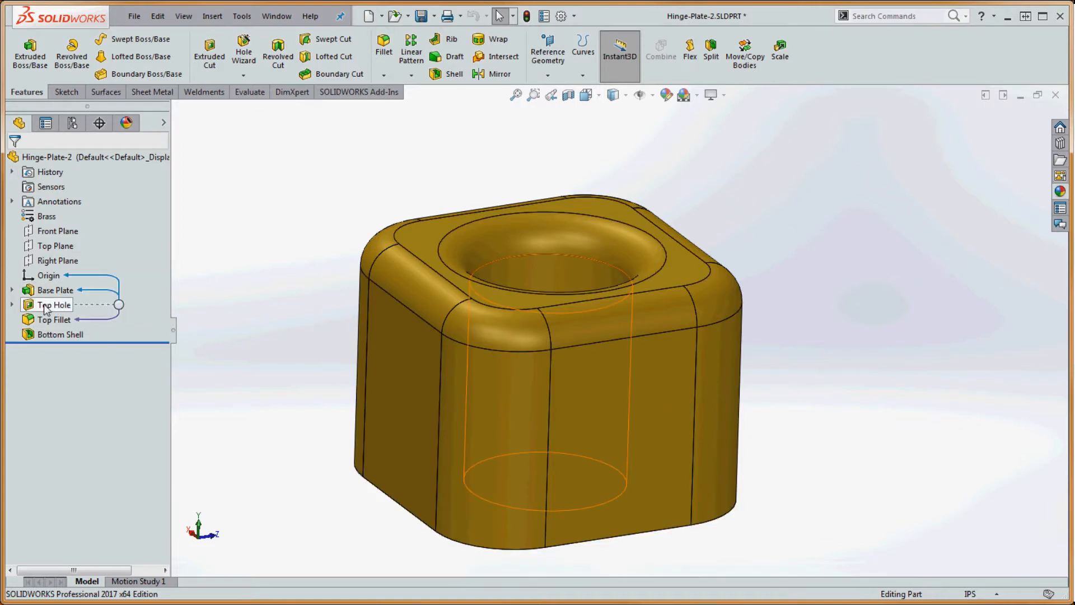
{"action": "left_click", "coordinate": [47, 308]}
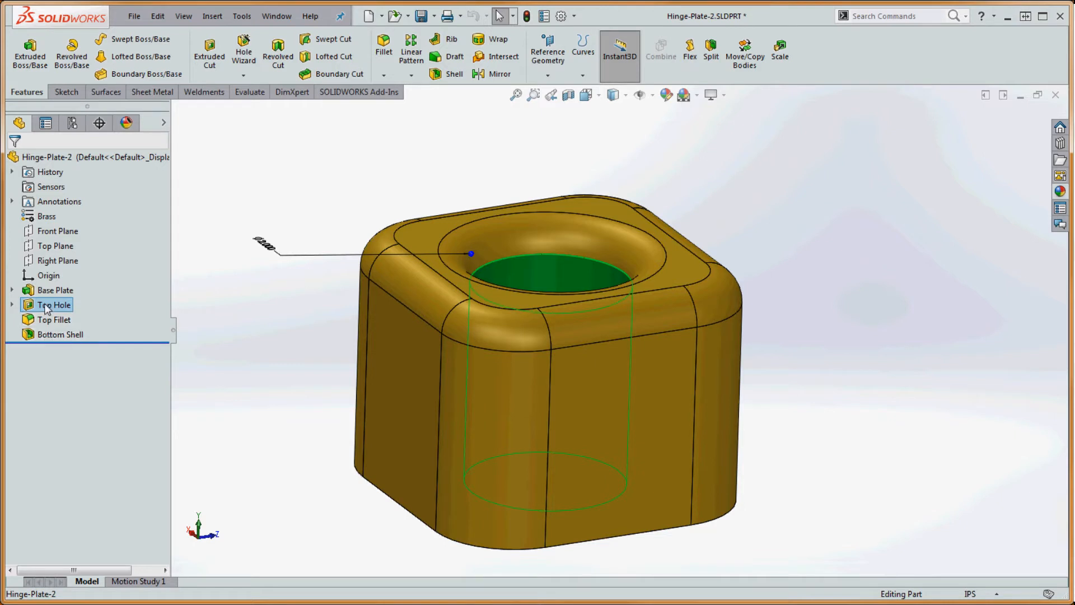
{"action": "left_click", "coordinate": [181, 301]}
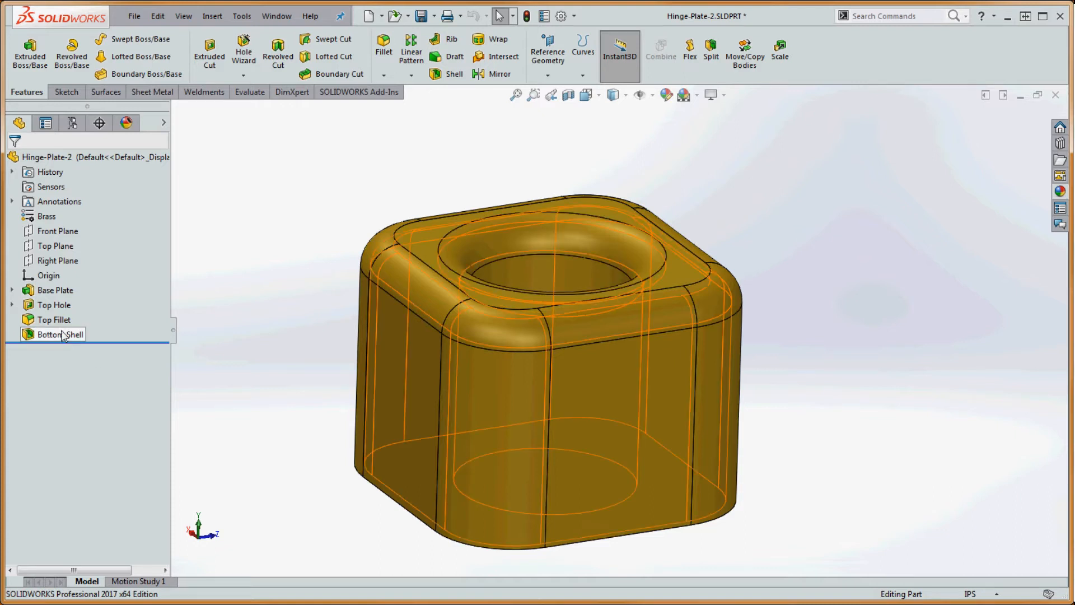
Reorder Bottom Shell to directly follow Base Plate, and roll the model back to before Top Hole.
{"action": "left_click_drag", "start_coordinate": [62, 321], "coordinate": [43, 297]}
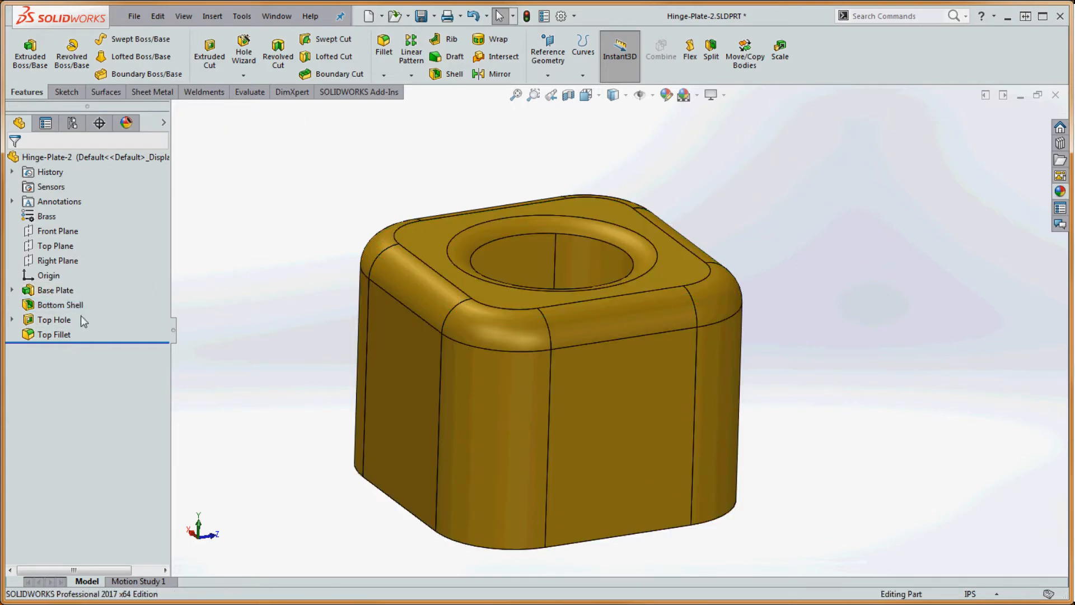
{"action": "right_click", "coordinate": [55, 323]}
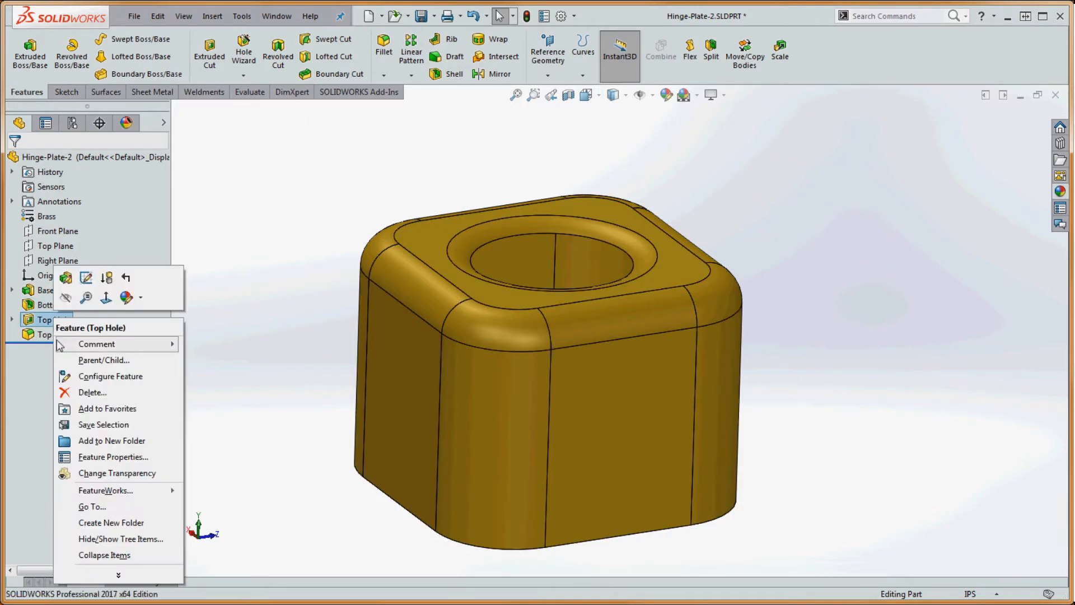
{"action": "left_click", "coordinate": [104, 289]}
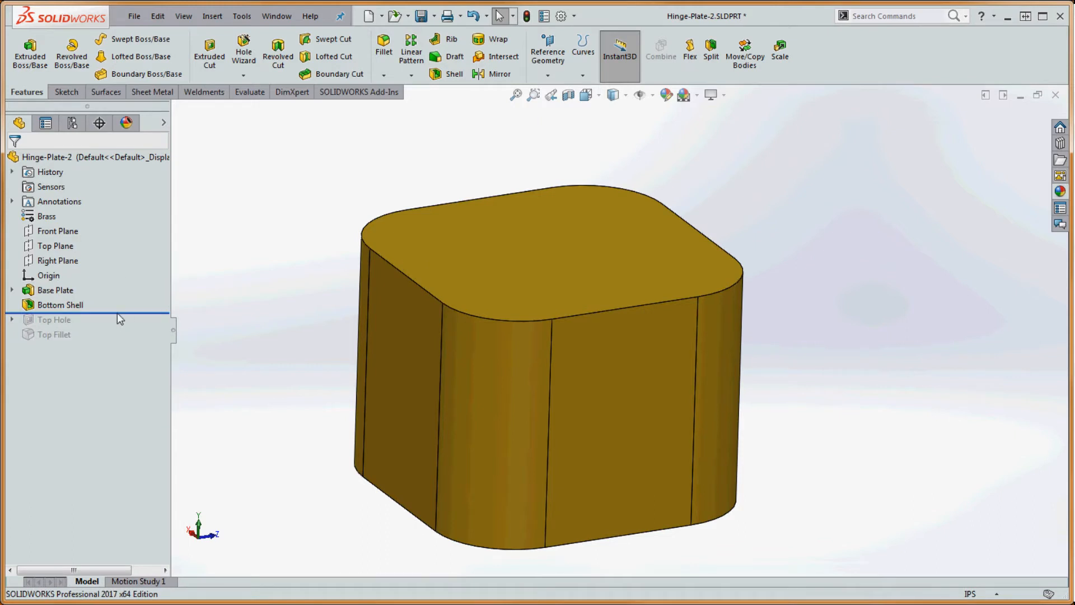
{"action": "mouse_move", "coordinate": [117, 313]}
{"action": "left_mouse_down"}
{"action": "mouse_move", "coordinate": [120, 344]}
{"action": "mouse_move", "coordinate": [119, 315]}
{"action": "left_mouse_up"}
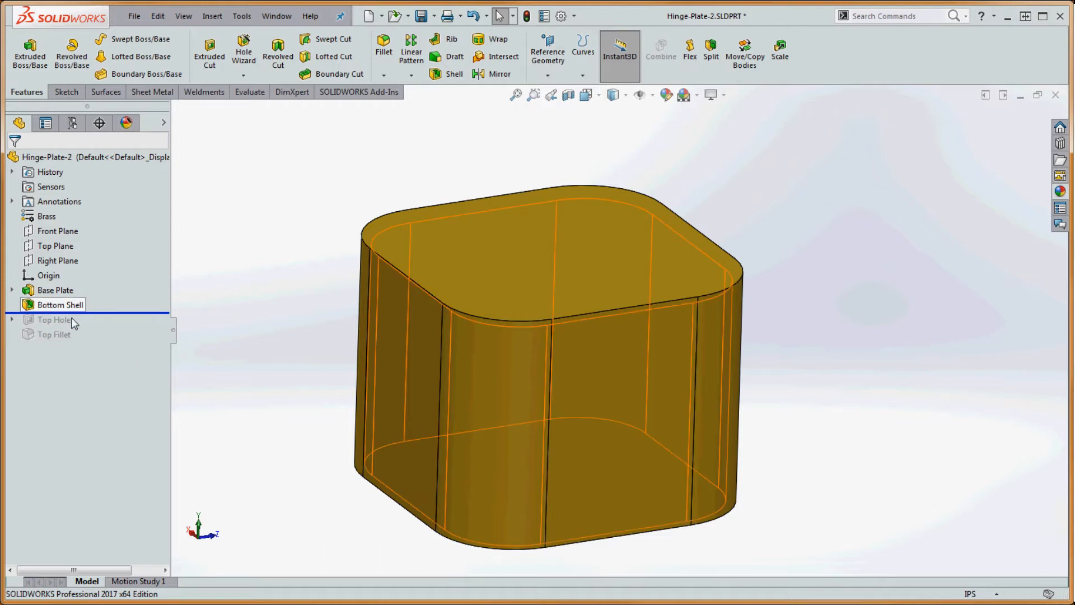
{"action": "middle_click_drag", "start_coordinate": [720, 502], "coordinate": [728, 448]}
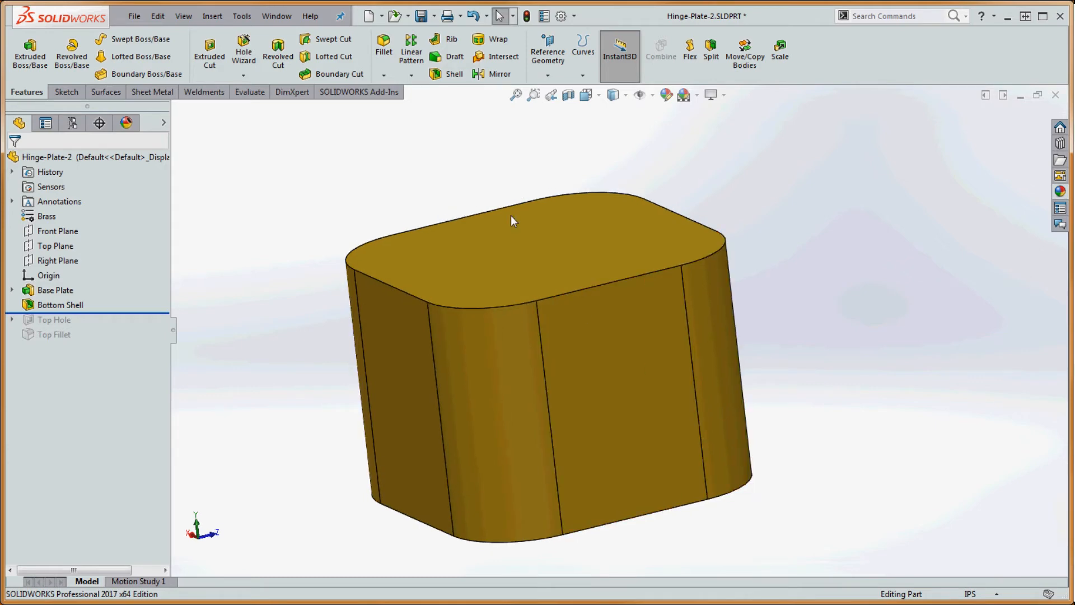
Create a section view of the shelled block through the Front Plane and inspect its walls.
{"action": "left_click", "coordinate": [568, 95]}
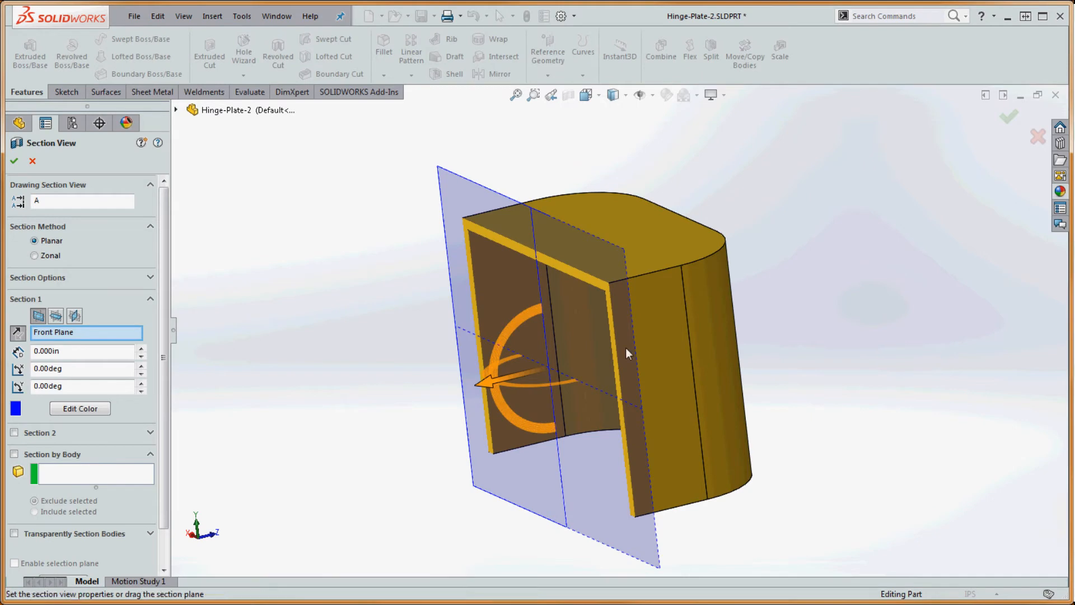
{"action": "middle_click_drag", "start_coordinate": [626, 348], "coordinate": [795, 391]}
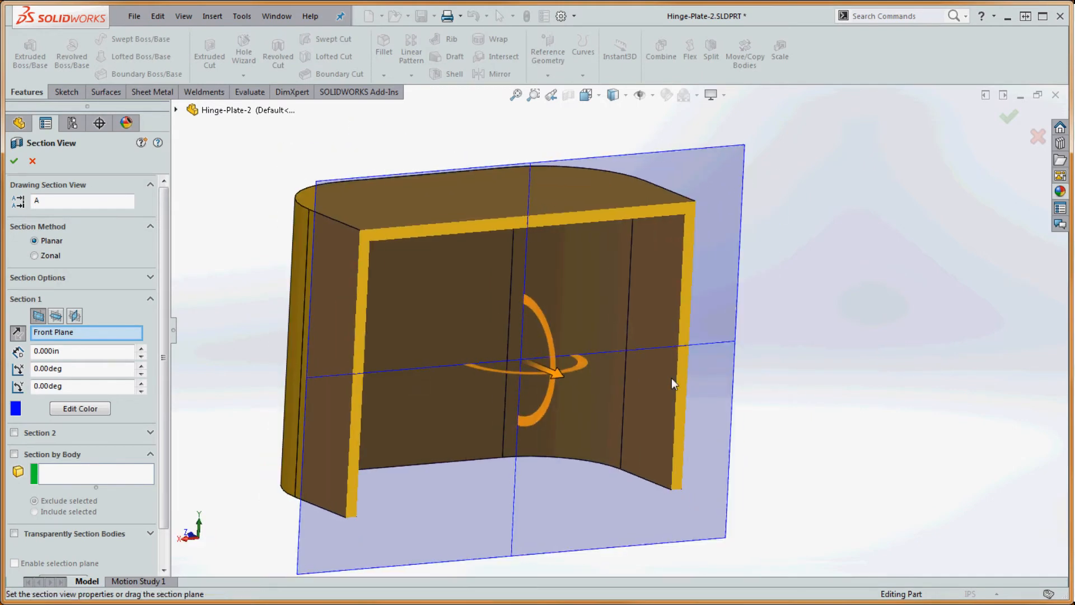
{"action": "left_click", "coordinate": [14, 161]}
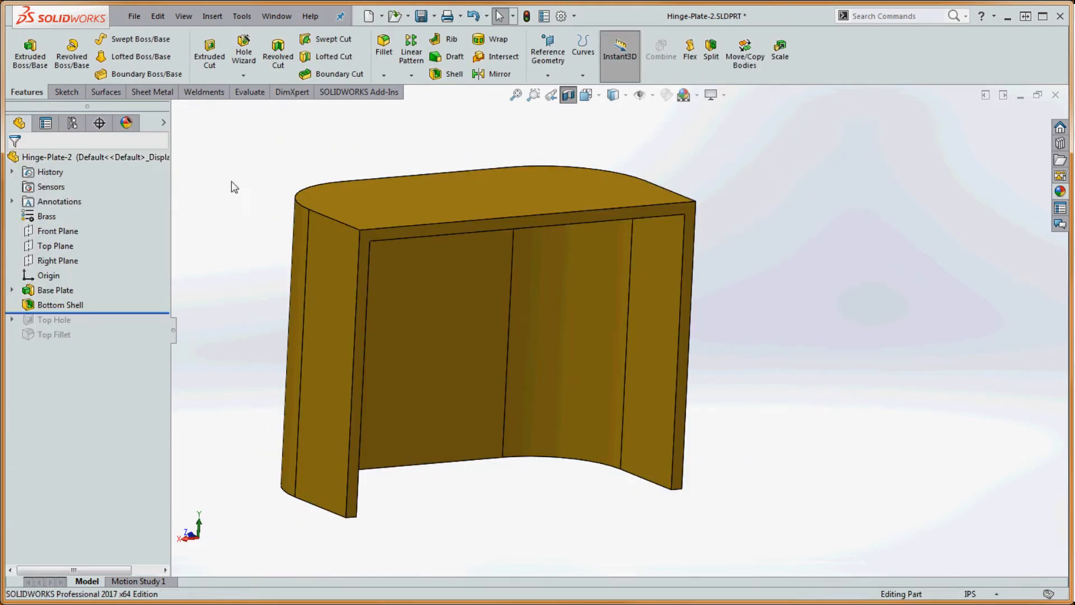
{"action": "middle_click_drag", "start_coordinate": [231, 182], "coordinate": [577, 419]}
{"action": "scroll", "coordinate": [578, 392], "scroll_direction": "up", "scroll_amount": 2}
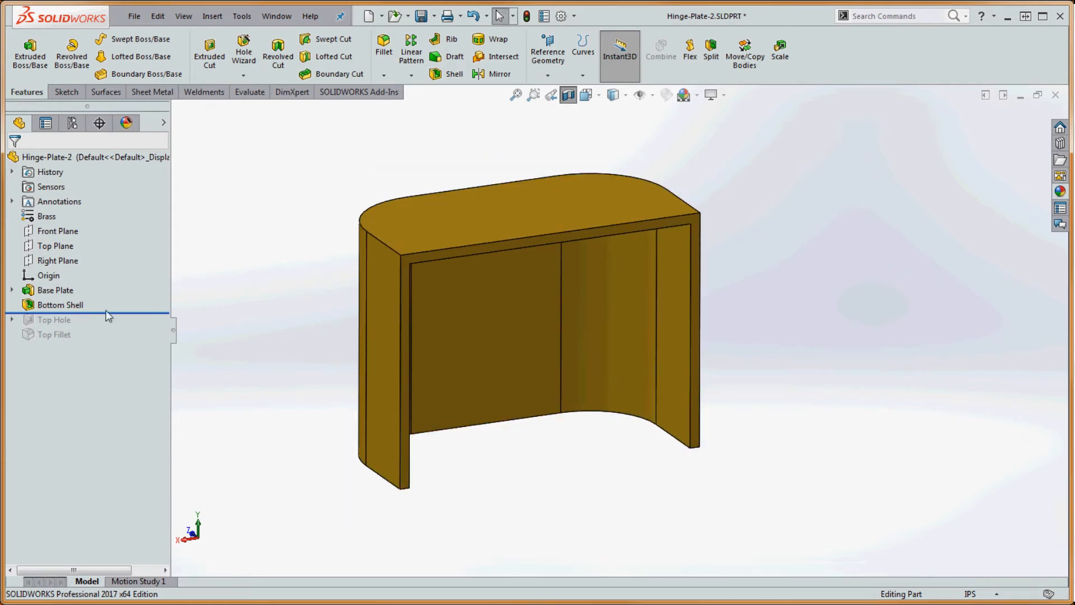
Roll the model forward through Top Hole and Top Fillet, and inspect the sectioned wall at the filleted corner.
{"action": "left_click_drag", "start_coordinate": [107, 313], "coordinate": [100, 328]}
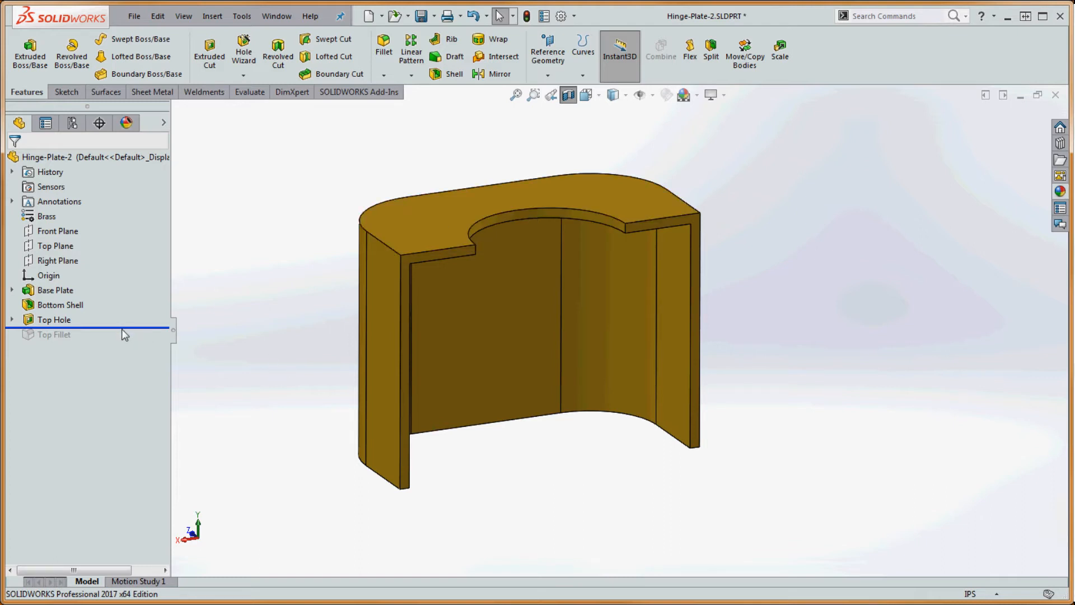
{"action": "left_click_drag", "start_coordinate": [123, 329], "coordinate": [119, 337]}
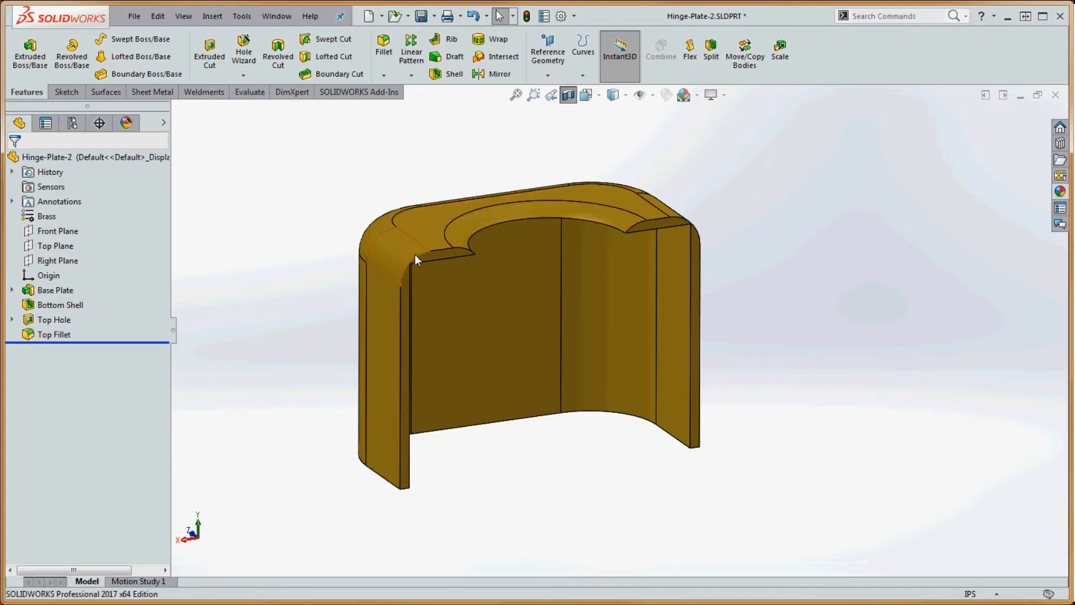
{"action": "middle_click_drag", "start_coordinate": [464, 361], "coordinate": [463, 357]}
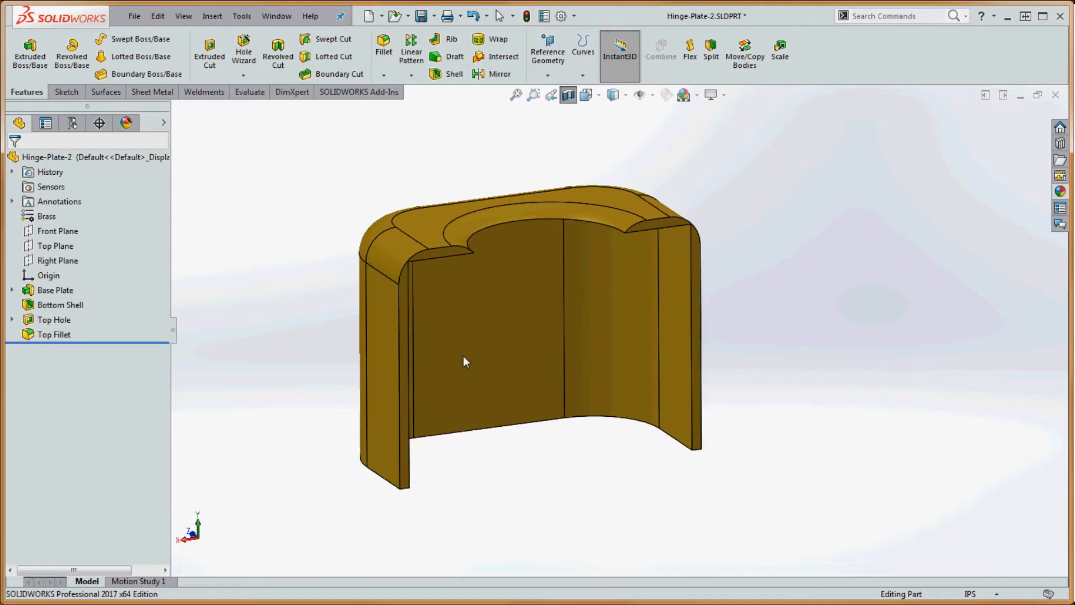
{"action": "scroll", "coordinate": [479, 293], "scroll_direction": "down", "scroll_amount": 10}
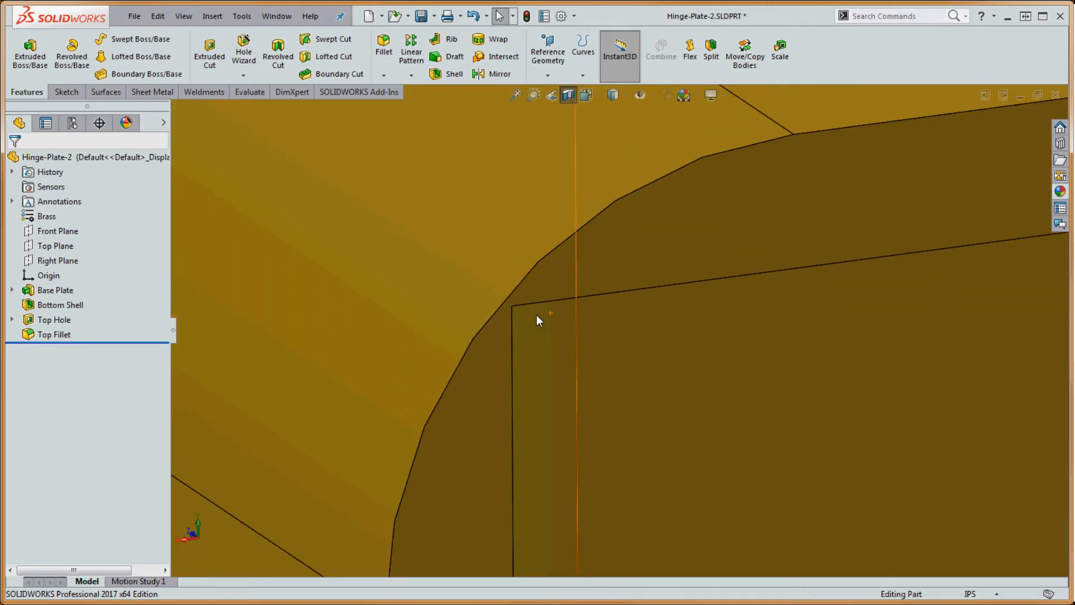
{"action": "scroll", "coordinate": [637, 331], "scroll_direction": "up", "scroll_amount": 10}
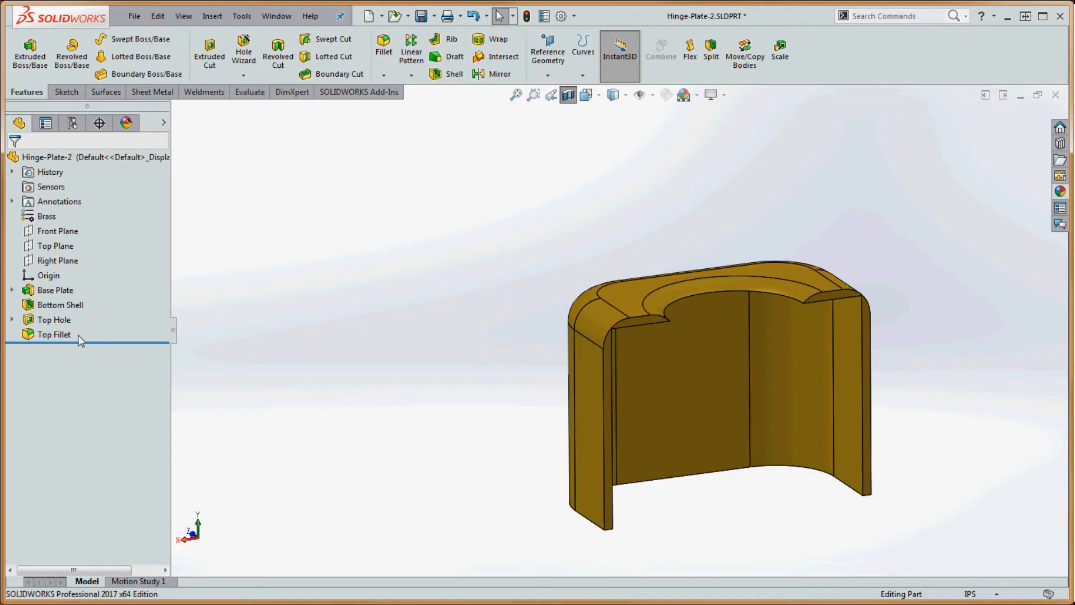
Edit Top Fillet to remove the hole's edge, keeping only the outer top edge selected.
{"action": "mouse_move", "coordinate": [49, 323]}
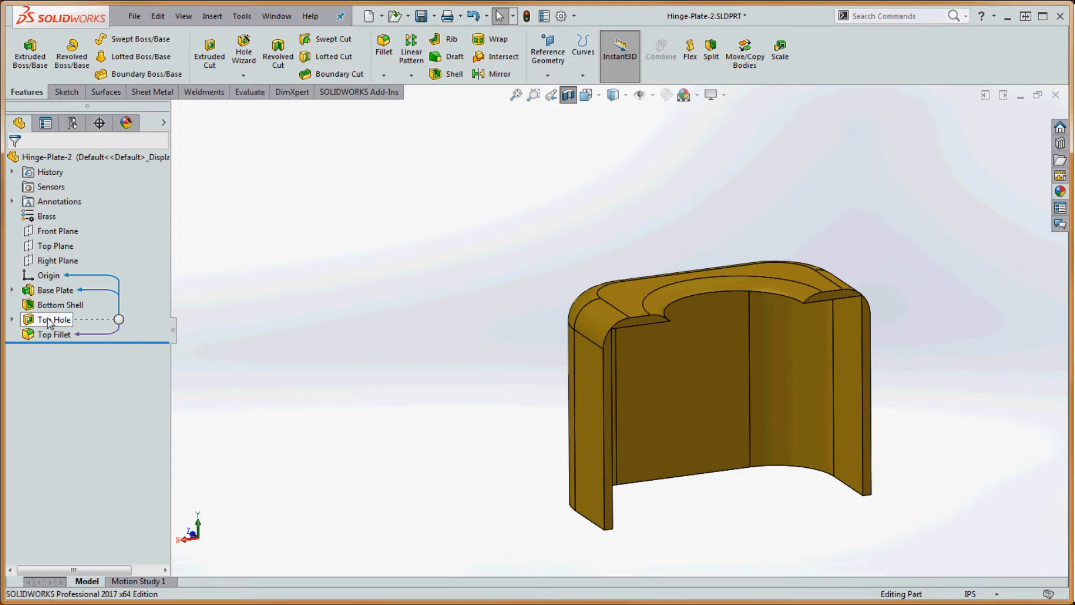
{"action": "right_click", "coordinate": [44, 335]}
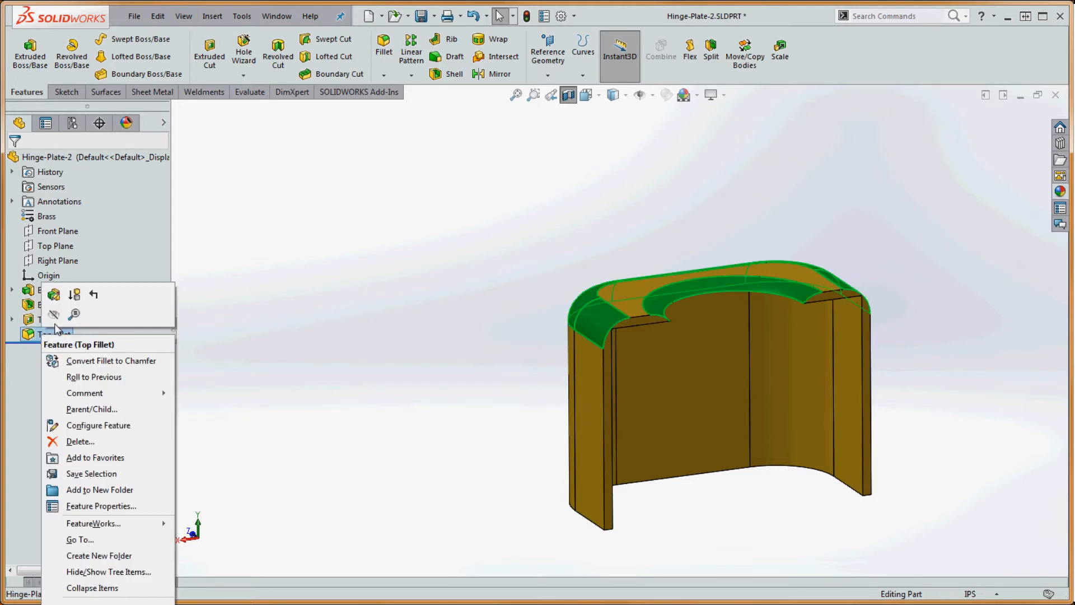
{"action": "left_click", "coordinate": [54, 295]}
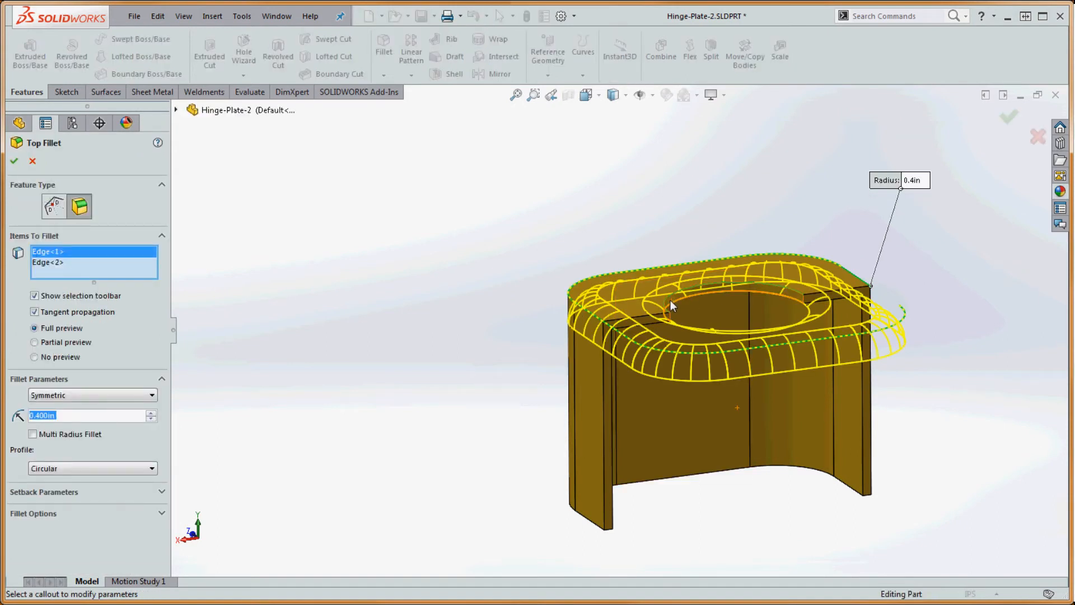
{"action": "left_click", "coordinate": [714, 283]}
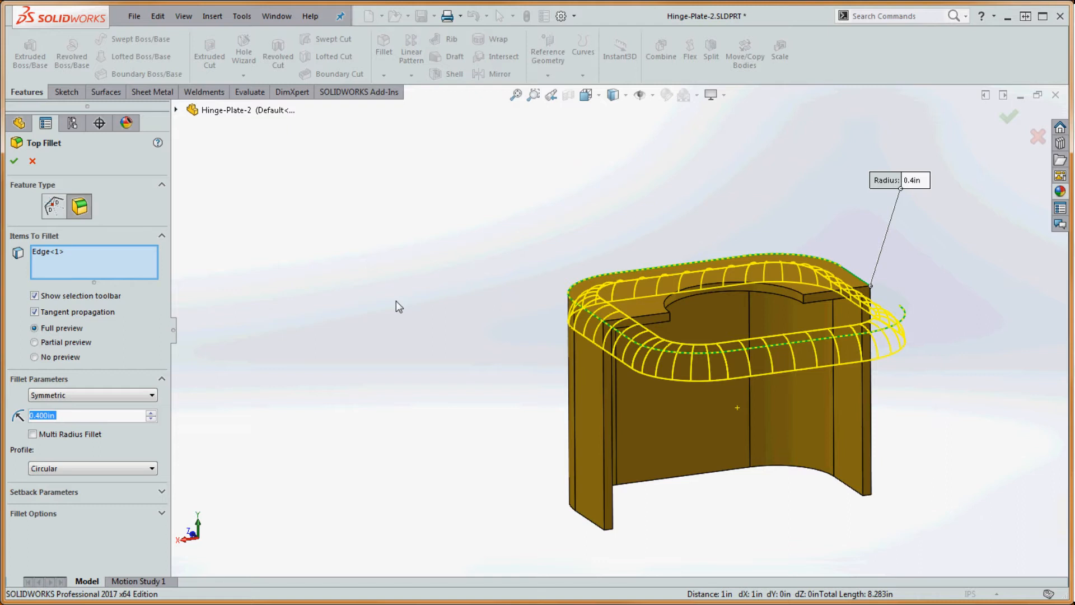
{"action": "left_click", "coordinate": [691, 285]}
{"action": "left_click", "coordinate": [691, 285]}
{"action": "left_click", "coordinate": [17, 162]}
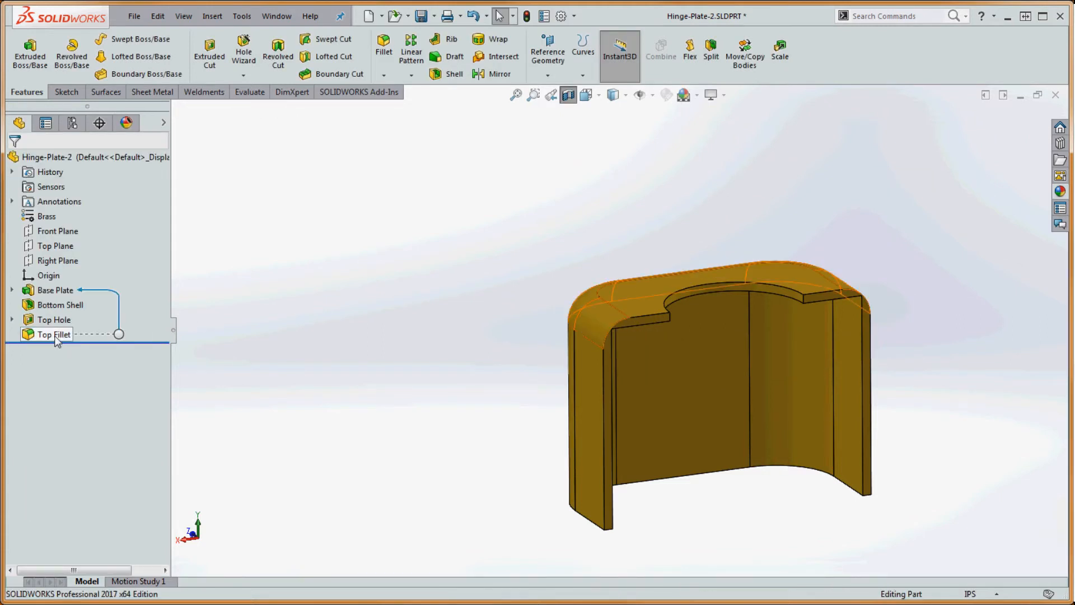
Try Top Fillet ahead of Bottom Shell, and restore the feature order to Bottom Shell, Top Hole, Top Fillet.
{"action": "left_click_drag", "start_coordinate": [56, 340], "coordinate": [52, 300]}
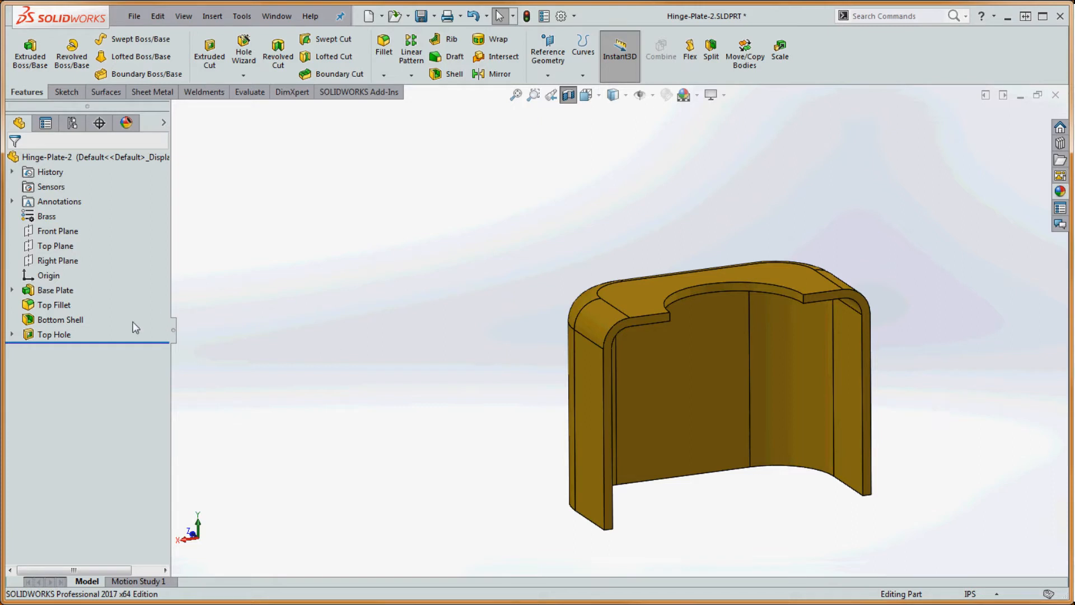
{"action": "left_click_drag", "start_coordinate": [49, 305], "coordinate": [122, 322]}
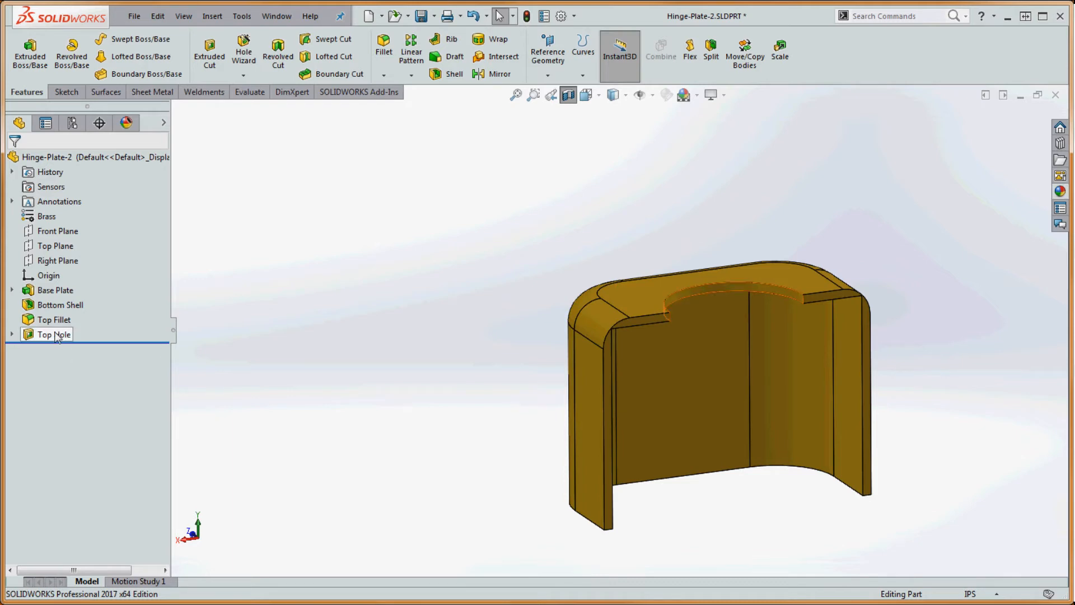
{"action": "left_click_drag", "start_coordinate": [54, 334], "coordinate": [49, 309]}
{"action": "left_click", "coordinate": [328, 303]}
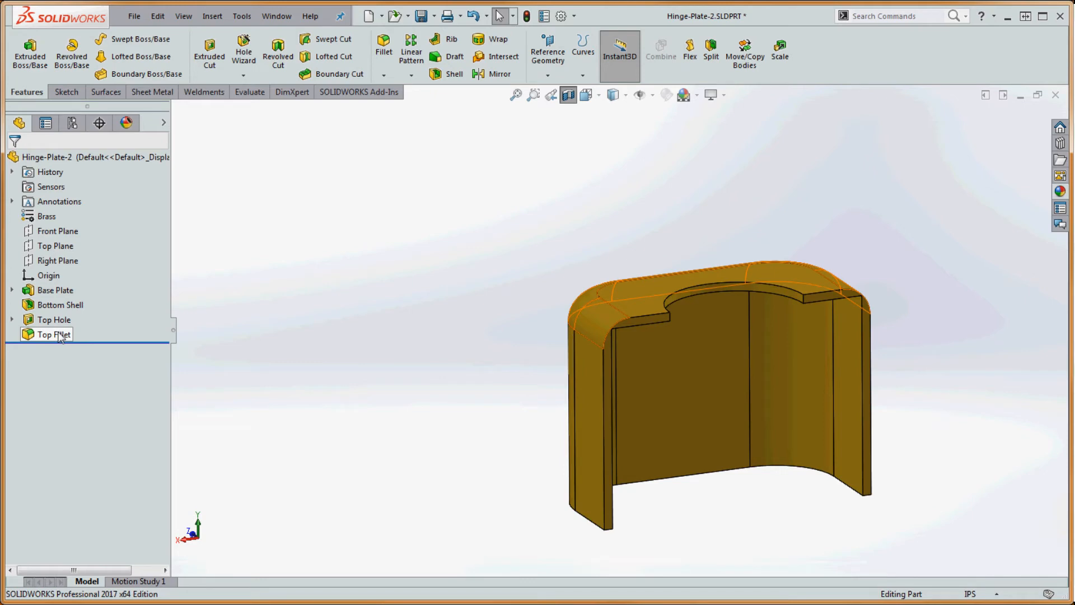
Reorder Top Fillet to directly follow Base Plate, ahead of Bottom Shell and Top Hole.
{"action": "mouse_move", "coordinate": [60, 336]}
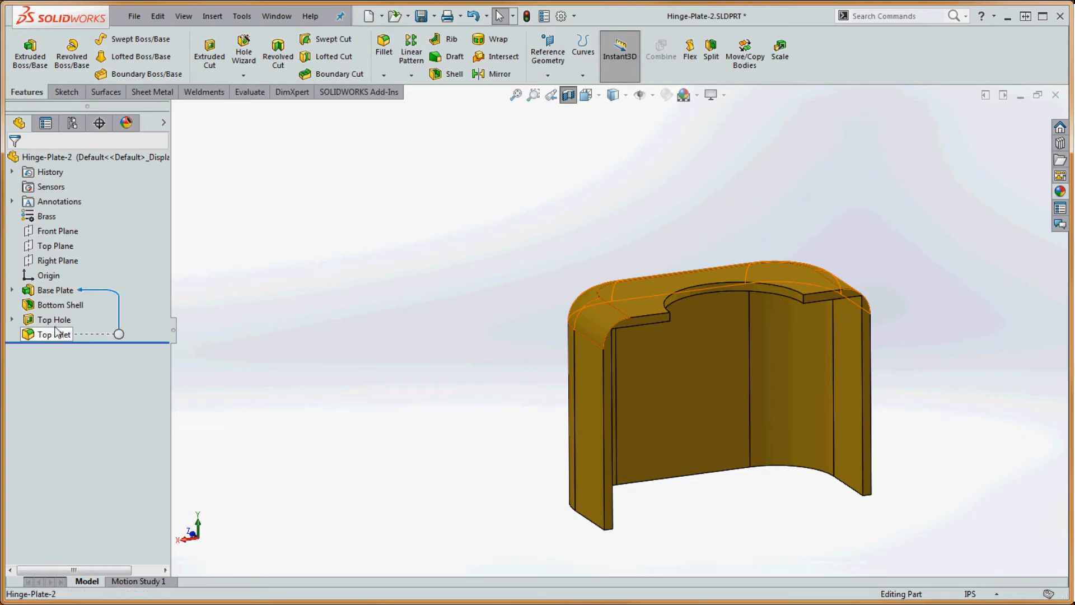
{"action": "left_click_drag", "start_coordinate": [59, 335], "coordinate": [45, 294]}
{"action": "left_click", "coordinate": [291, 313]}
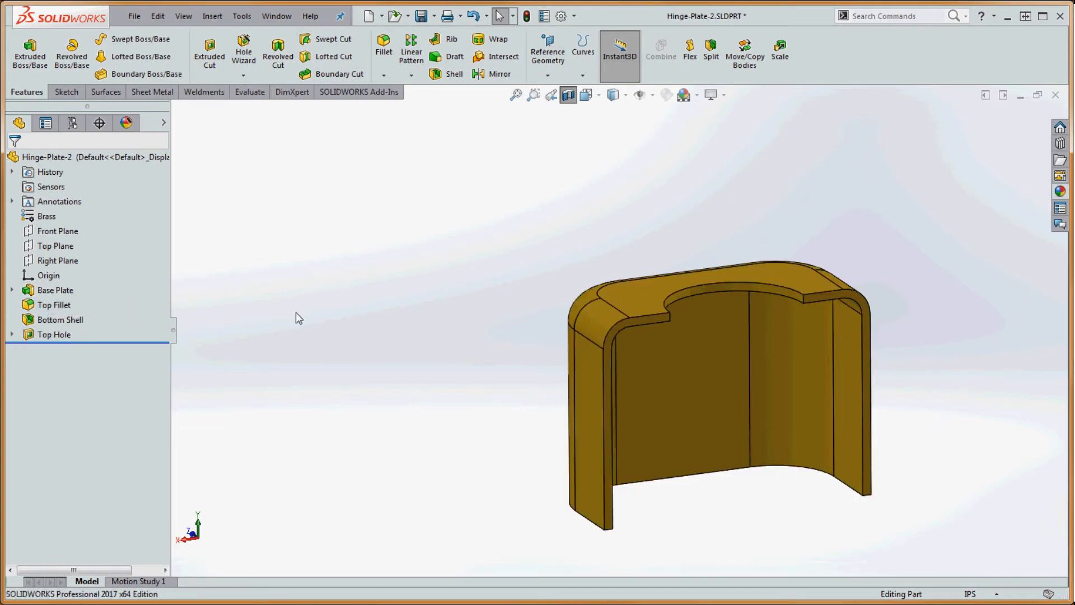
Roll the model back to before Bottom Shell, and edit Top Fillet to include the block's bottom outer edge.
{"action": "right_click", "coordinate": [63, 319]}
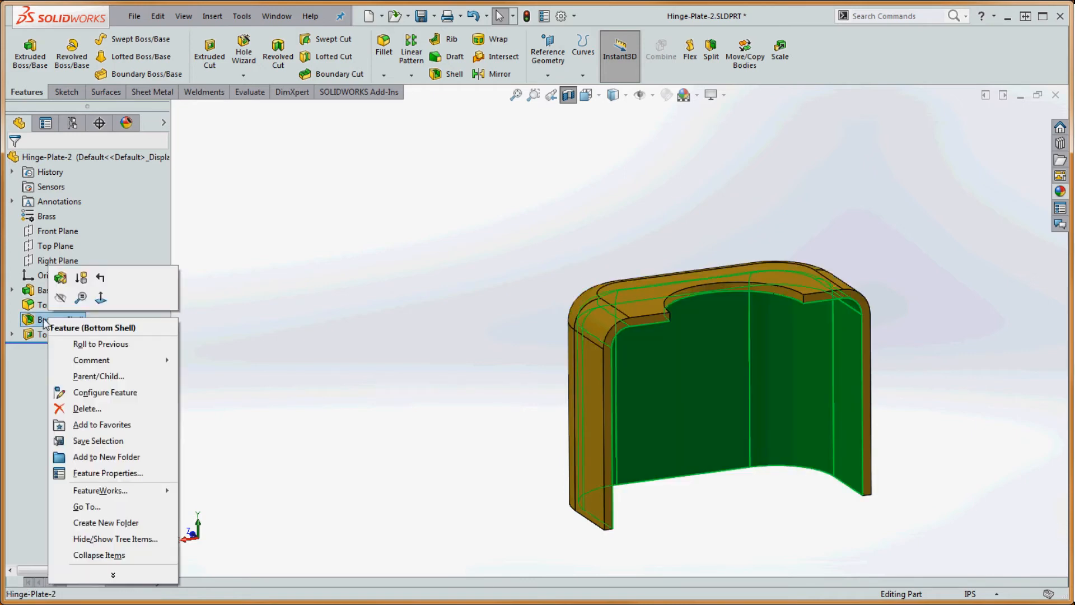
{"action": "left_click", "coordinate": [106, 281]}
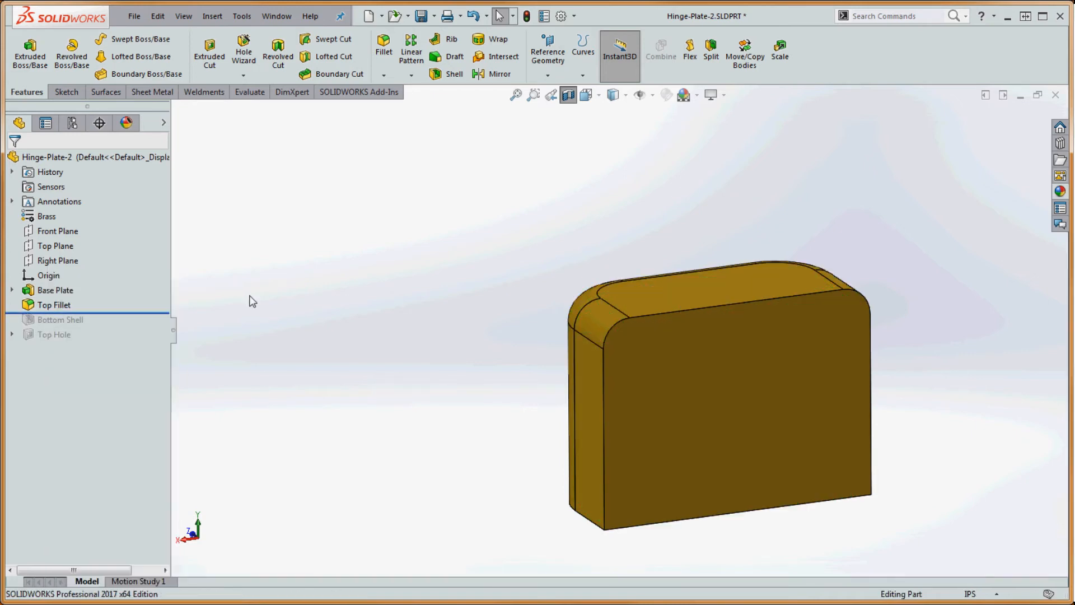
{"action": "right_click", "coordinate": [58, 307]}
{"action": "left_click", "coordinate": [70, 269]}
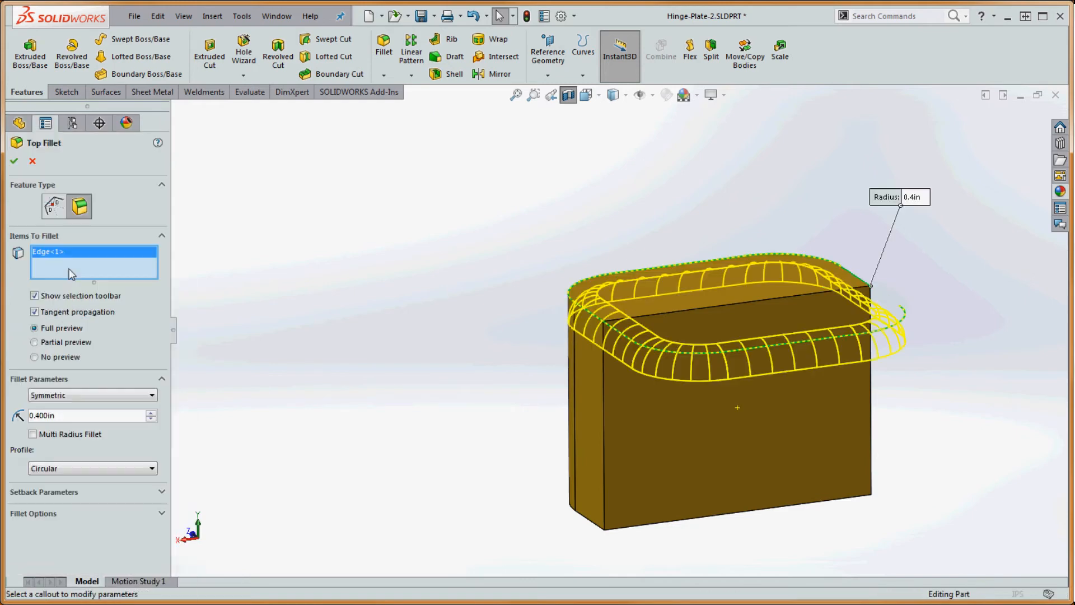
{"action": "middle_click_drag", "start_coordinate": [407, 383], "coordinate": [465, 411]}
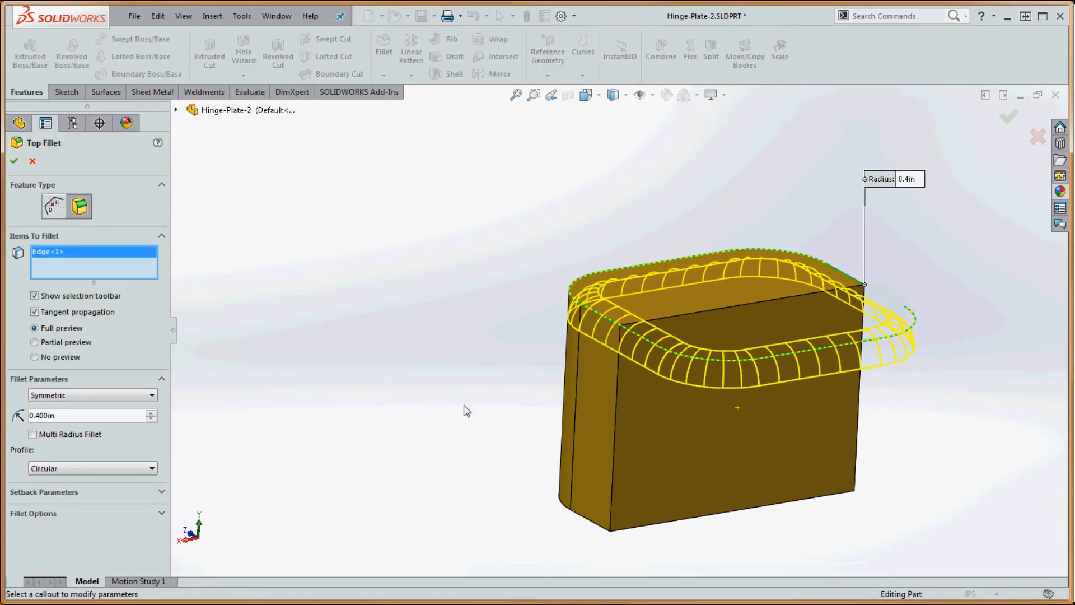
{"action": "left_click", "coordinate": [597, 526]}
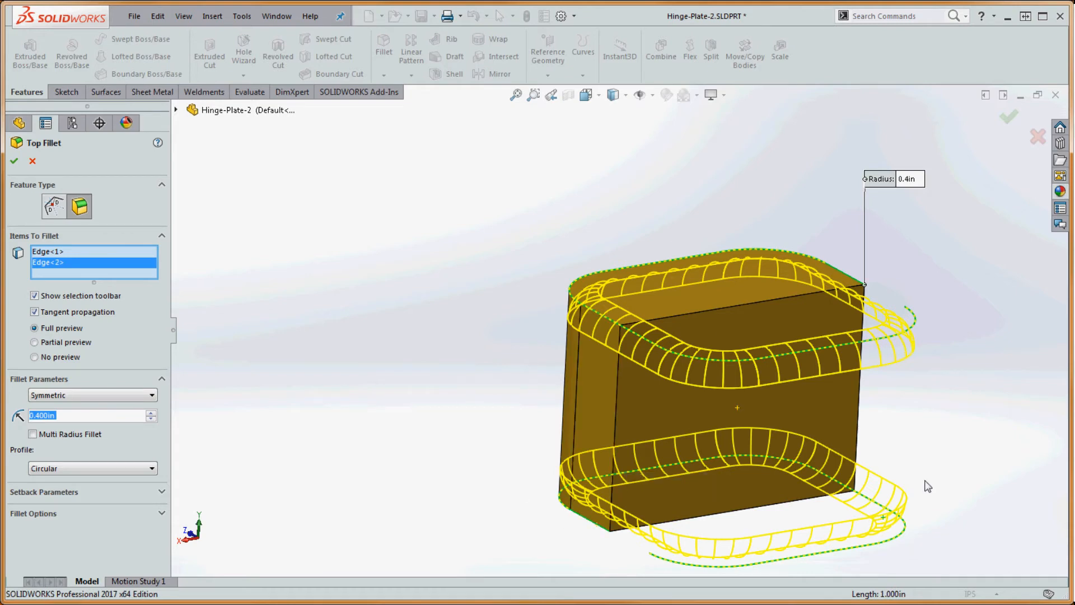
{"action": "left_click", "coordinate": [14, 161]}
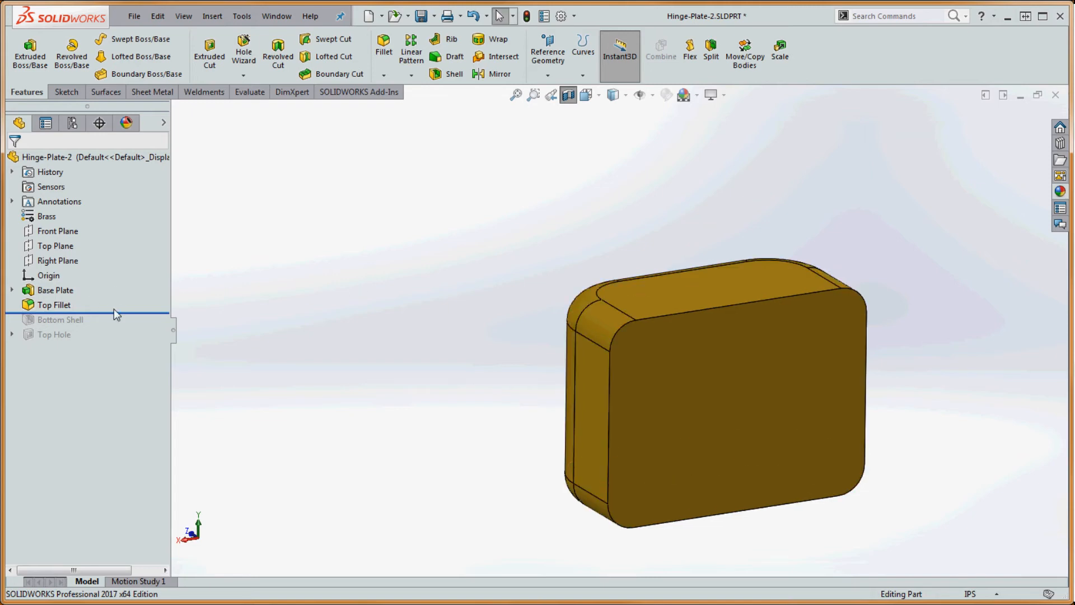
Roll the model forward one feature at a time through Bottom Shell and Top Hole.
{"action": "left_click_drag", "start_coordinate": [113, 314], "coordinate": [113, 322]}
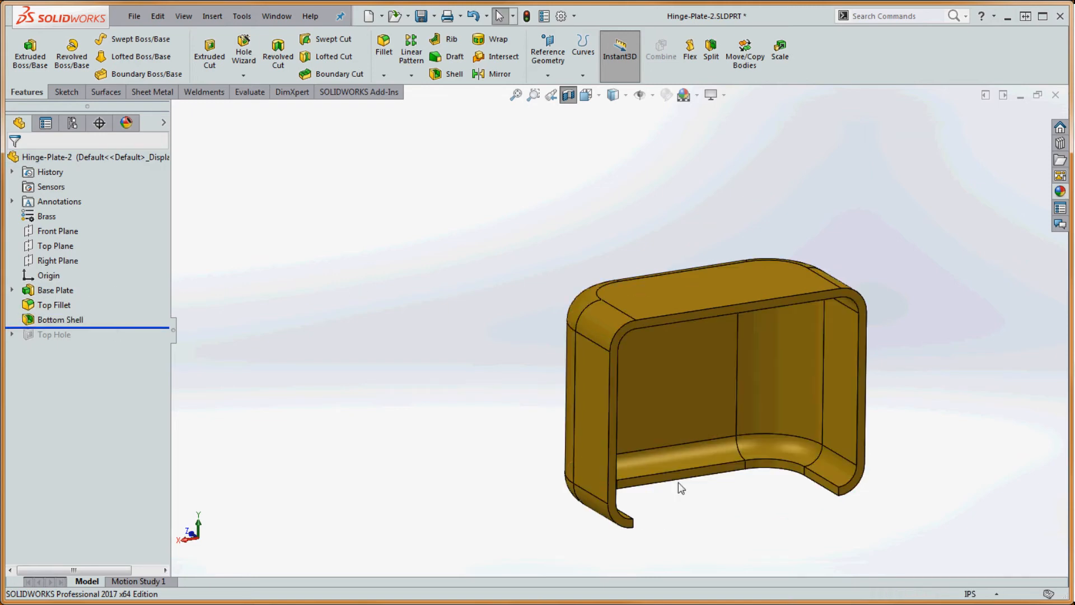
{"action": "left_click_drag", "start_coordinate": [132, 328], "coordinate": [130, 339]}
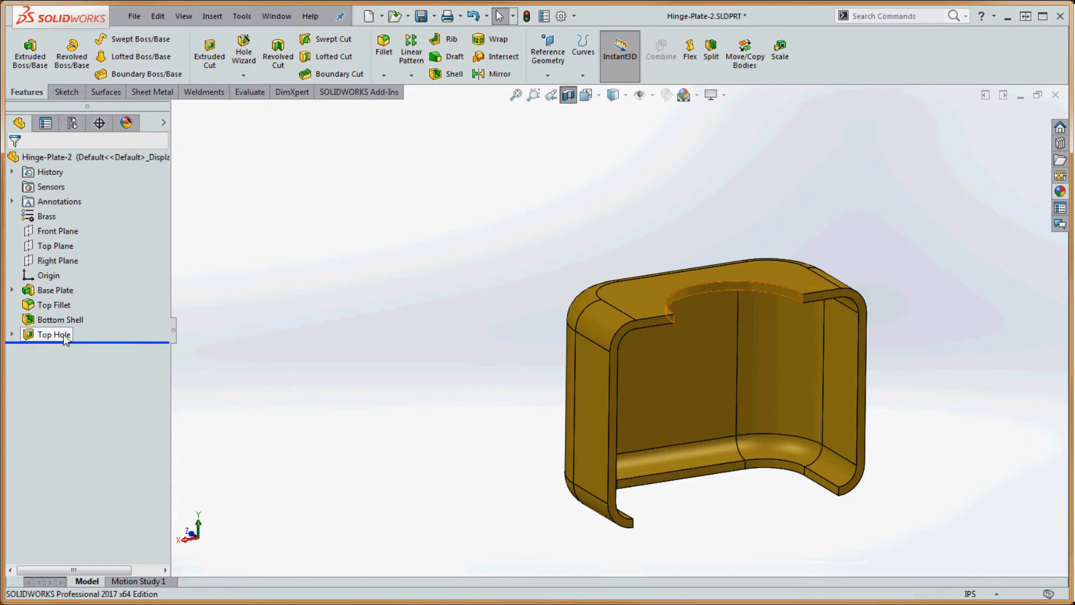
Reorder Top Hole ahead of Bottom Shell, and try placing Bottom Shell directly after Base Plate, ahead of Top Fillet.
{"action": "left_click_drag", "start_coordinate": [59, 334], "coordinate": [60, 315]}
{"action": "left_click", "coordinate": [301, 357]}
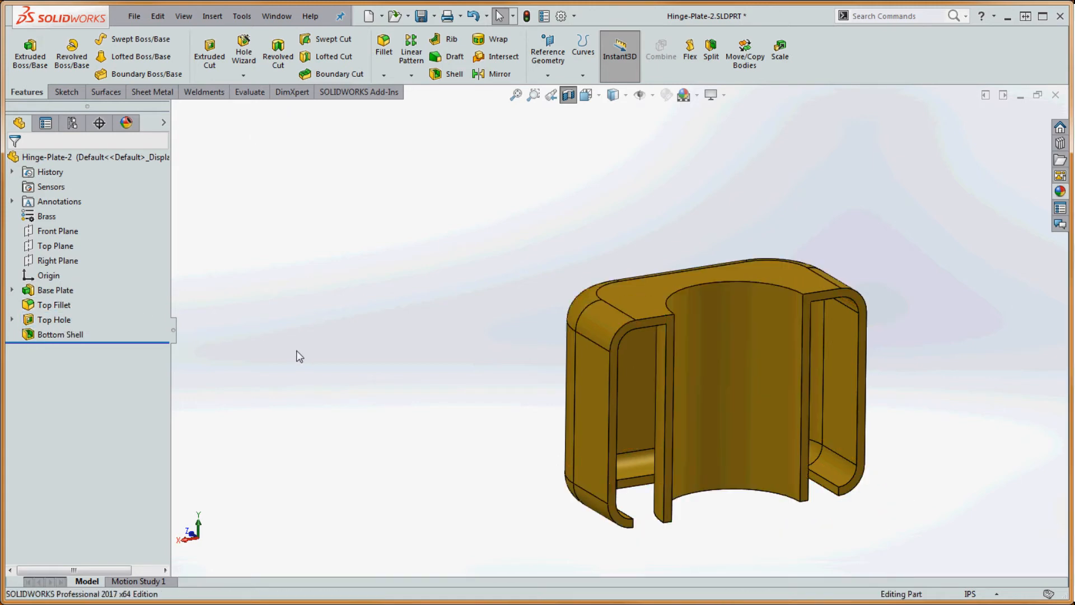
{"action": "left_click_drag", "start_coordinate": [62, 338], "coordinate": [51, 294]}
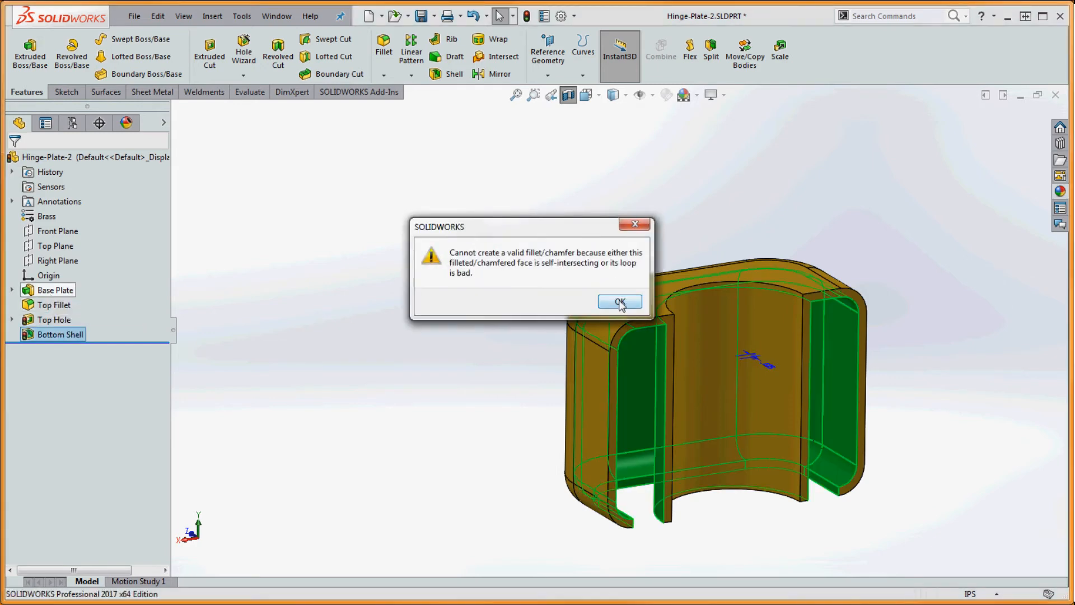
{"action": "left_click", "coordinate": [620, 302]}
{"action": "left_click", "coordinate": [445, 329]}
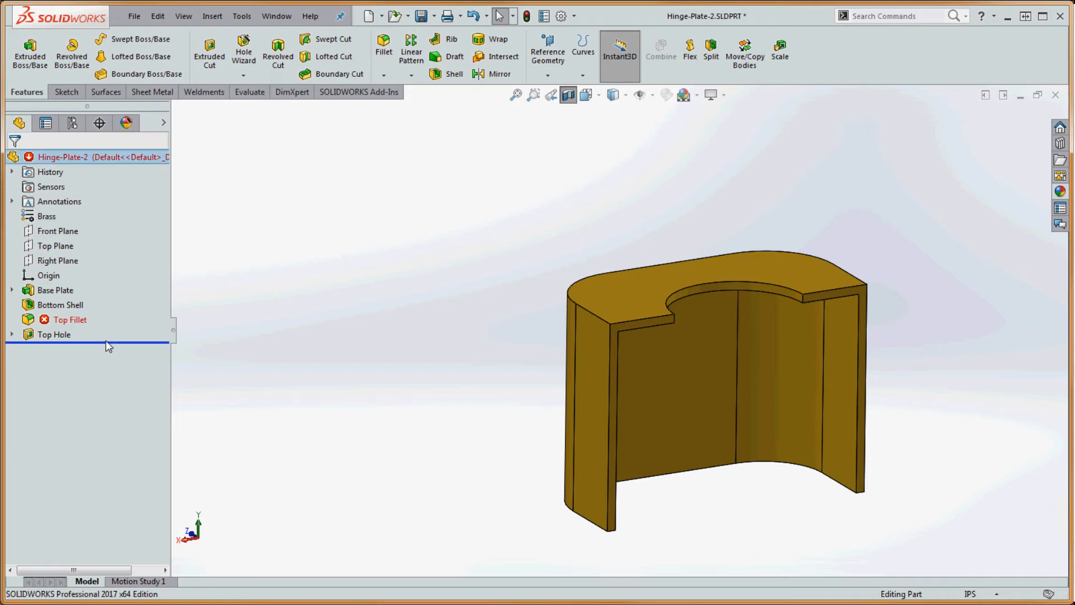
Roll the model back to before Top Fillet and forward past it, and review the fillet's error and selected edges.
{"action": "left_click_drag", "start_coordinate": [107, 342], "coordinate": [107, 313]}
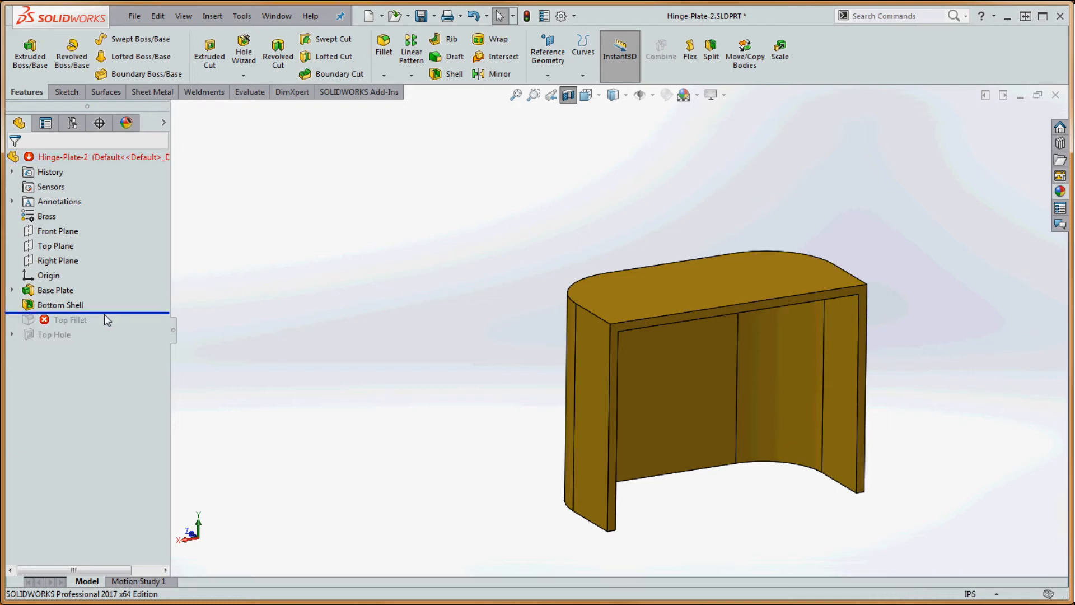
{"action": "left_click_drag", "start_coordinate": [104, 314], "coordinate": [103, 328]}
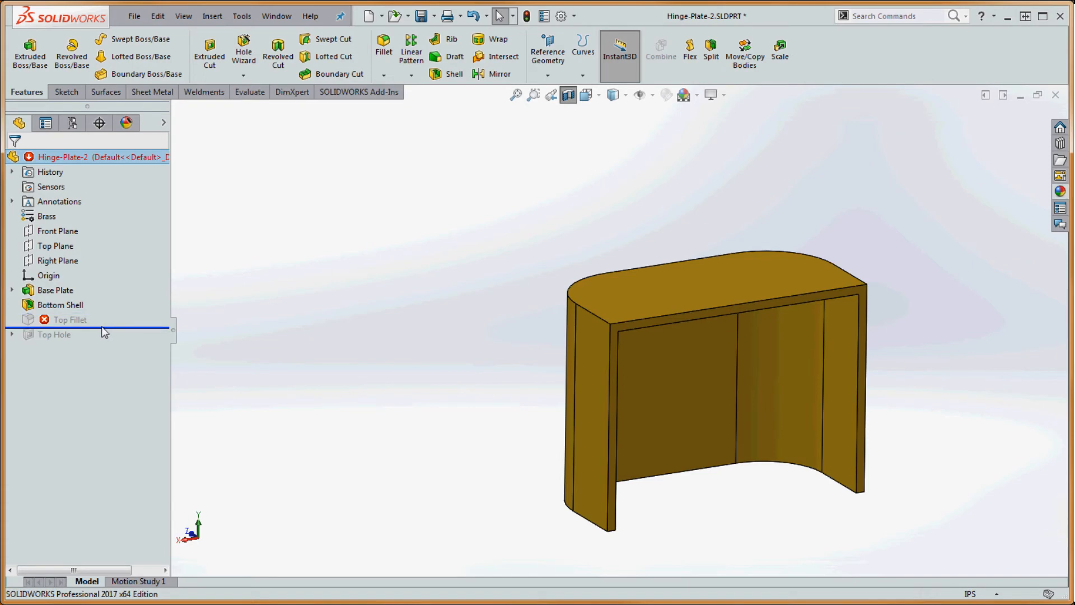
{"action": "right_click", "coordinate": [70, 323]}
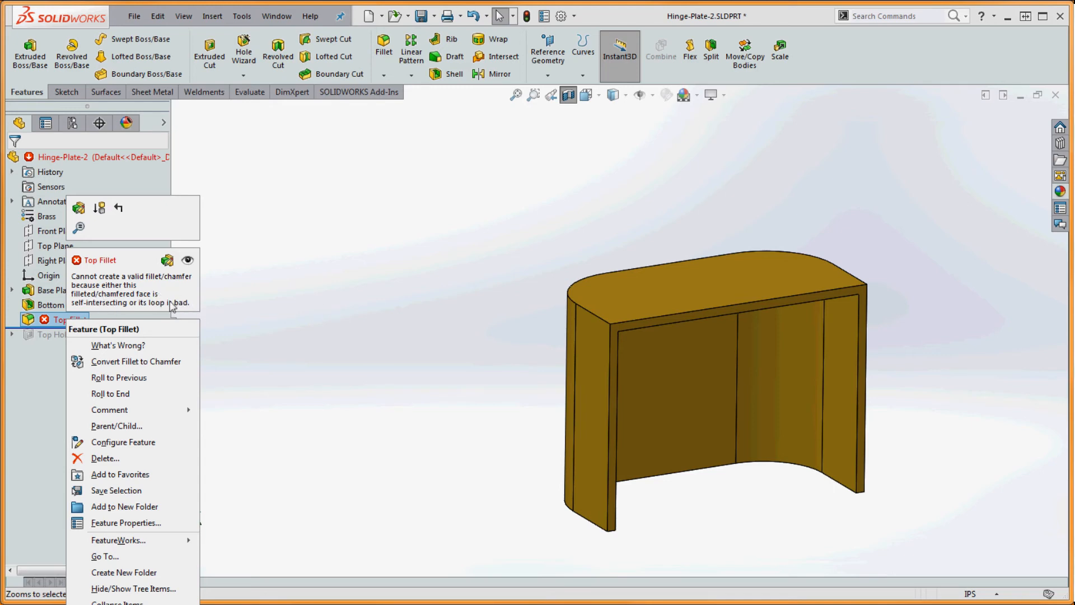
{"action": "left_click", "coordinate": [239, 310]}
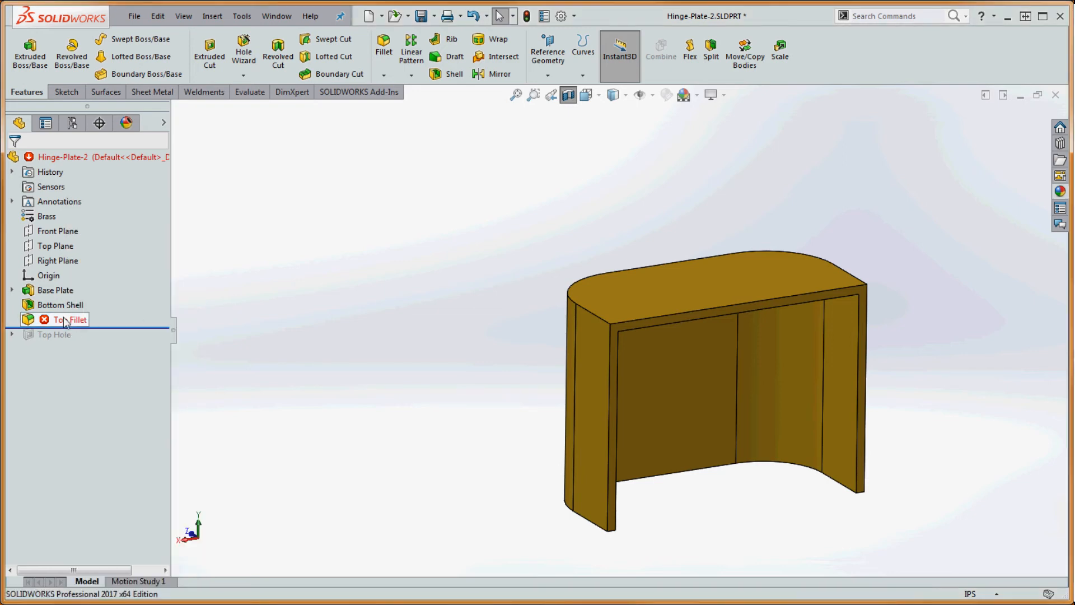
{"action": "right_click", "coordinate": [63, 317]}
{"action": "left_click", "coordinate": [76, 205]}
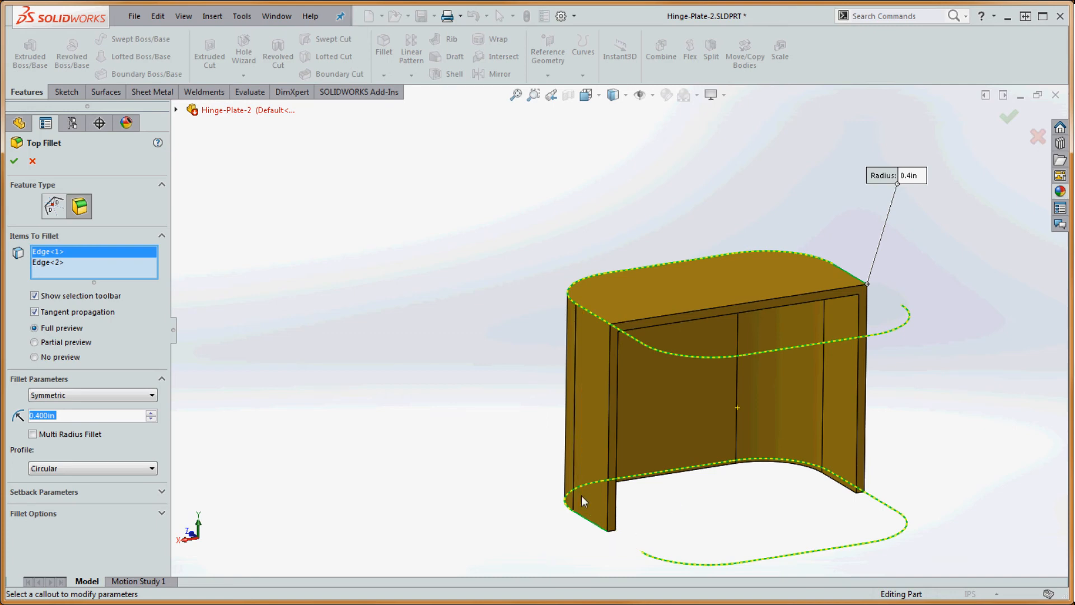
{"action": "left_click", "coordinate": [14, 160]}
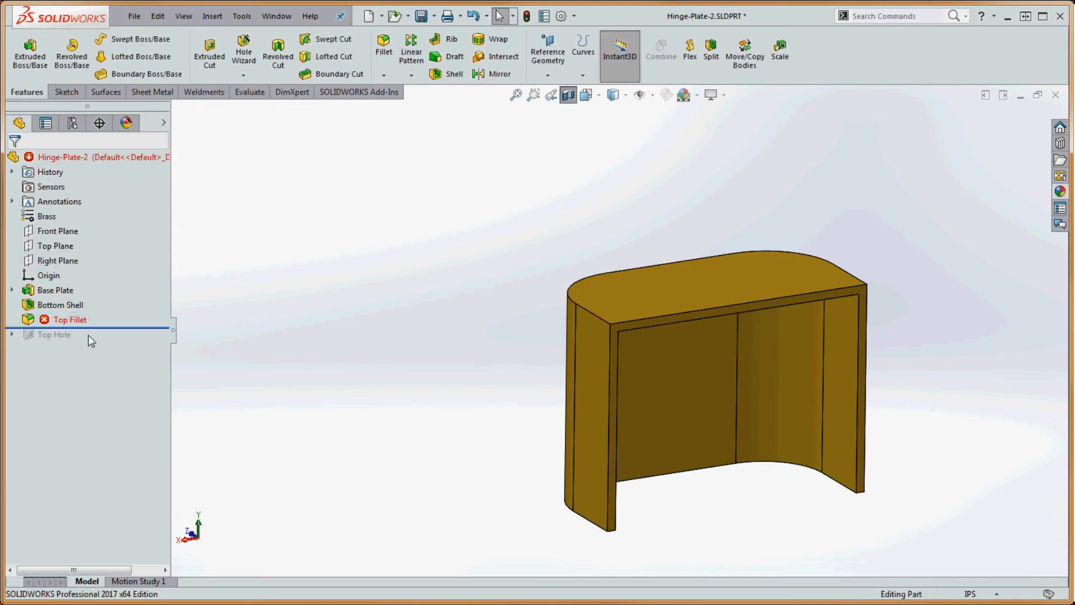
Reorder Top Fillet to directly follow Base Plate, ahead of Bottom Shell, and roll the model forward past Top Hole.
{"action": "left_click_drag", "start_coordinate": [67, 319], "coordinate": [60, 298]}
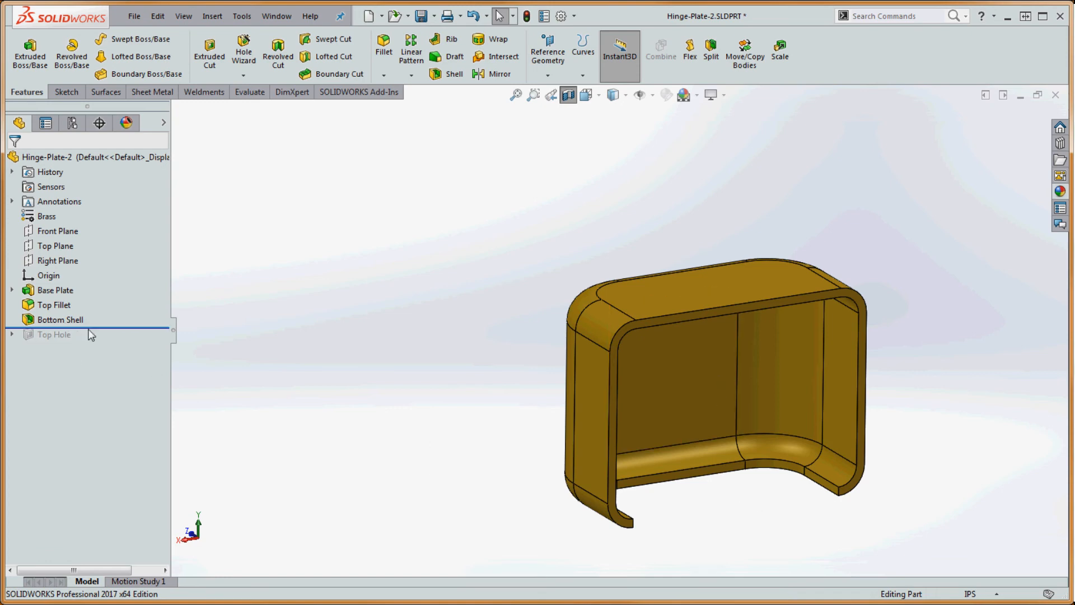
{"action": "left_click_drag", "start_coordinate": [118, 329], "coordinate": [118, 343]}
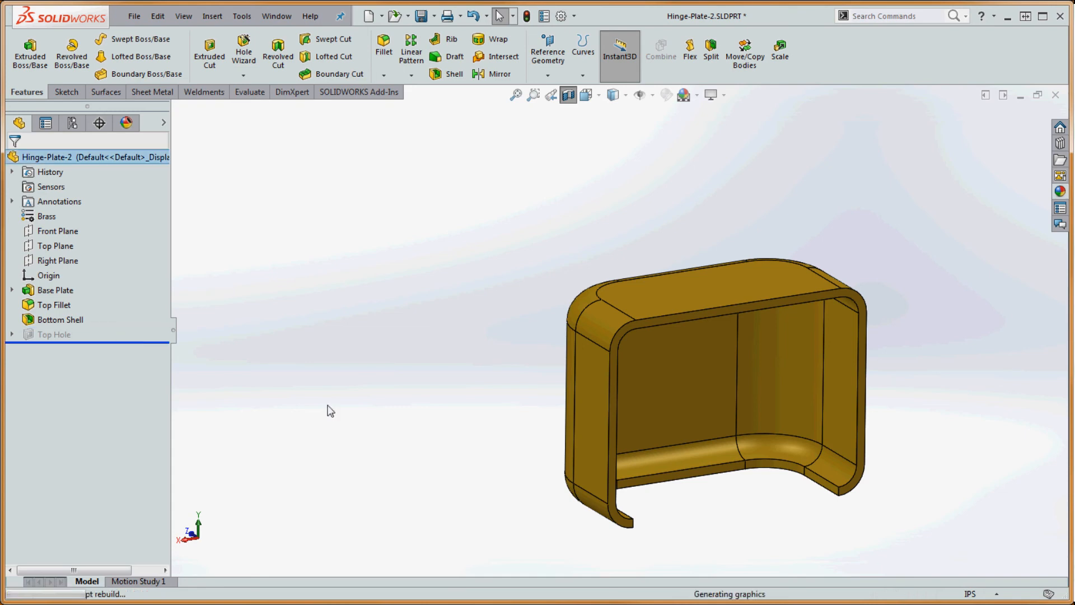